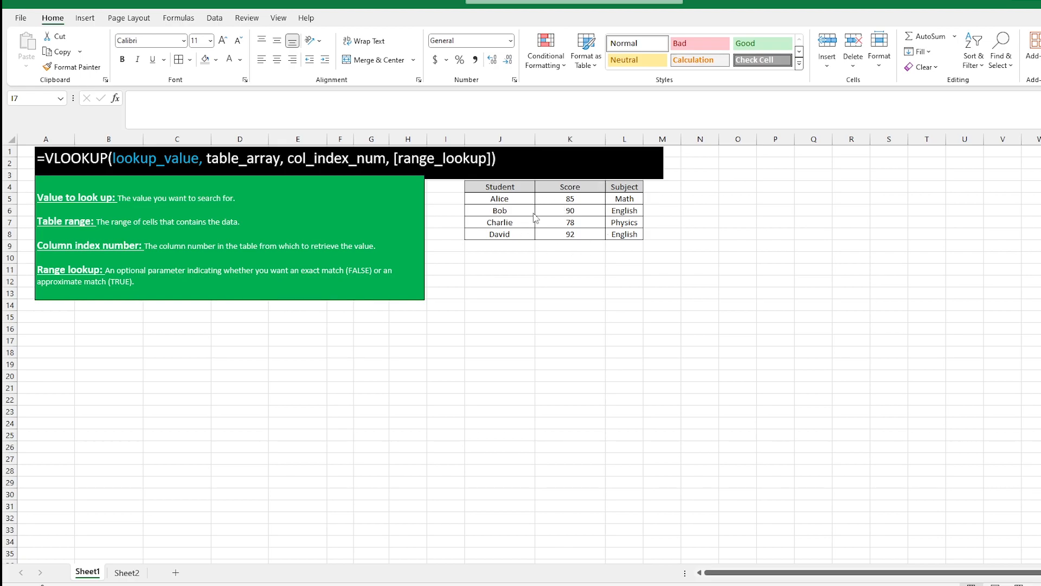
# View the product databases and the commission rate table on Sheet2
pyautogui.click(125, 572)
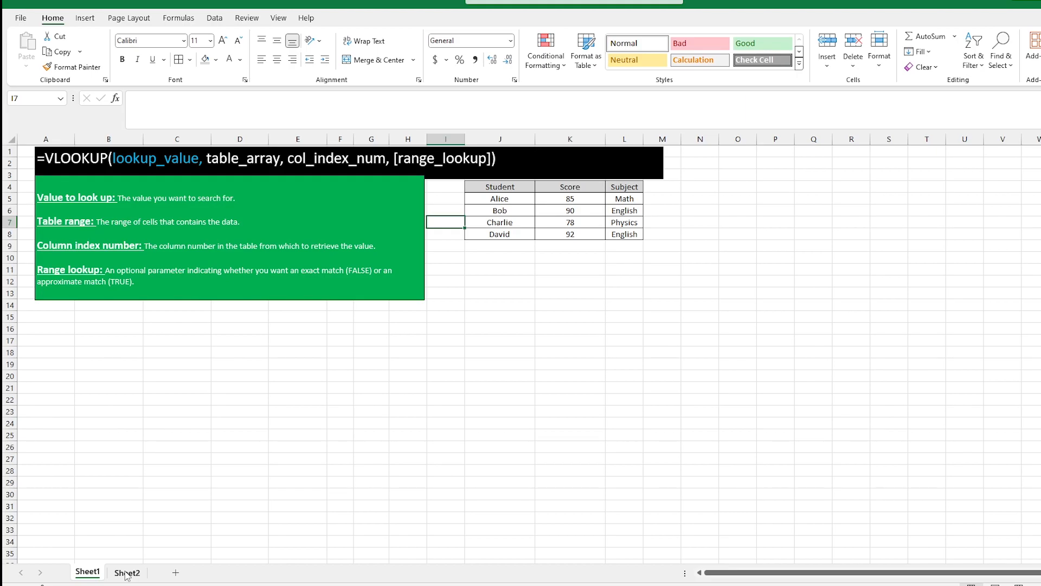
pyautogui.click(127, 572)
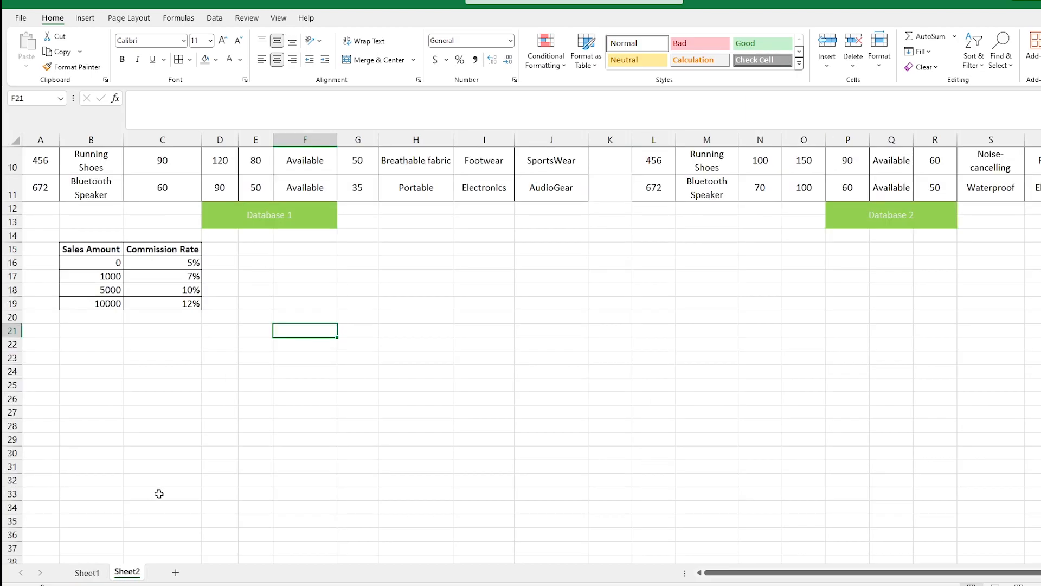
pyautogui.scroll(3, 158, 493)
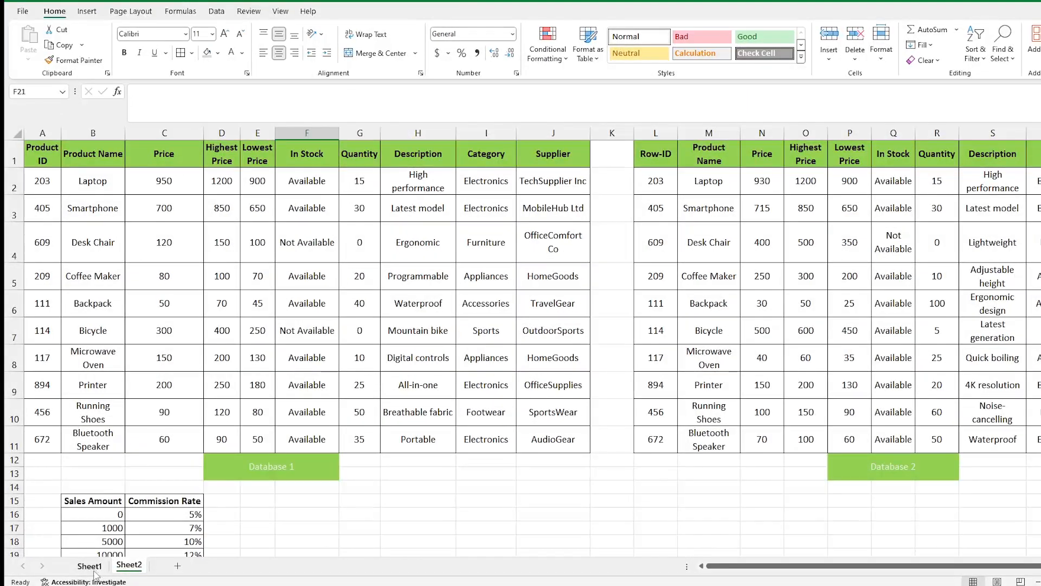
# Examine the student table on Sheet1, including one student's record and the Score and Subject columns
pyautogui.click(92, 566)
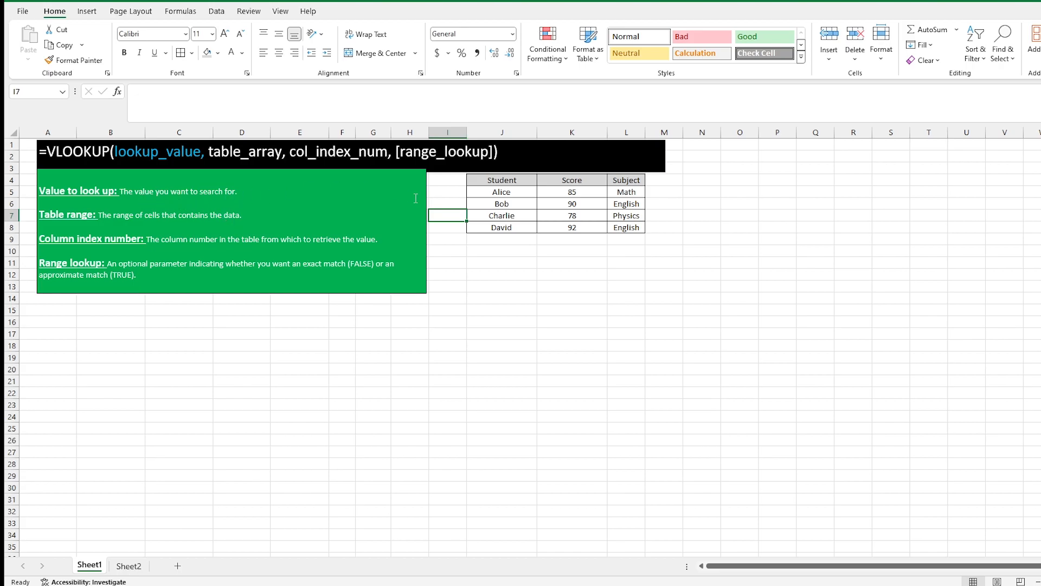
pyautogui.click(504, 204)
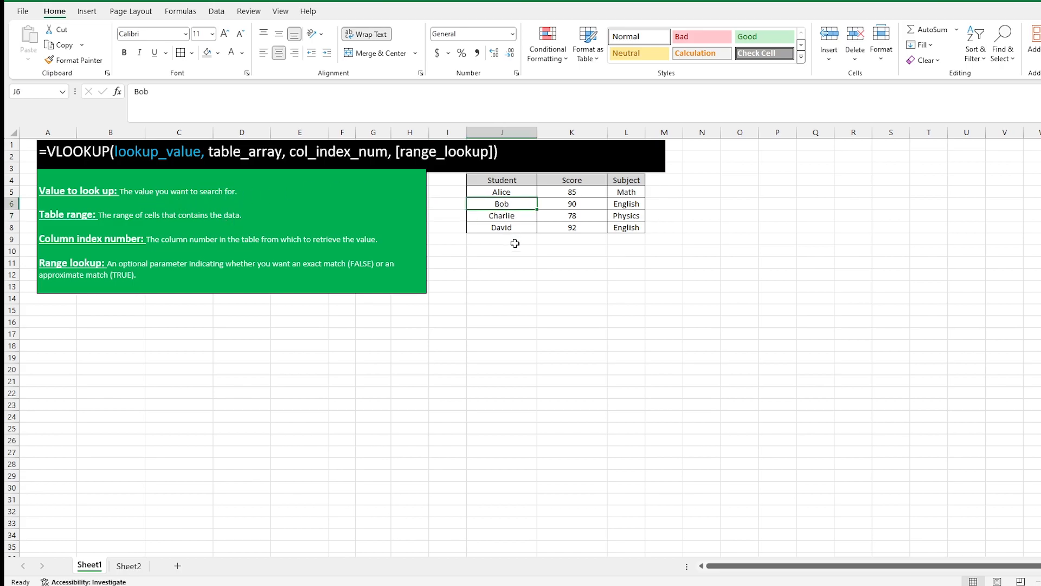
pyautogui.click(576, 205)
pyautogui.click(619, 206)
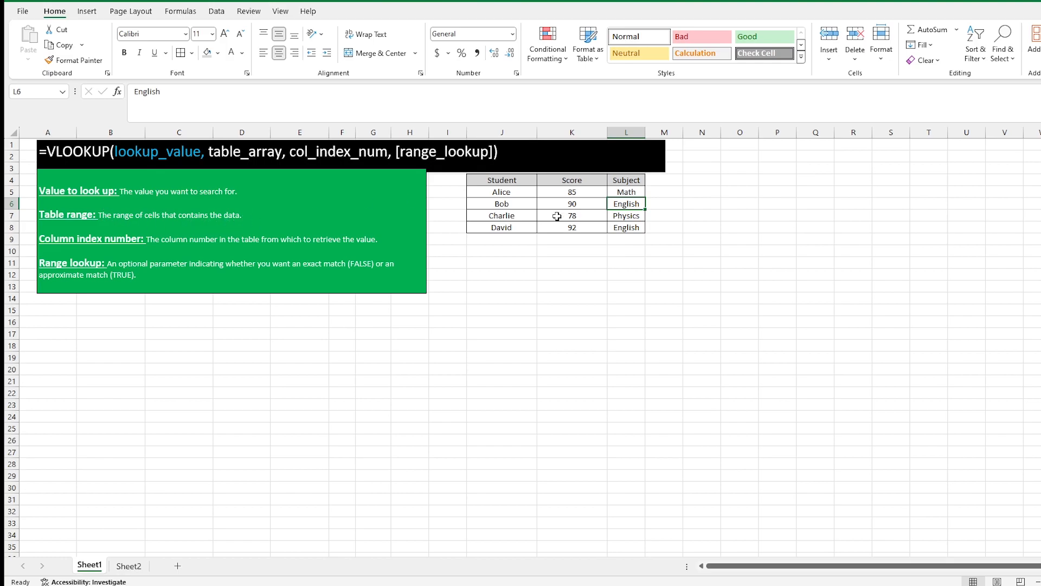
pyautogui.moveTo(570, 180); pyautogui.dragTo(616, 229)
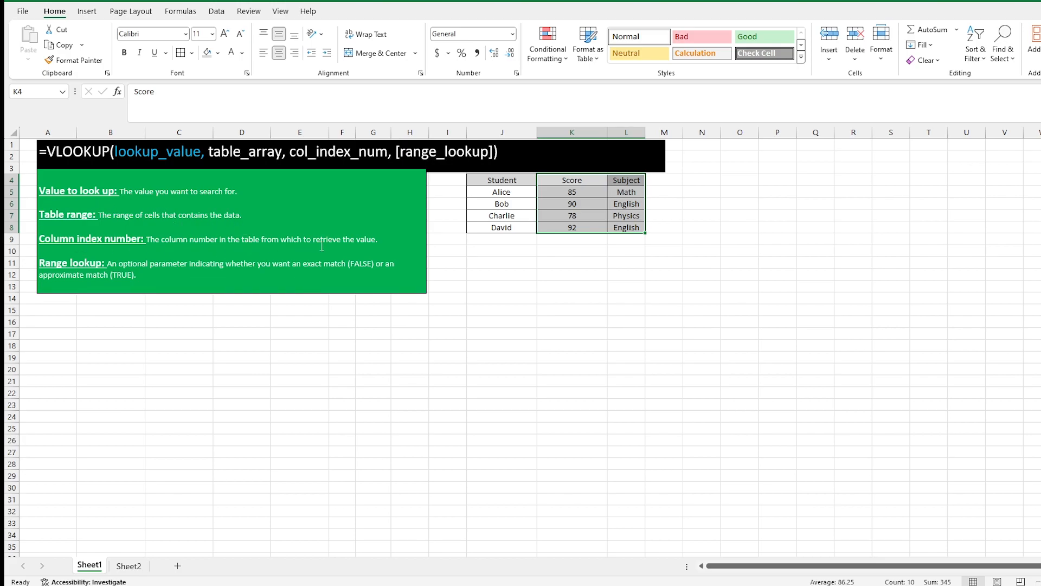
pyautogui.click(611, 211)
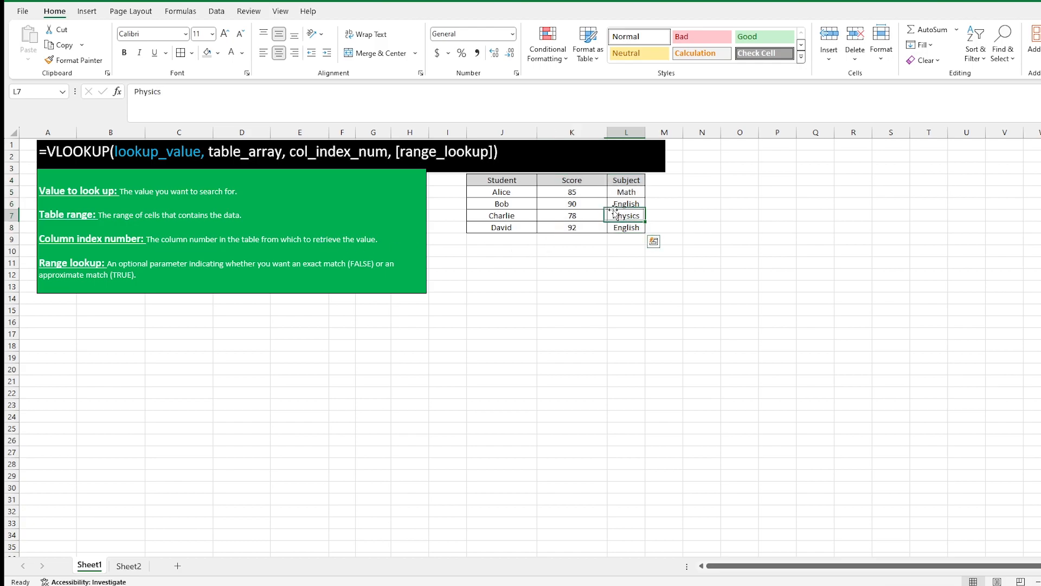
pyautogui.click(586, 179)
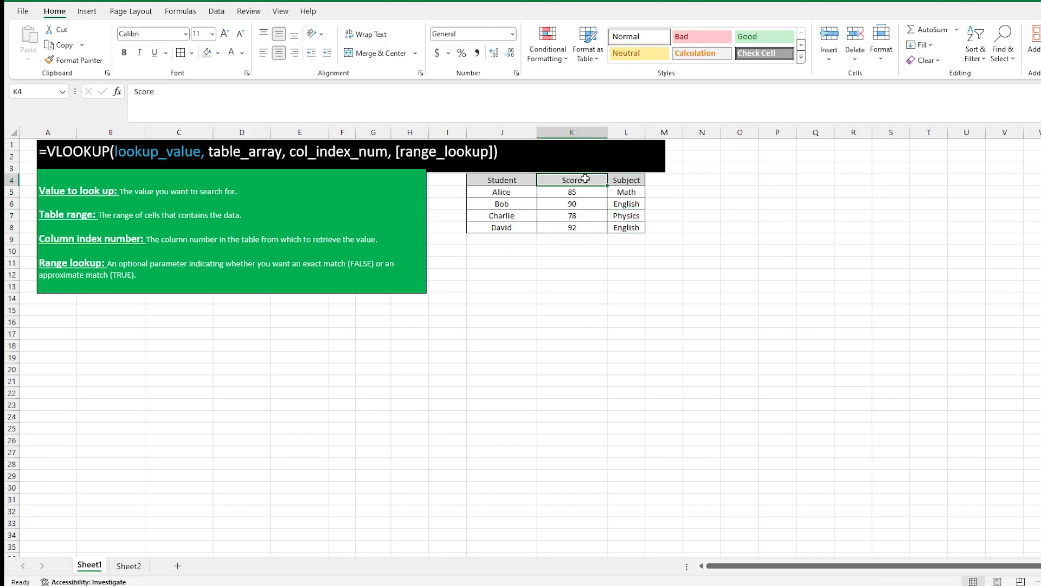
pyautogui.click(622, 181)
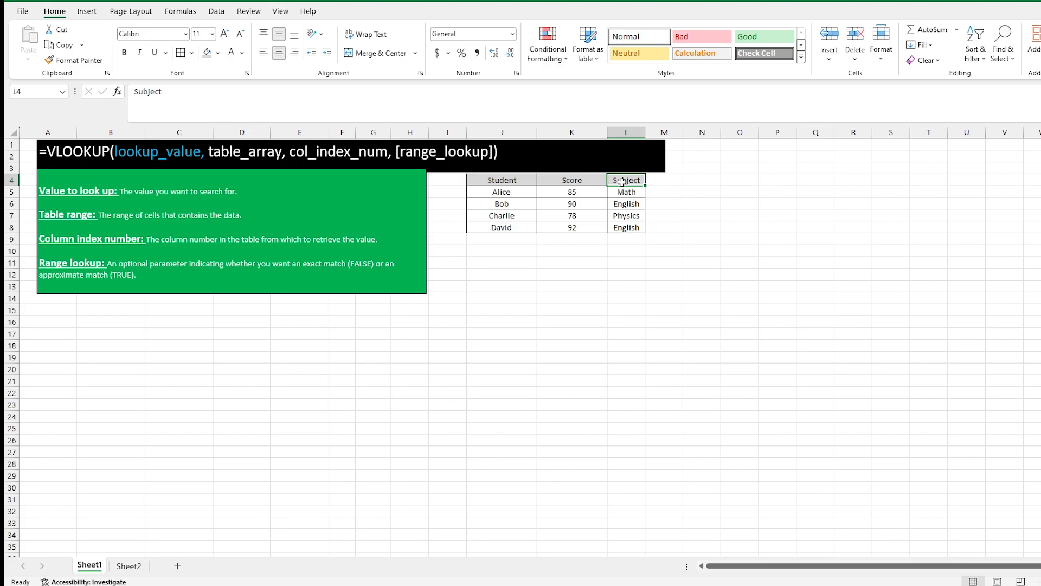
# Examine the column headers of Database 1 on Sheet2, from Product ID through Supplier
pyautogui.click(130, 567)
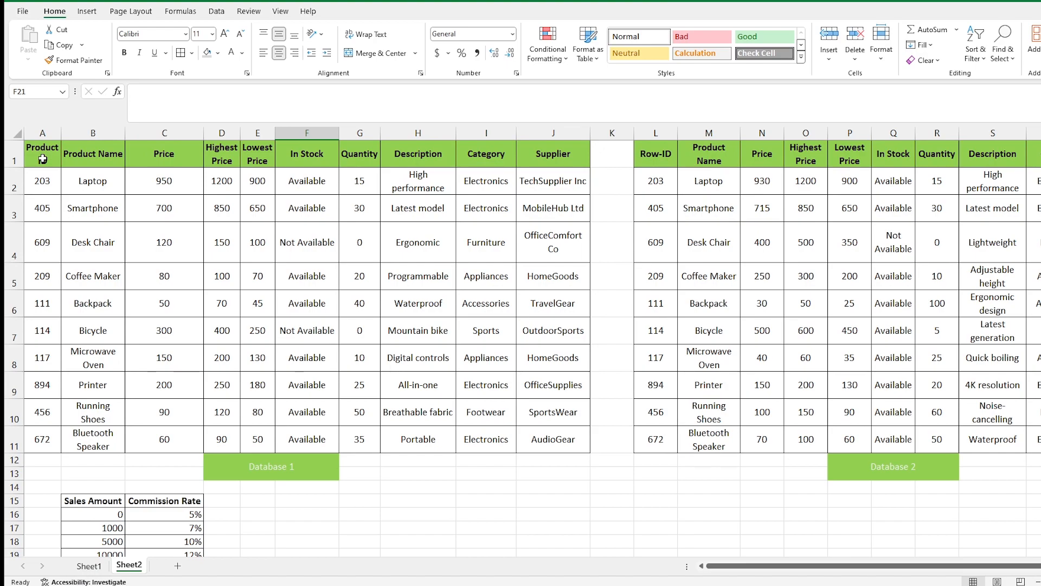
pyautogui.click(43, 159)
pyautogui.click(93, 157)
pyautogui.click(163, 161)
pyautogui.click(212, 161)
pyautogui.click(253, 158)
pyautogui.click(304, 163)
pyautogui.click(359, 163)
pyautogui.click(408, 154)
pyautogui.click(486, 155)
pyautogui.click(554, 154)
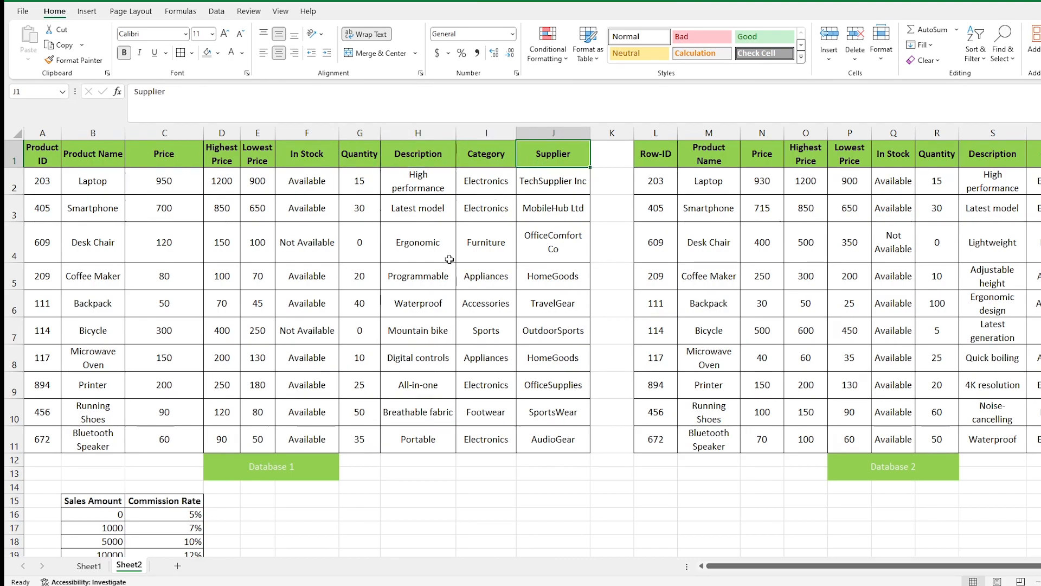
# Copy the Student column J4:J8 on Sheet1, including its header, into the range starting at C18
pyautogui.click(89, 566)
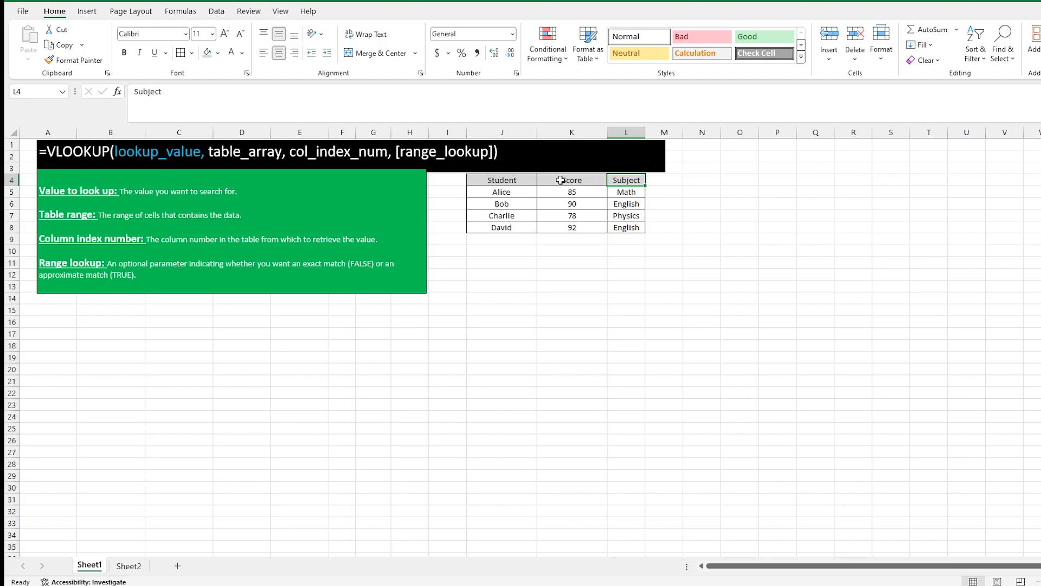
pyautogui.click(504, 193)
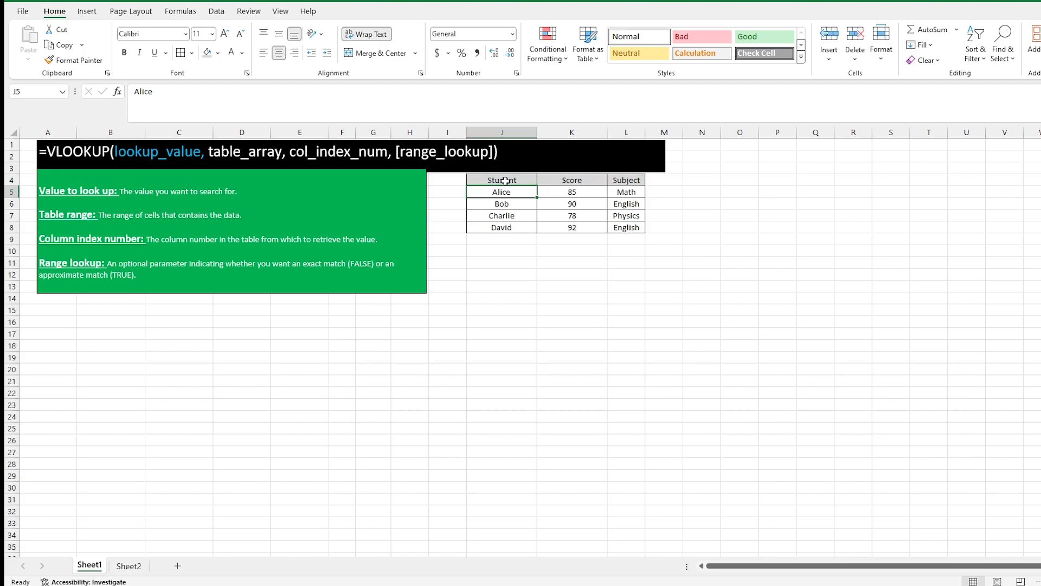
pyautogui.moveTo(505, 181); pyautogui.dragTo(504, 229)
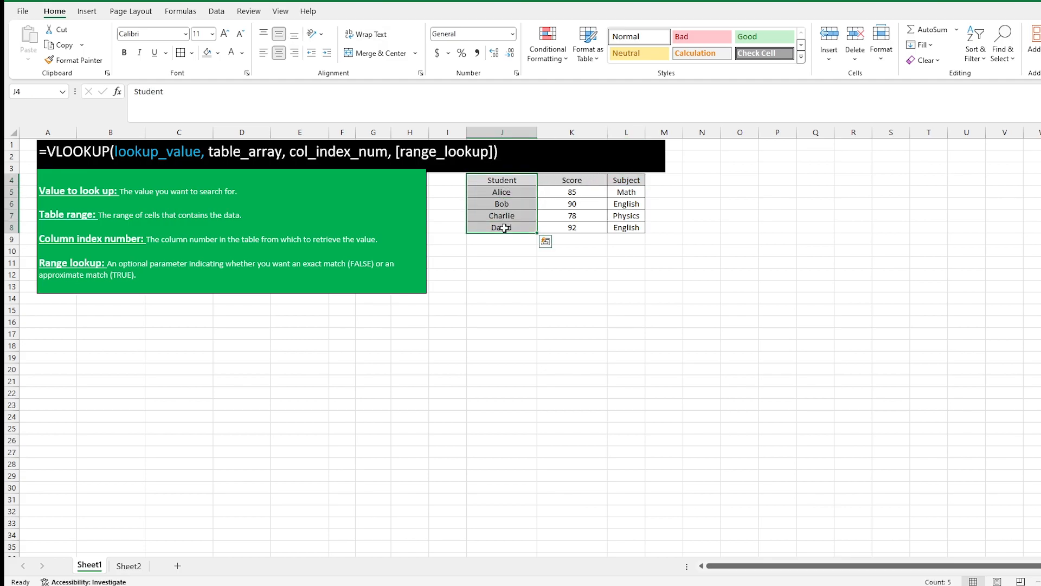
pyautogui.hotkey('ctrl', 'c')
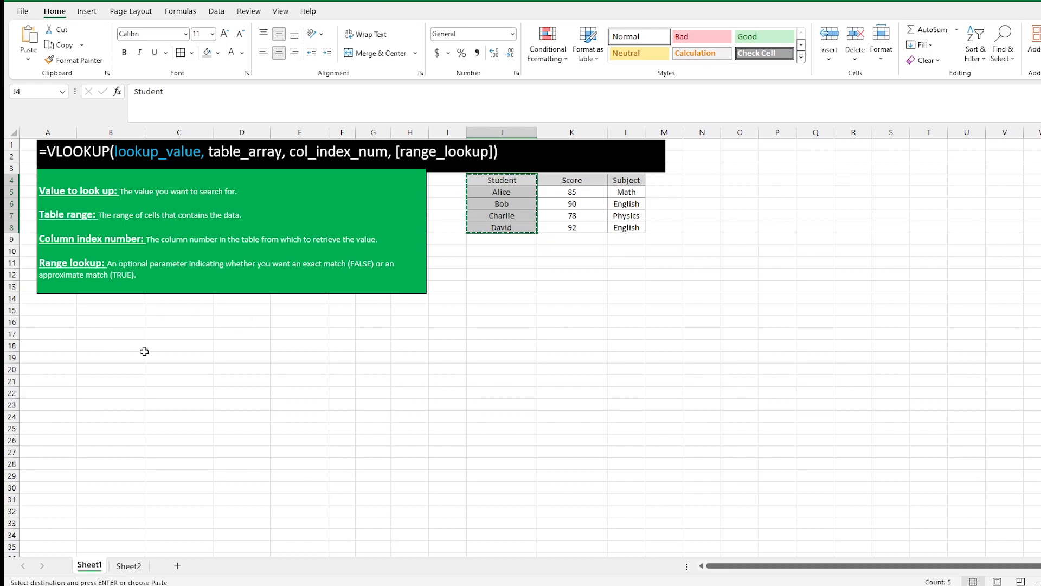
pyautogui.click(163, 347)
pyautogui.hotkey('ctrl', 'v')
pyautogui.press('Escape')
pyautogui.click(228, 359)
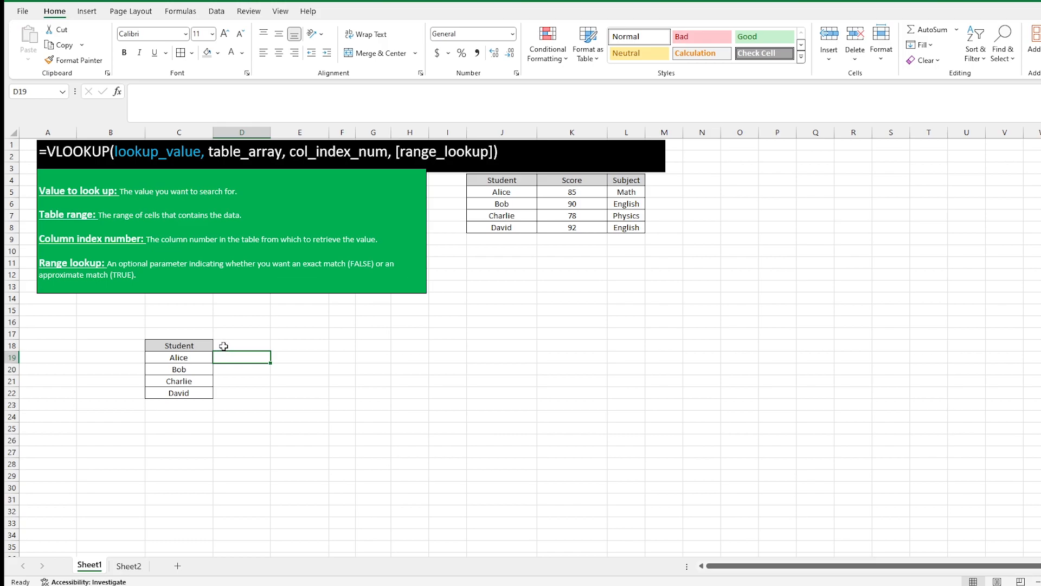
# Copy the Score and Subject headers from K4:L4 into D18:E18 beside the copied Student column
pyautogui.moveTo(577, 178); pyautogui.dragTo(640, 182)
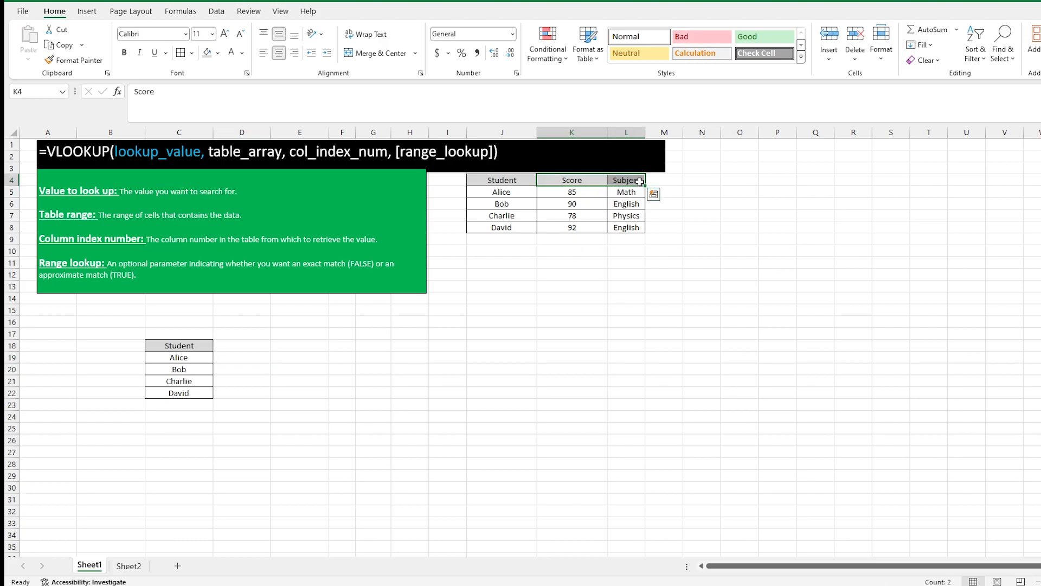
pyautogui.hotkey('ctrl', 'c')
pyautogui.click(239, 345)
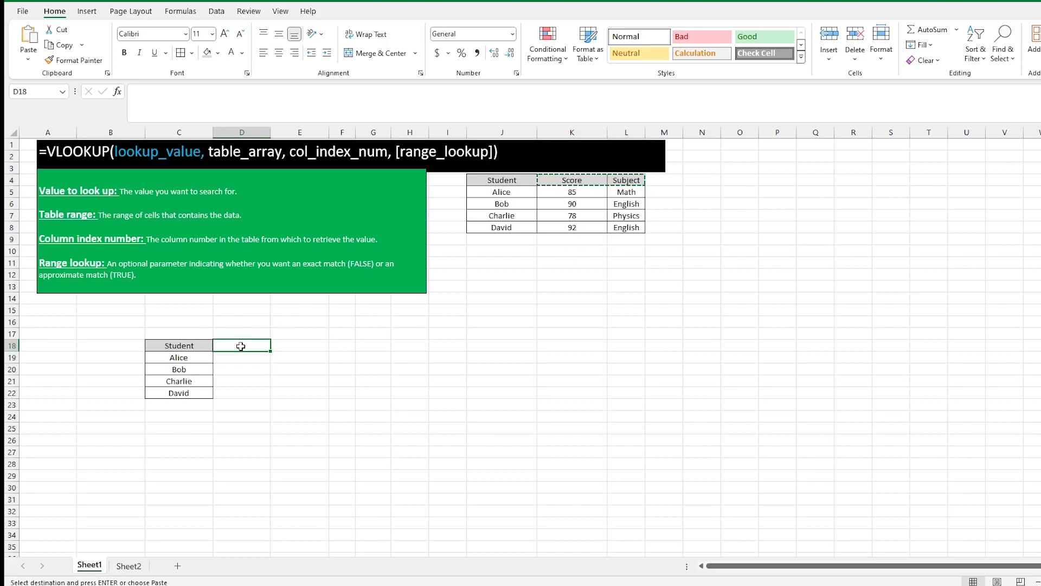
pyautogui.hotkey('ctrl', 'v')
pyautogui.press('Escape')
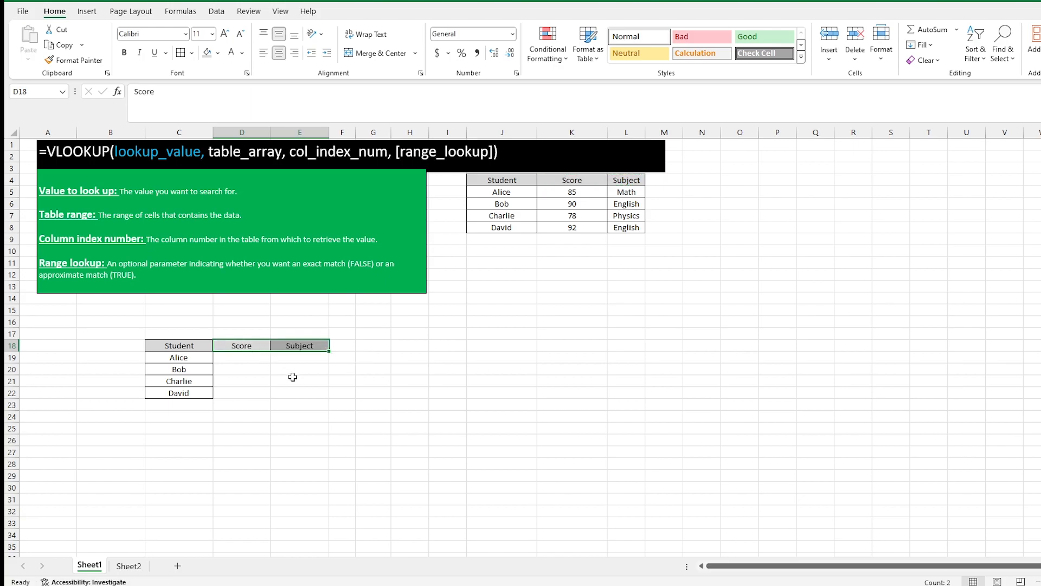
pyautogui.click(293, 377)
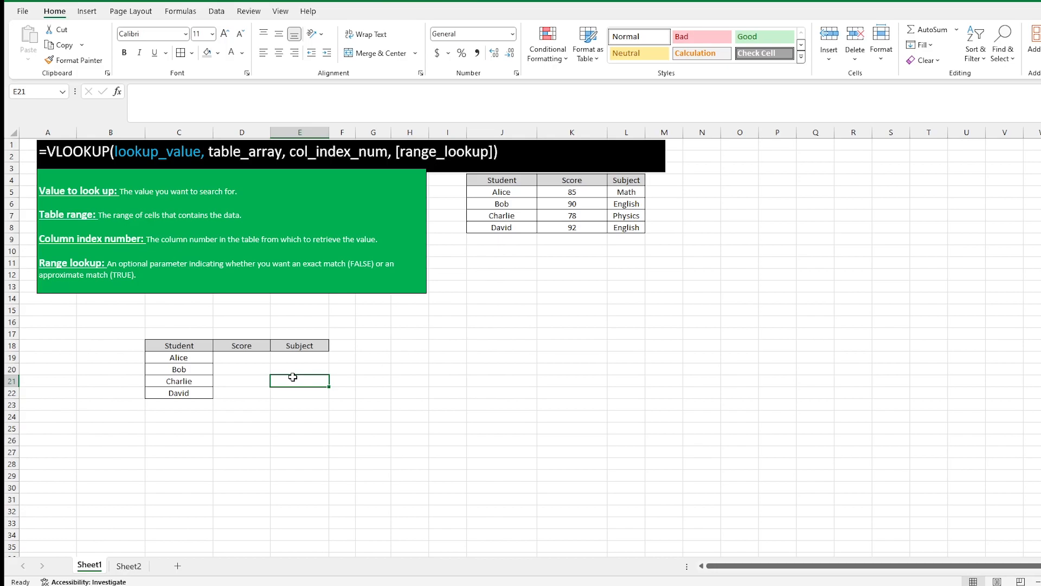
# Compare the first student's score and subject in K5:L5 with the empty target cells D19 and E19
pyautogui.click(243, 355)
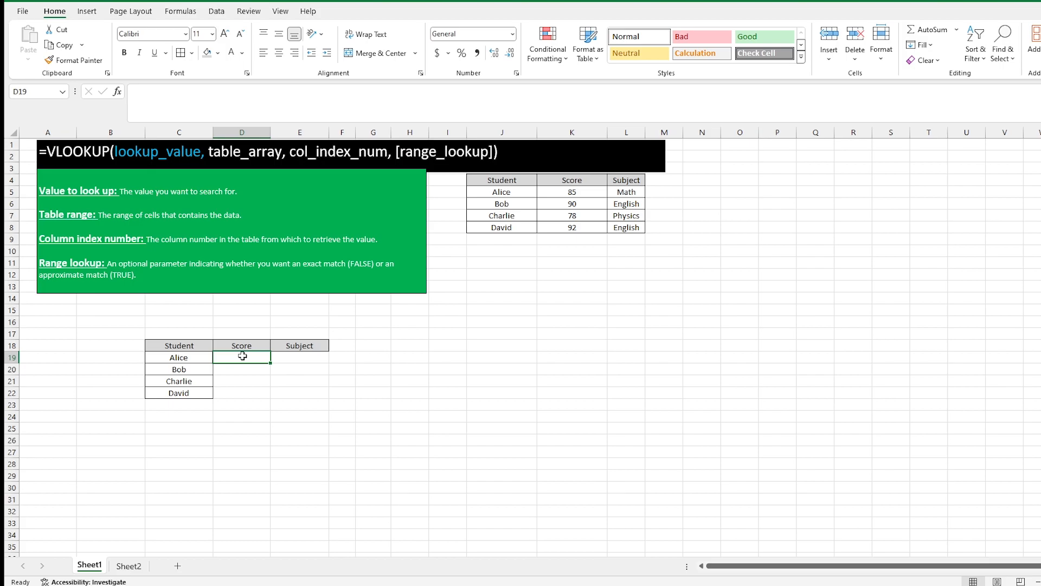
pyautogui.click(589, 195)
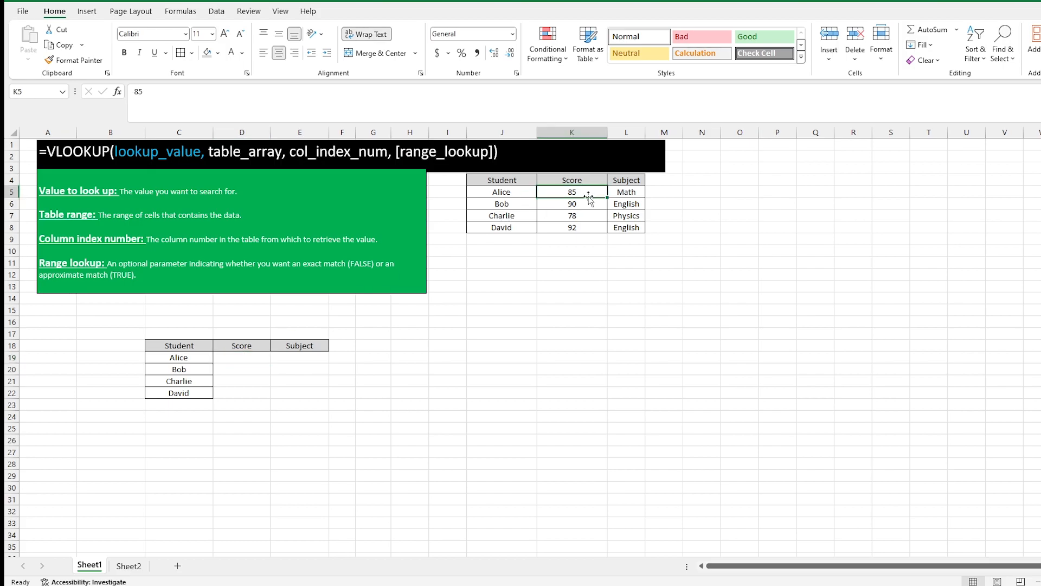
pyautogui.click(624, 194)
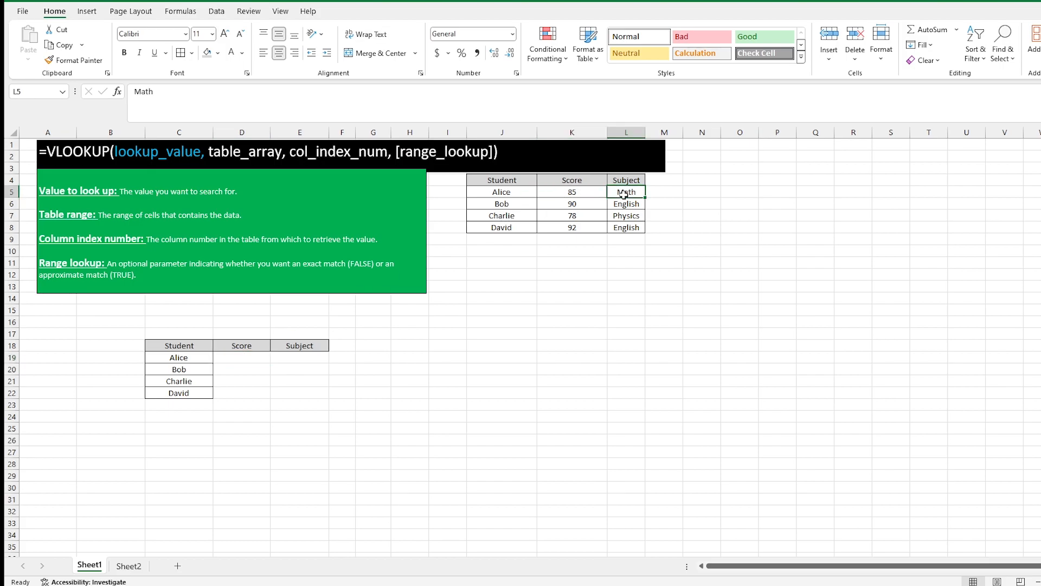
pyautogui.click(238, 356)
pyautogui.click(302, 359)
pyautogui.click(251, 358)
pyautogui.click(285, 360)
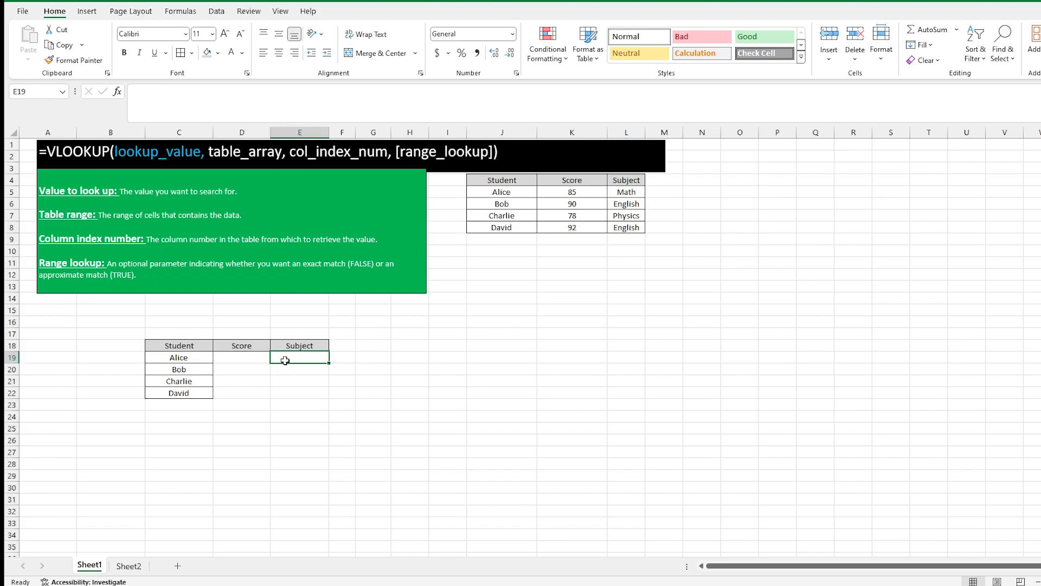
# Begin a VLOOKUP formula in D19 that uses the student in C19 as the lookup value
pyautogui.click(250, 363)
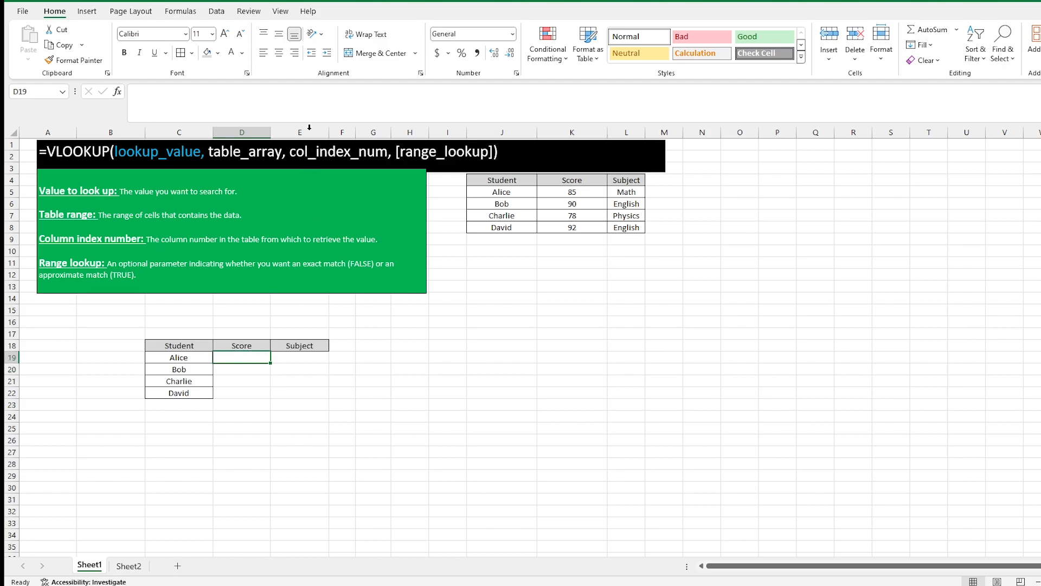
pyautogui.click(323, 104)
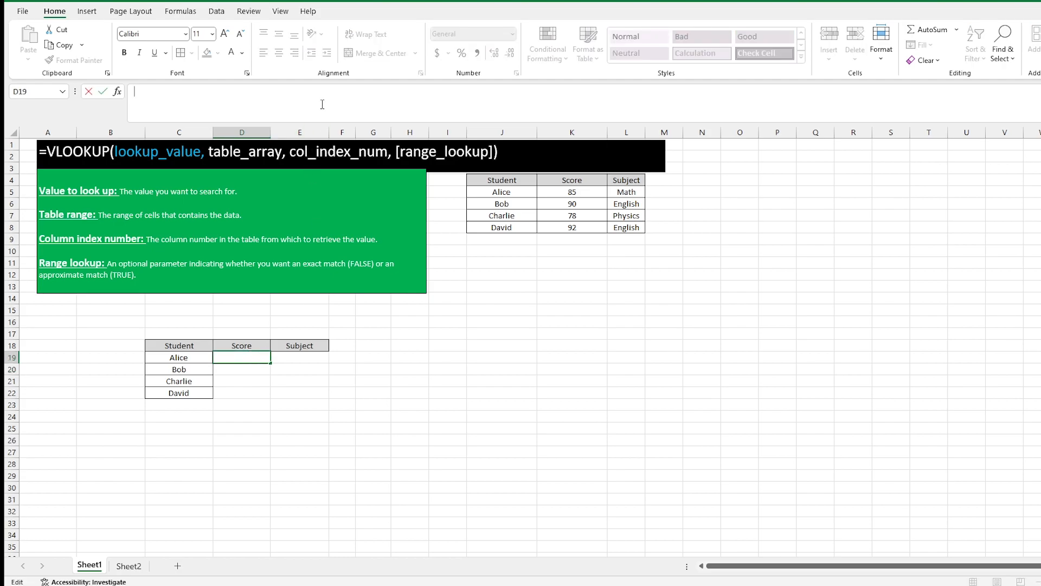
pyautogui.write('=')
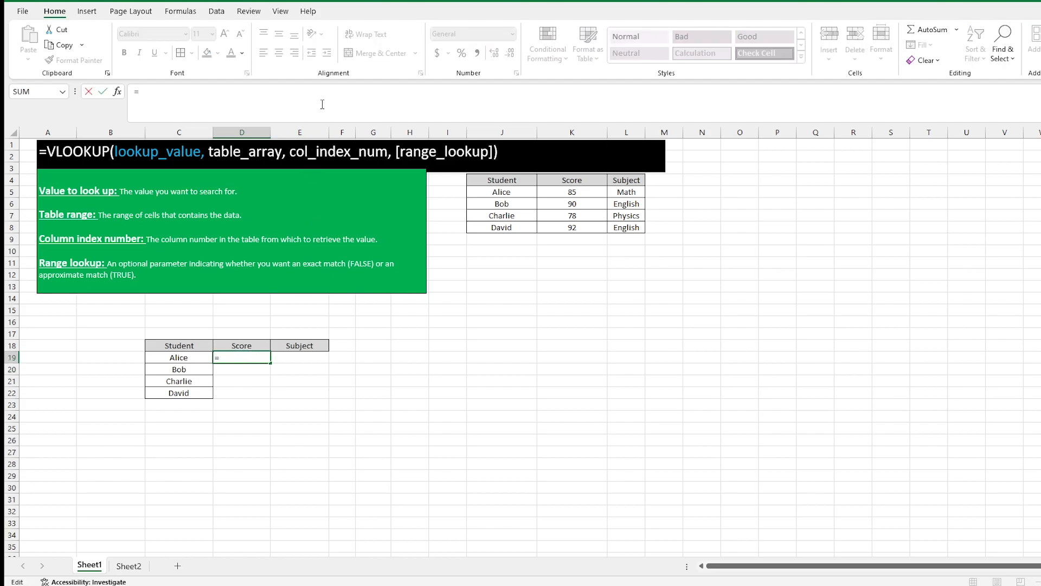
pyautogui.write('vlo')
pyautogui.press('Tab')
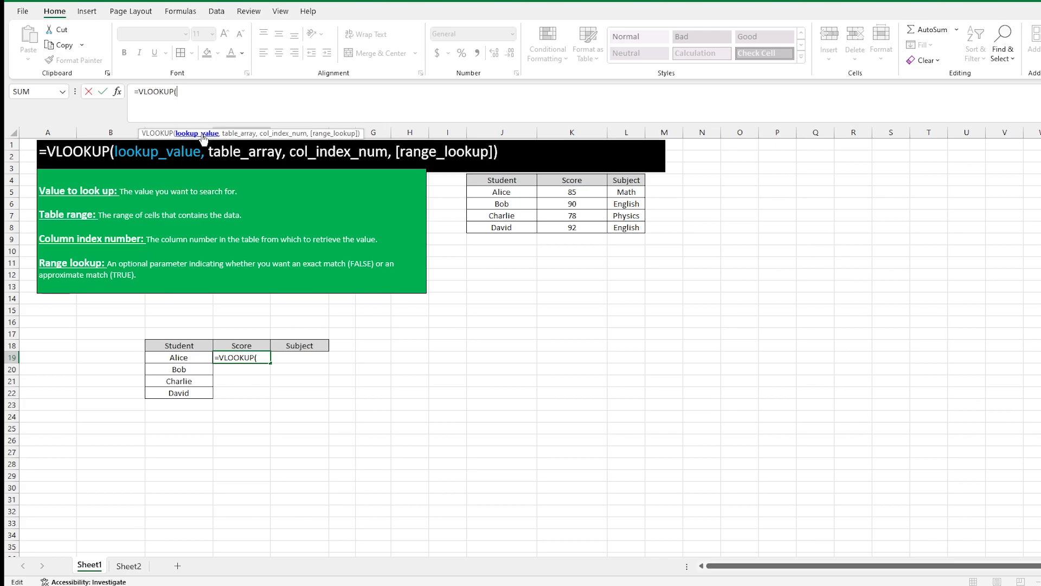
pyautogui.click(185, 357)
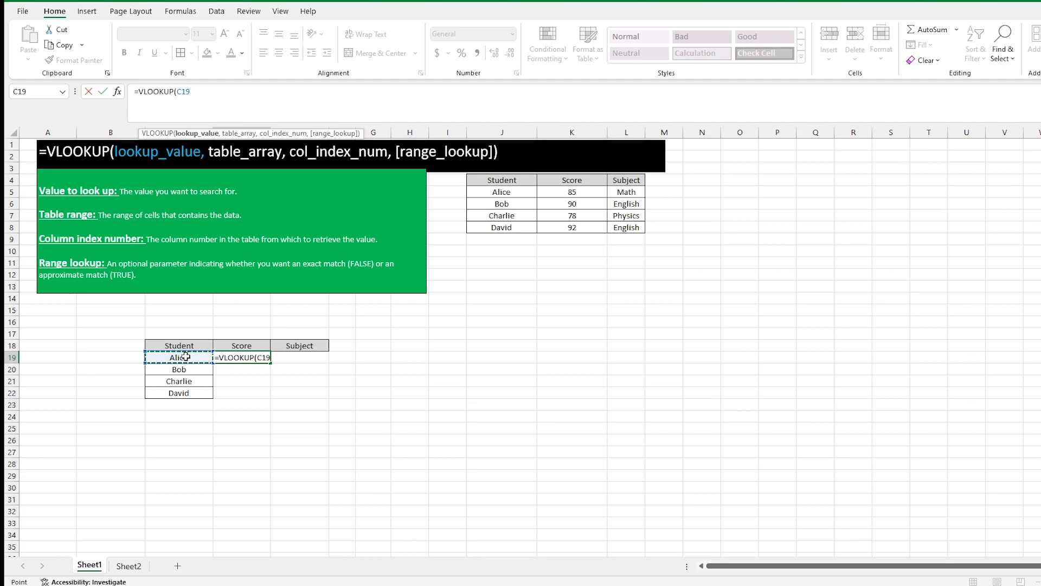
pyautogui.write(',')
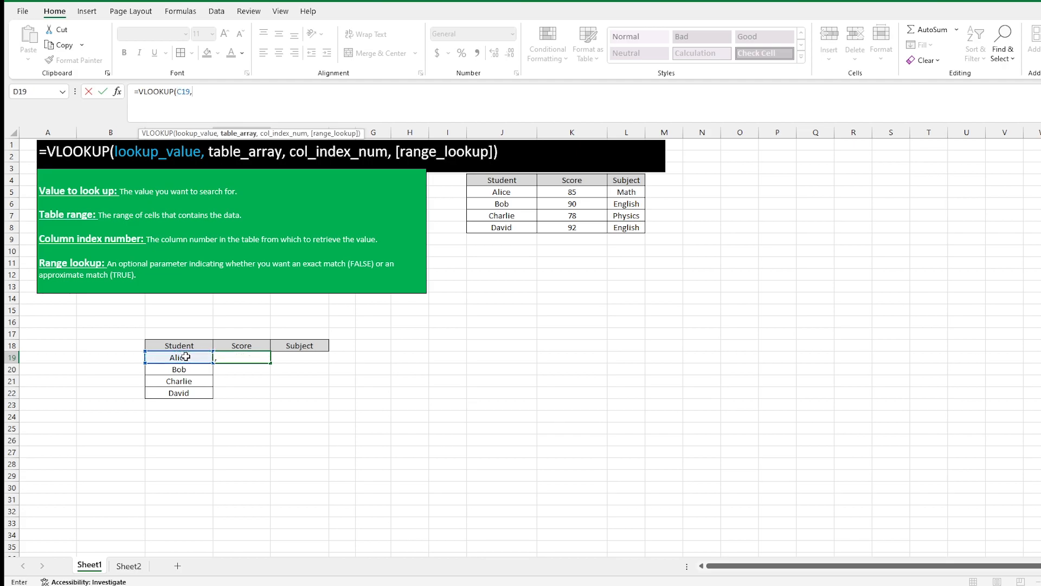
# Complete the D19 formula with table array J4:L8, column index 2 and FALSE for an exact match
pyautogui.moveTo(483, 179); pyautogui.dragTo(632, 227)
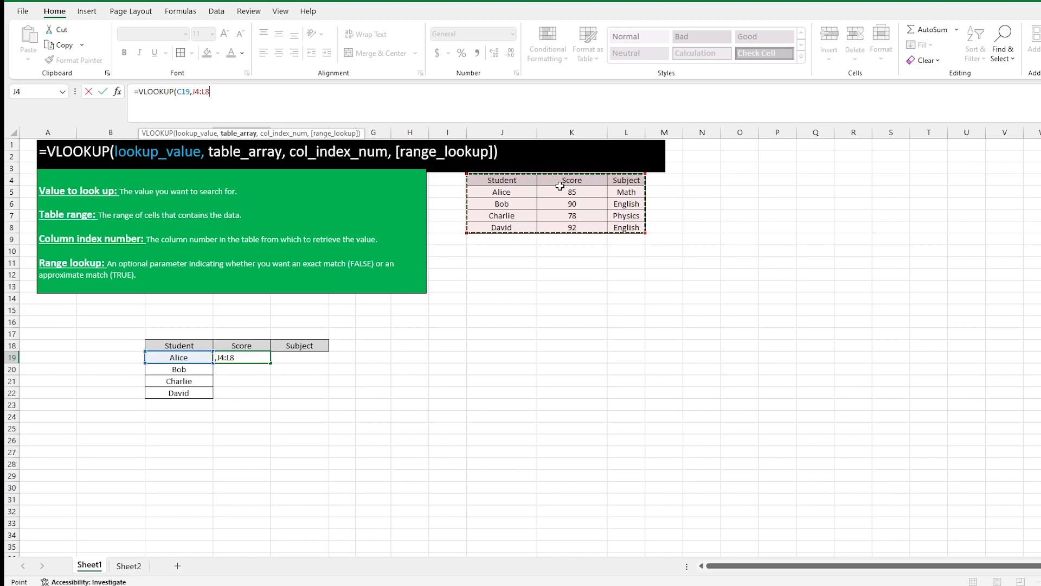
pyautogui.write(',')
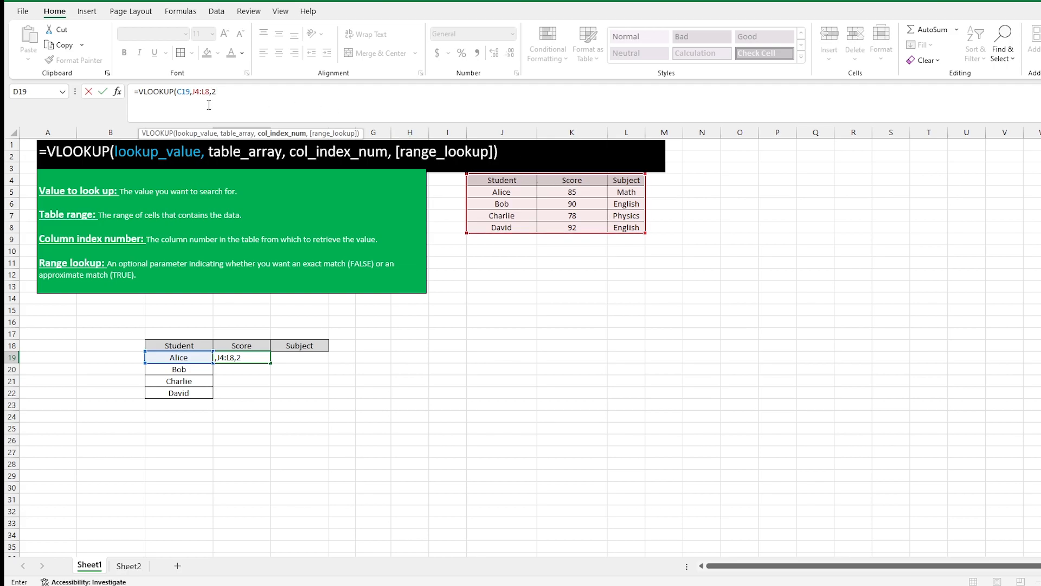
pyautogui.write('2,')
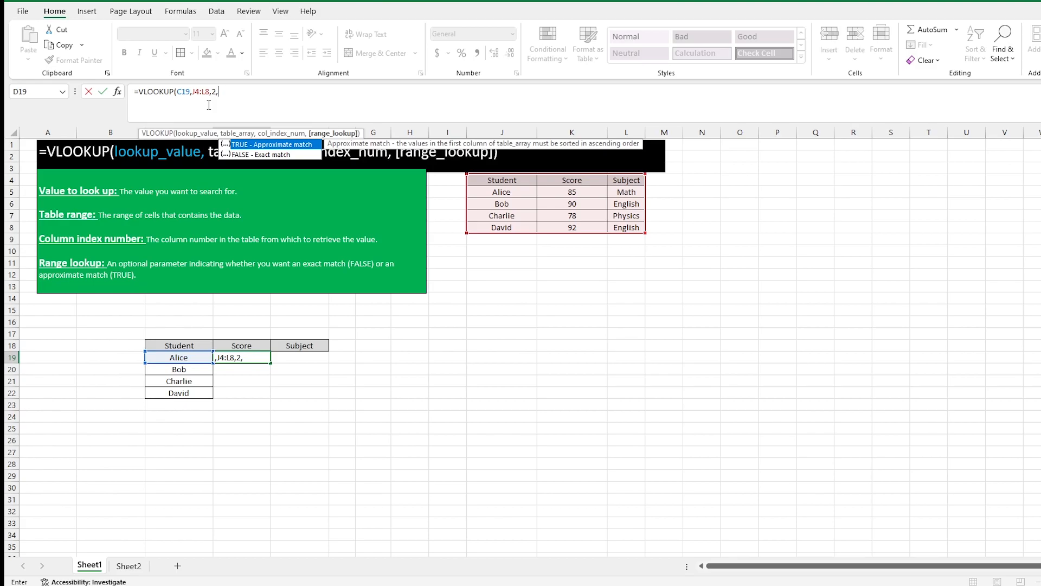
pyautogui.press('Down')
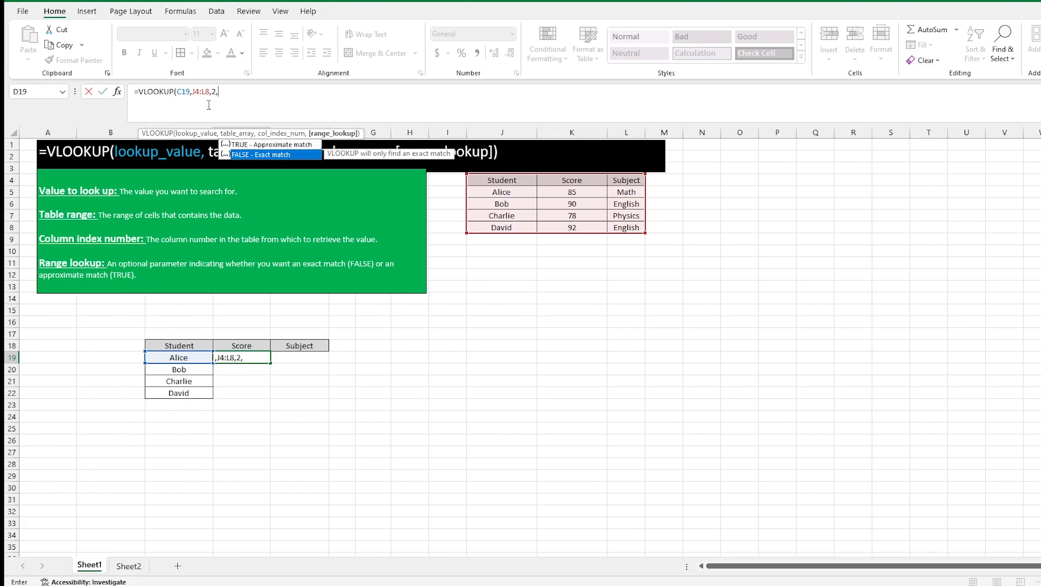
pyautogui.write('Fa')
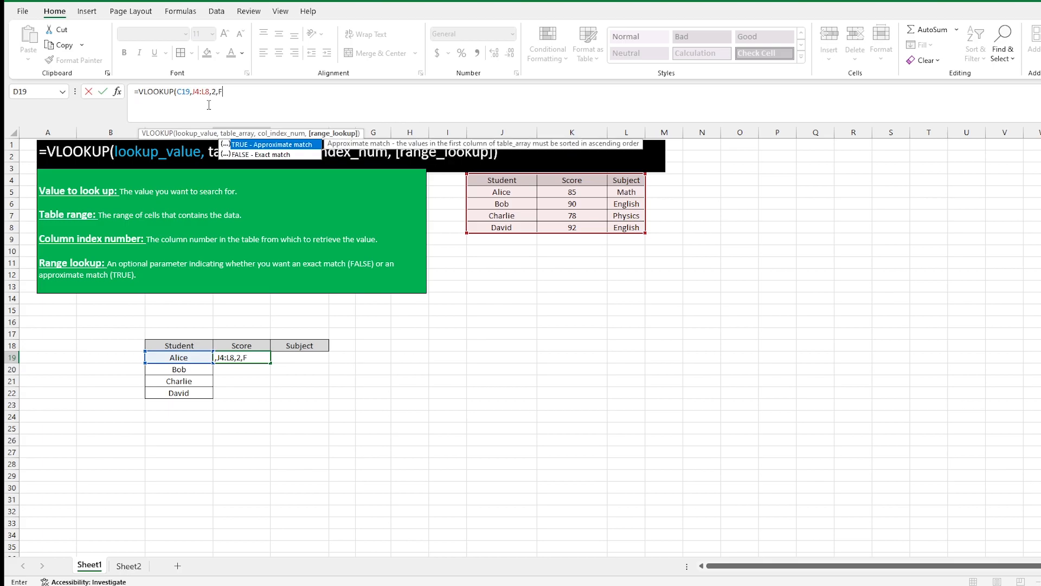
pyautogui.press('Down')
pyautogui.press('Tab')
pyautogui.write(')')
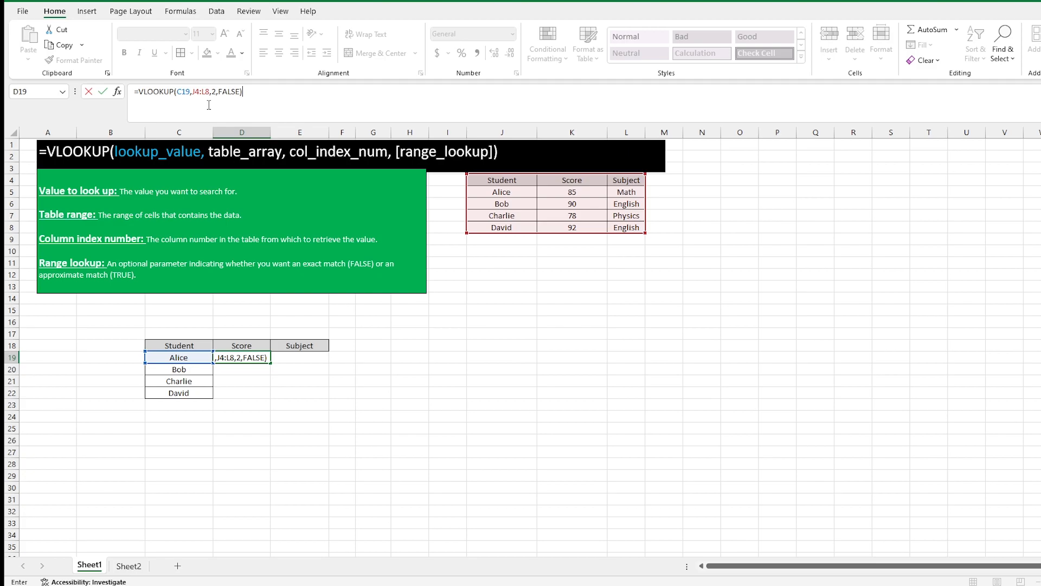
pyautogui.press('Return')
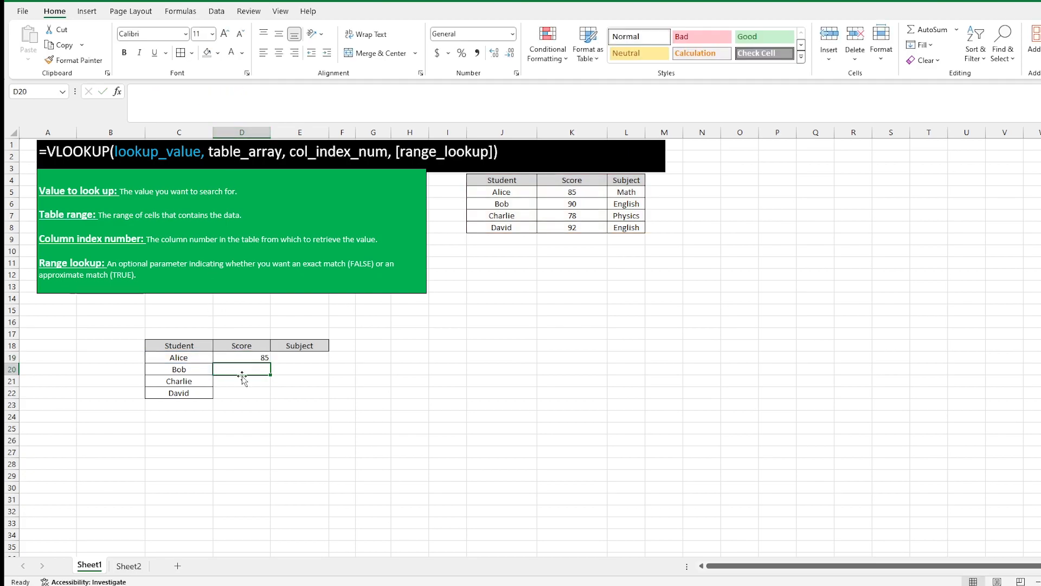
# Check the score formula in D19 against the student in C19, and look at the matching source subject in L5
pyautogui.click(187, 359)
pyautogui.click(244, 356)
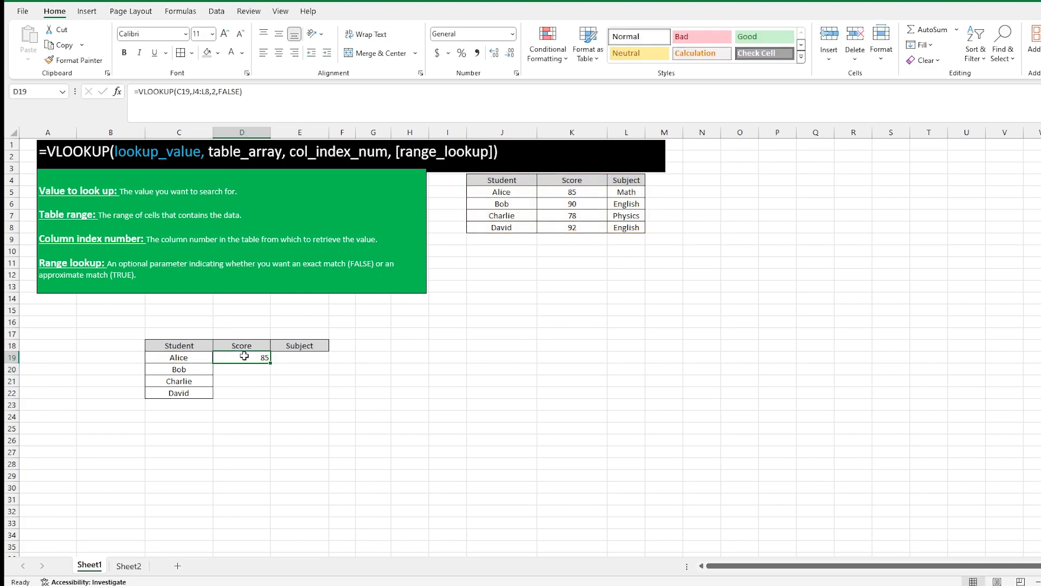
pyautogui.click(187, 358)
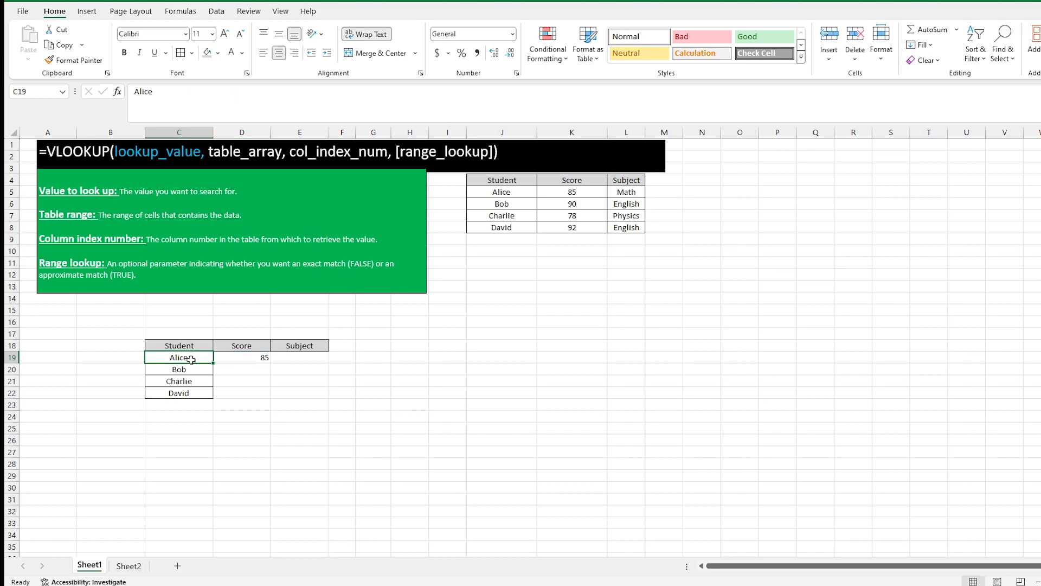
pyautogui.click(244, 356)
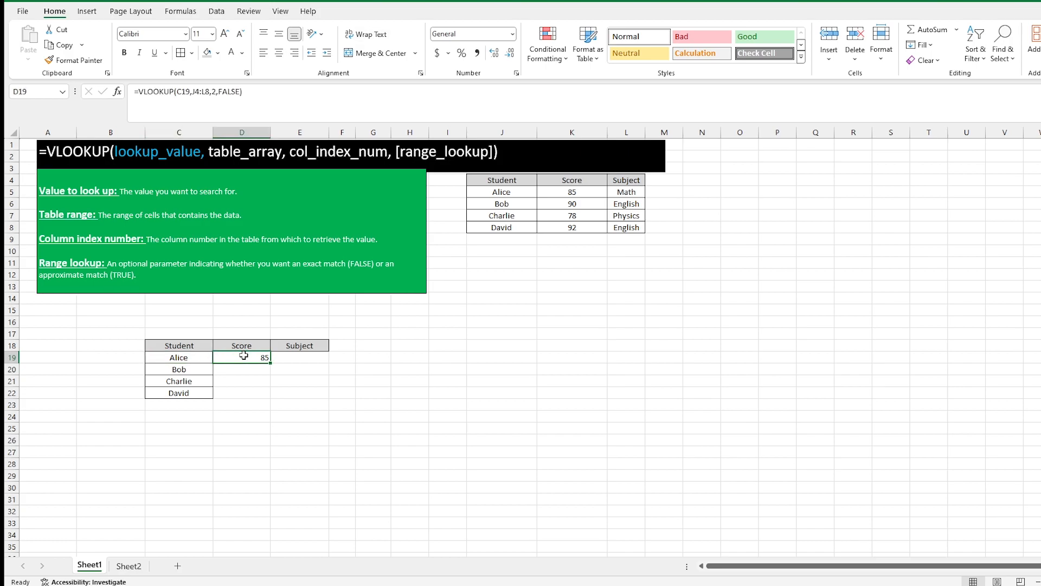
pyautogui.click(629, 193)
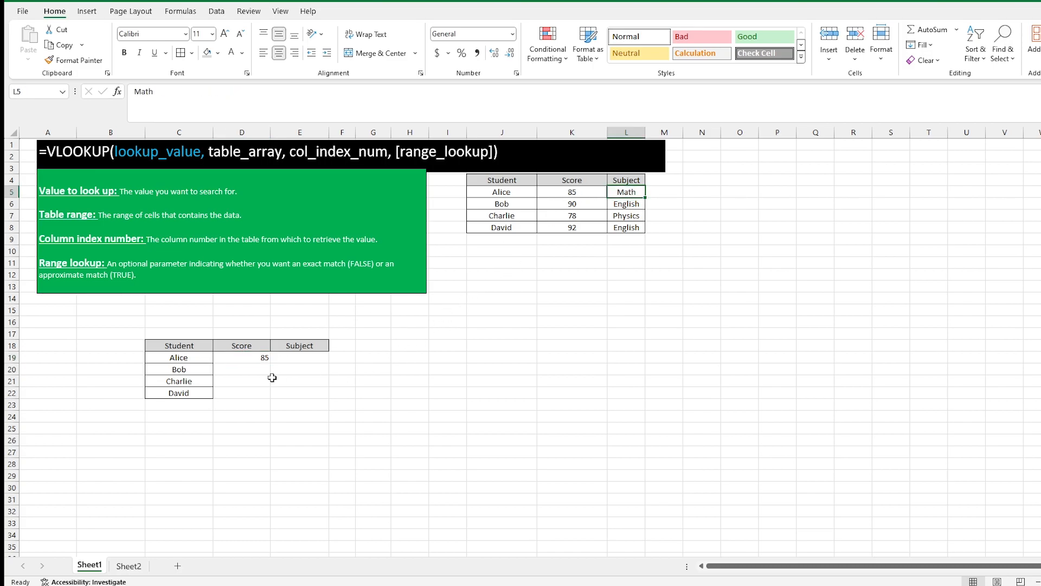
# Begin a VLOOKUP formula in E19 that uses C19 as the lookup value for the subject
pyautogui.click(292, 358)
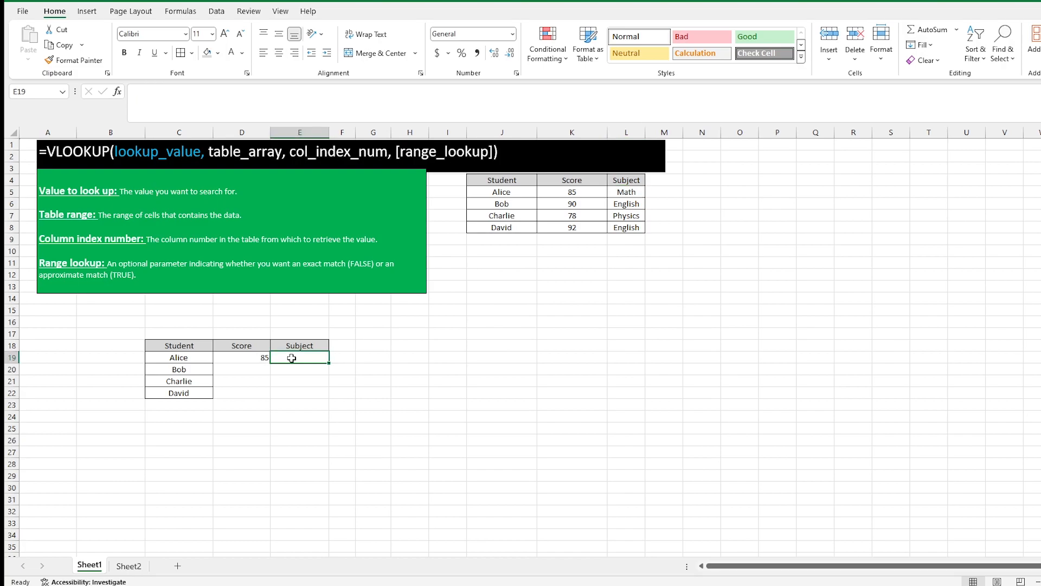
pyautogui.click(308, 107)
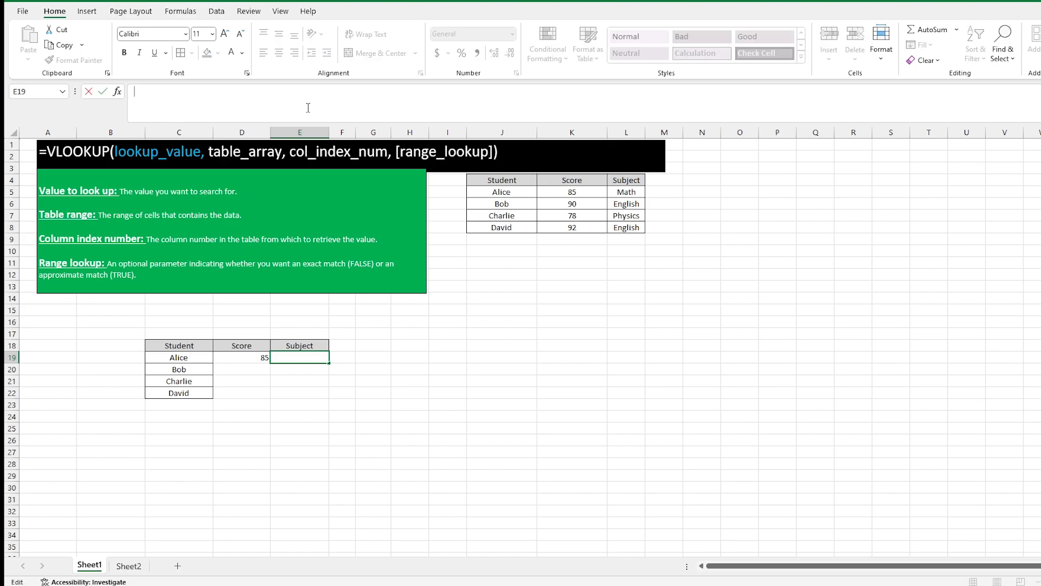
pyautogui.write('=vlo')
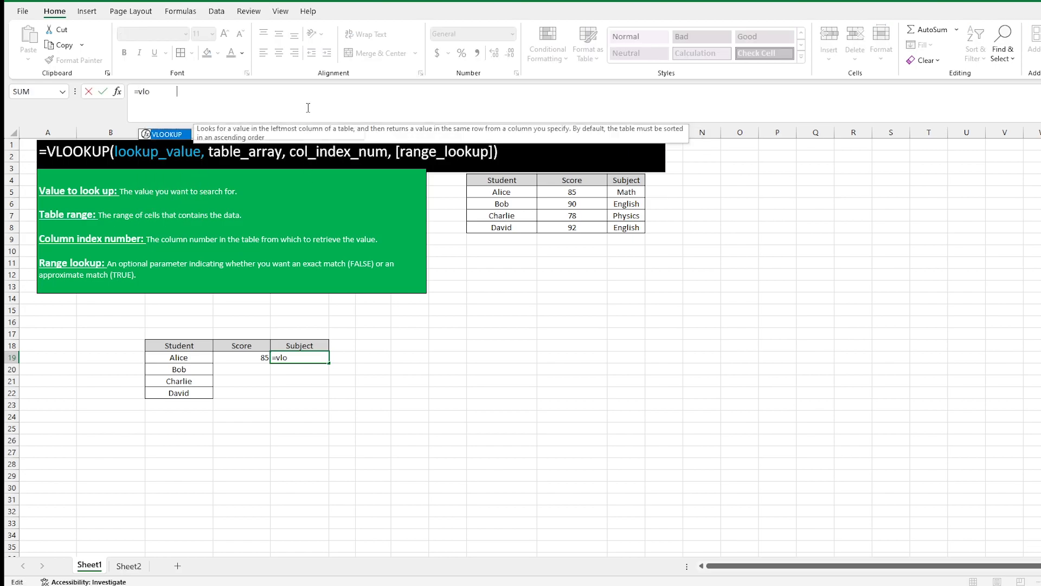
pyautogui.press('Tab')
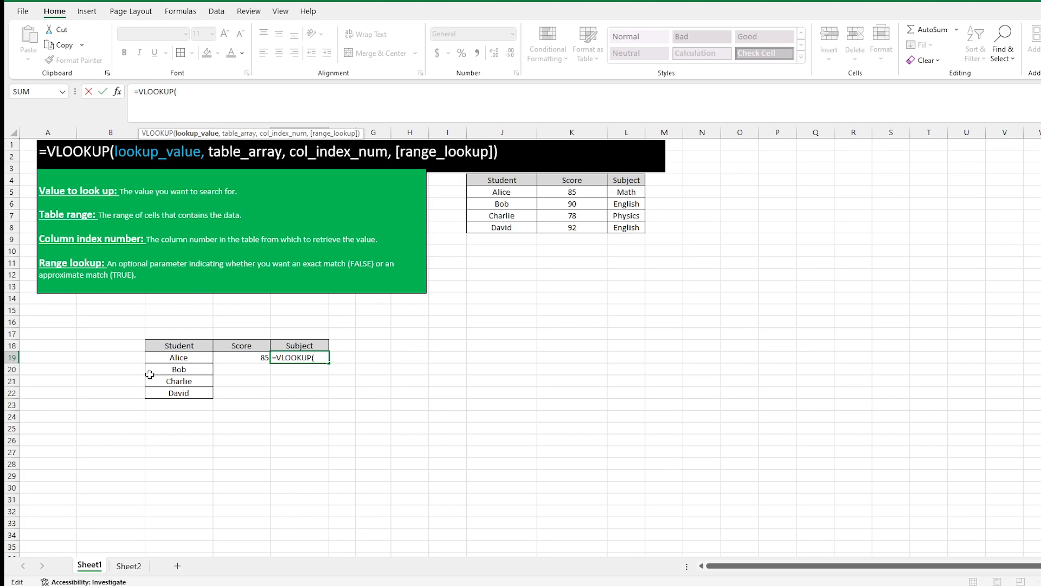
pyautogui.click(182, 360)
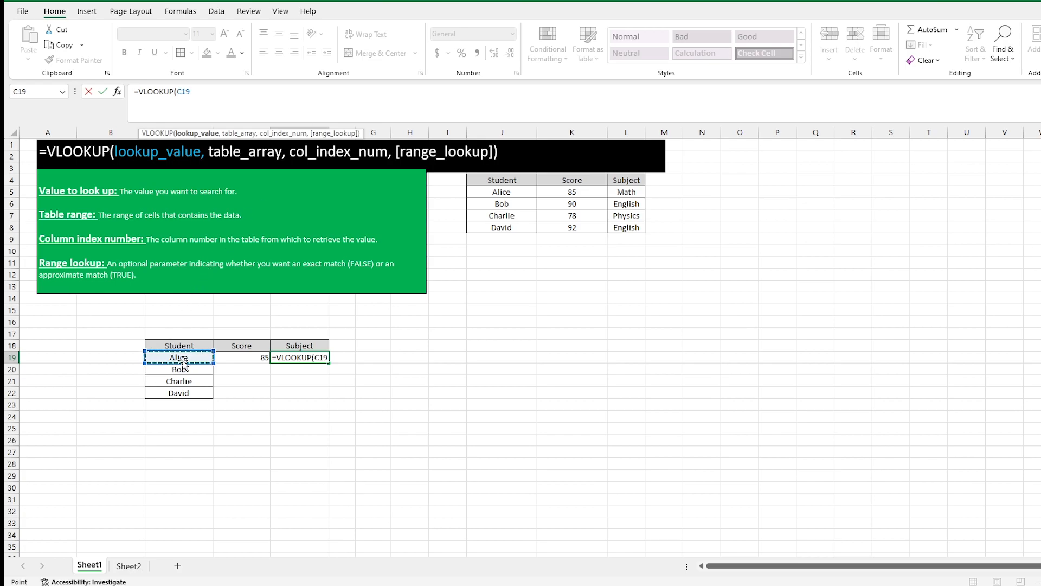
pyautogui.write(',')
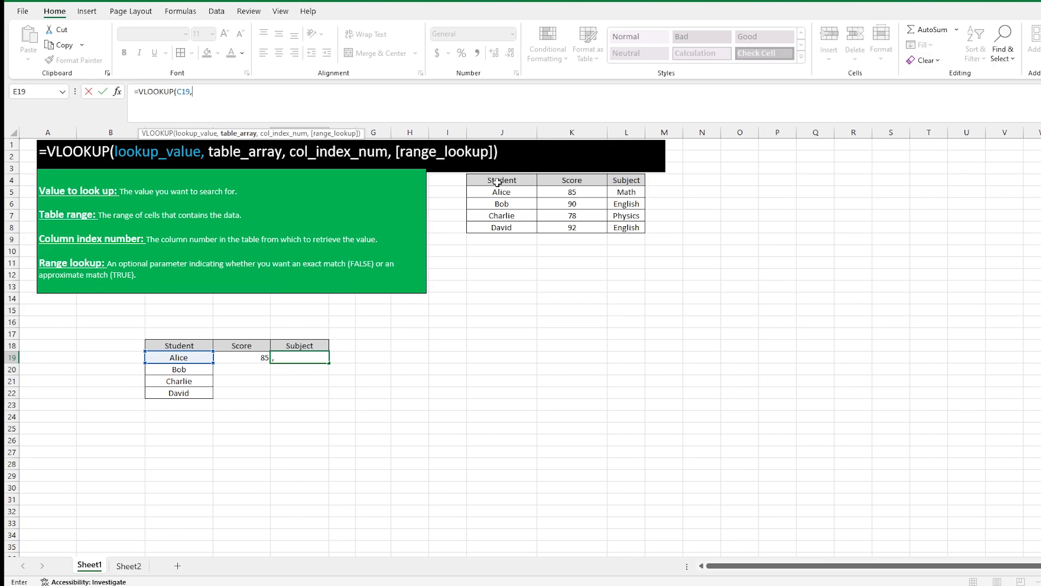
# Add J4:L8 as the table array and 3 as the column index in the E19 formula
pyautogui.moveTo(494, 182); pyautogui.dragTo(636, 233)
pyautogui.click(231, 94)
pyautogui.write(',')
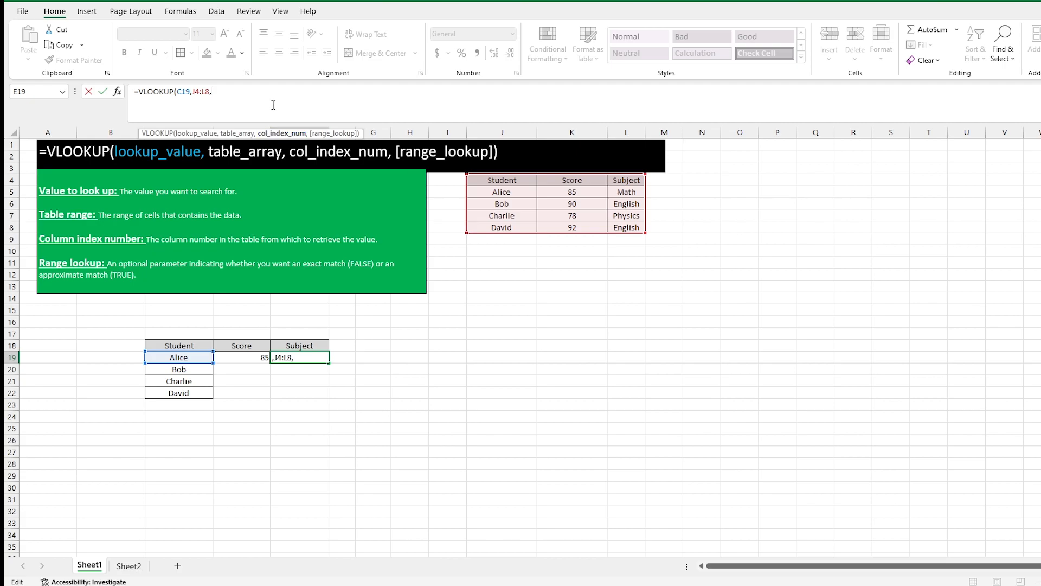
pyautogui.write('3,')
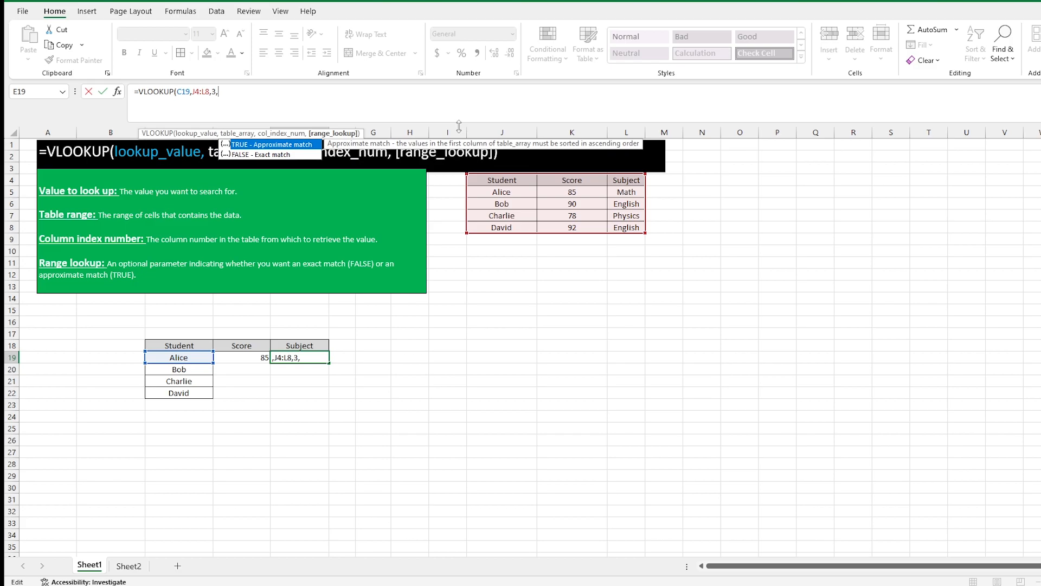
pyautogui.press('Down')
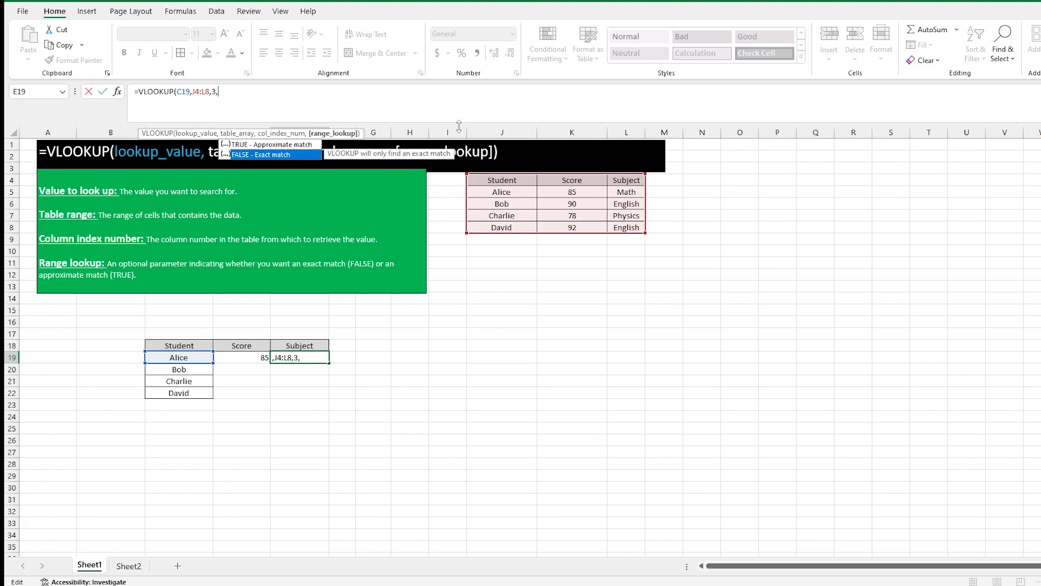
pyautogui.write('f')
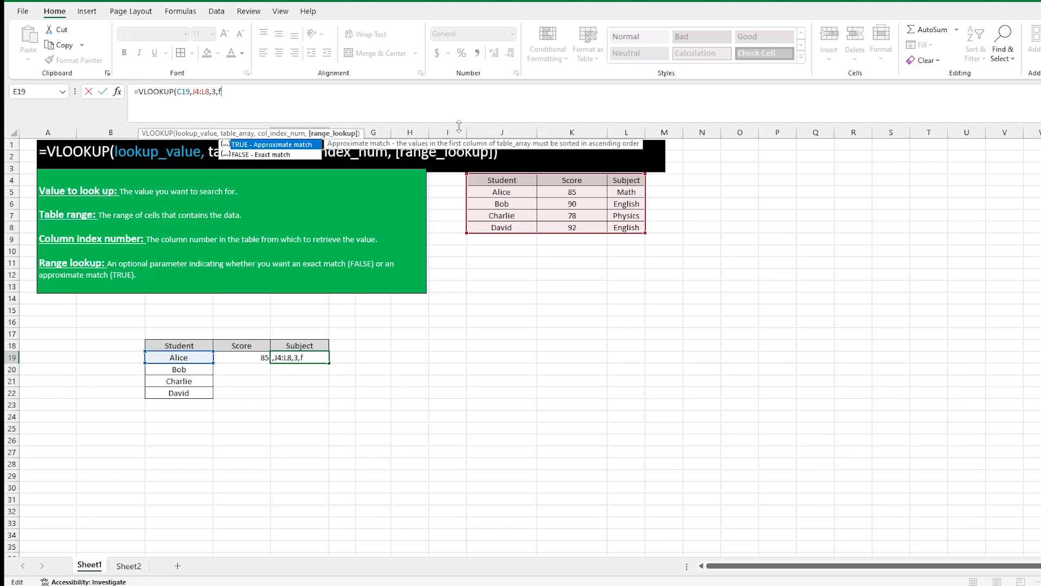
pyautogui.write('a')
pyautogui.press('Tab')
pyautogui.press('BackSpace')
pyautogui.press('BackSpace')
pyautogui.press('BackSpace')
pyautogui.press('BackSpace')
pyautogui.write('false')
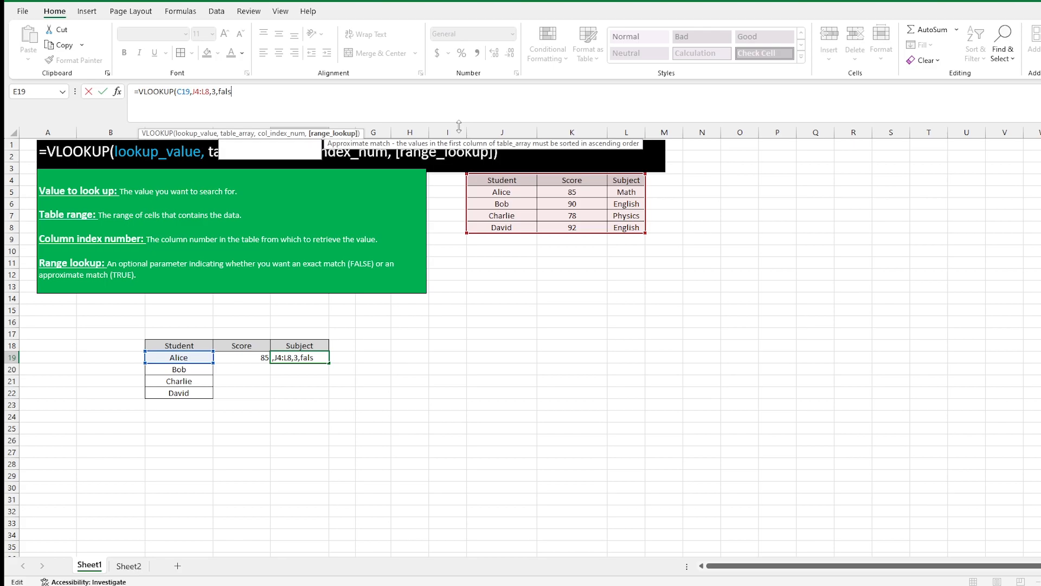
pyautogui.press('Tab')
pyautogui.press('BackSpace')
pyautogui.press('BackSpace')
pyautogui.press('BackSpace')
pyautogui.press('BackSpace')
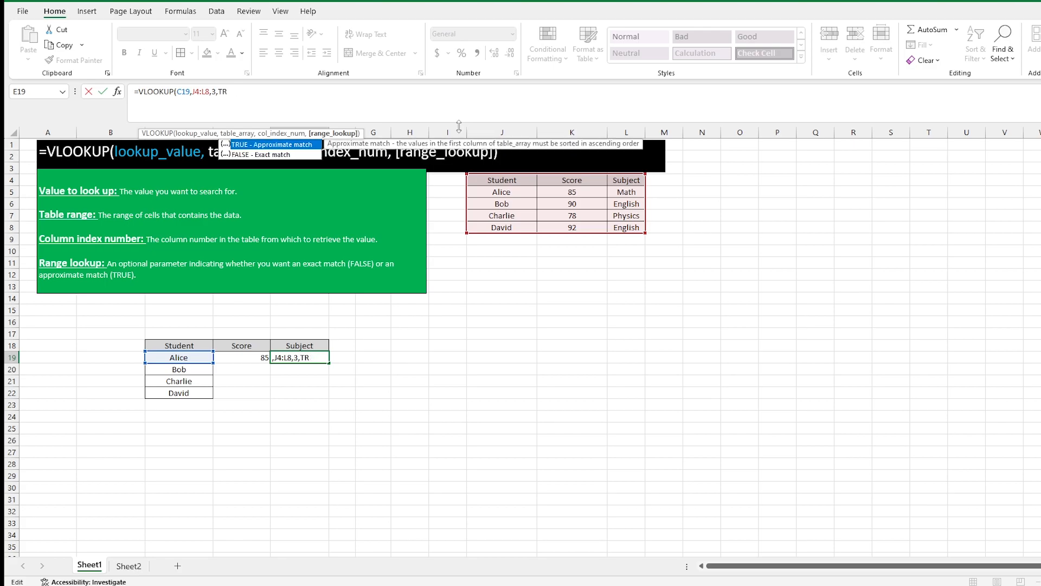
# Set the range lookup of the E19 formula to FALSE for an exact match and enter the formula
pyautogui.press('Down')
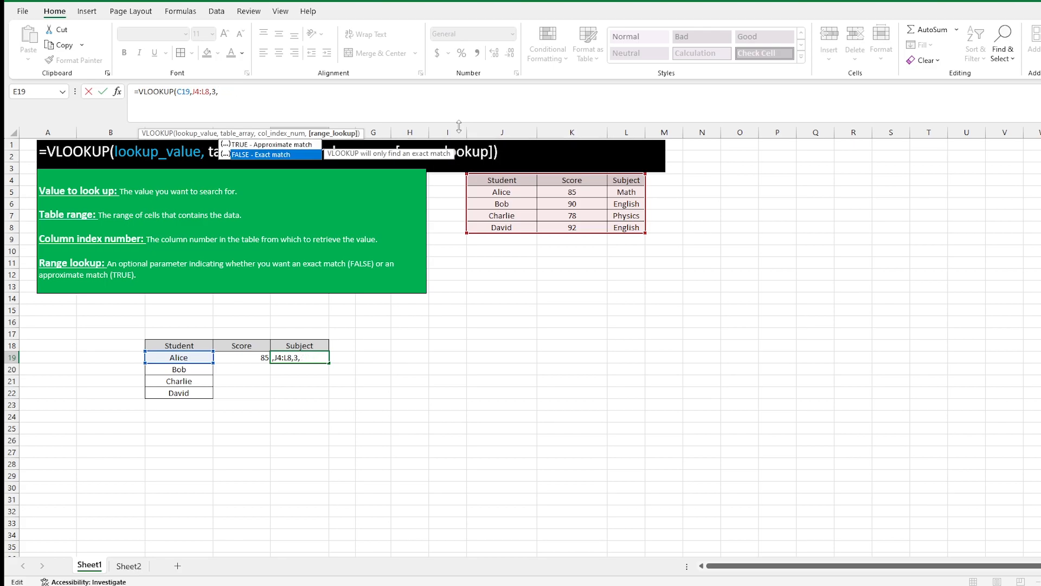
pyautogui.press('Tab')
pyautogui.write(')')
pyautogui.press('Return')
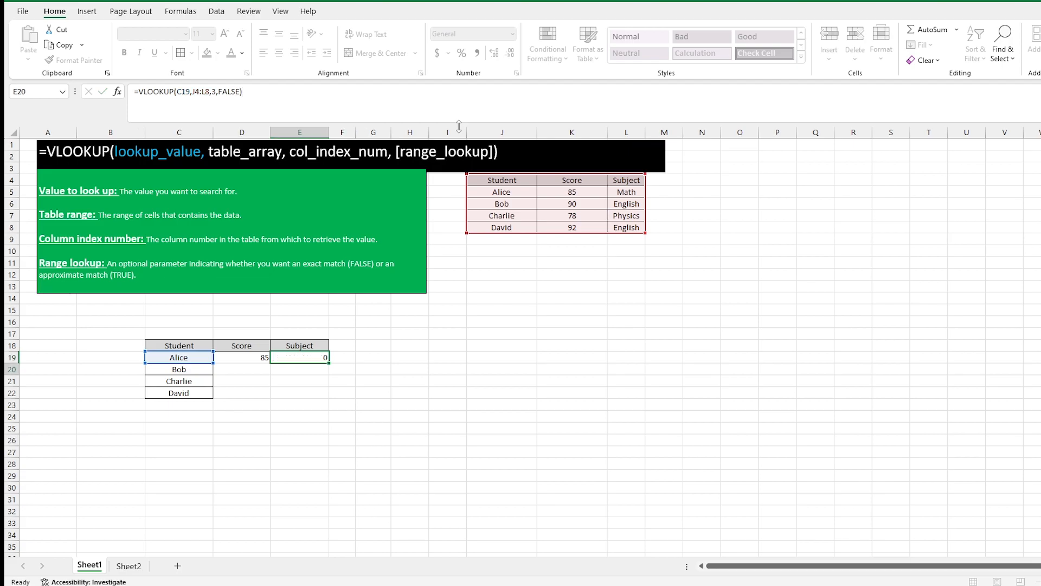
# Center the contents of C18:E23 horizontally and review the lookup value in C19 and the formulas in D19 and E19
pyautogui.moveTo(169, 348); pyautogui.dragTo(314, 406)
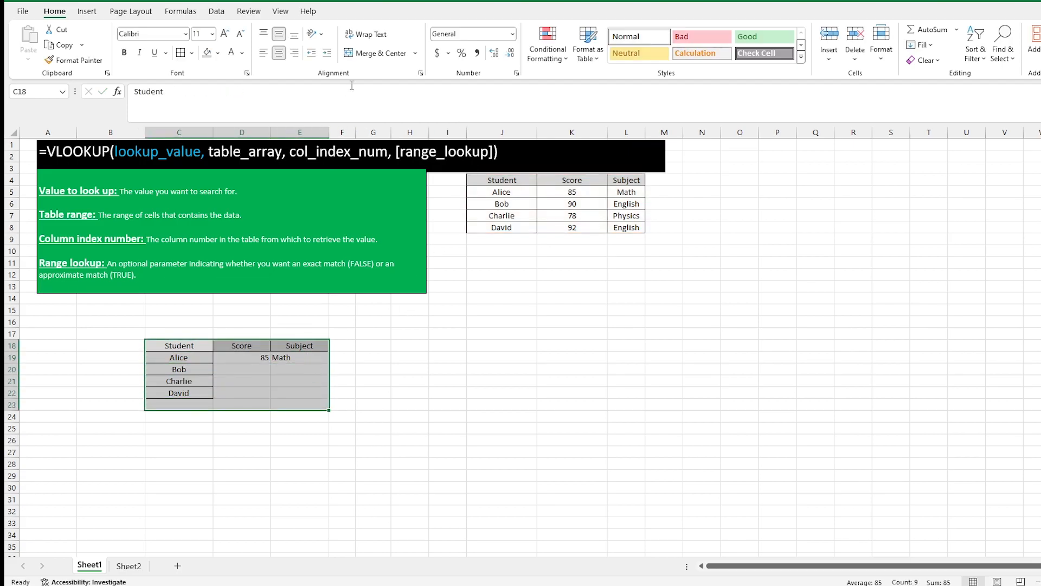
pyautogui.click(280, 53)
pyautogui.click(204, 357)
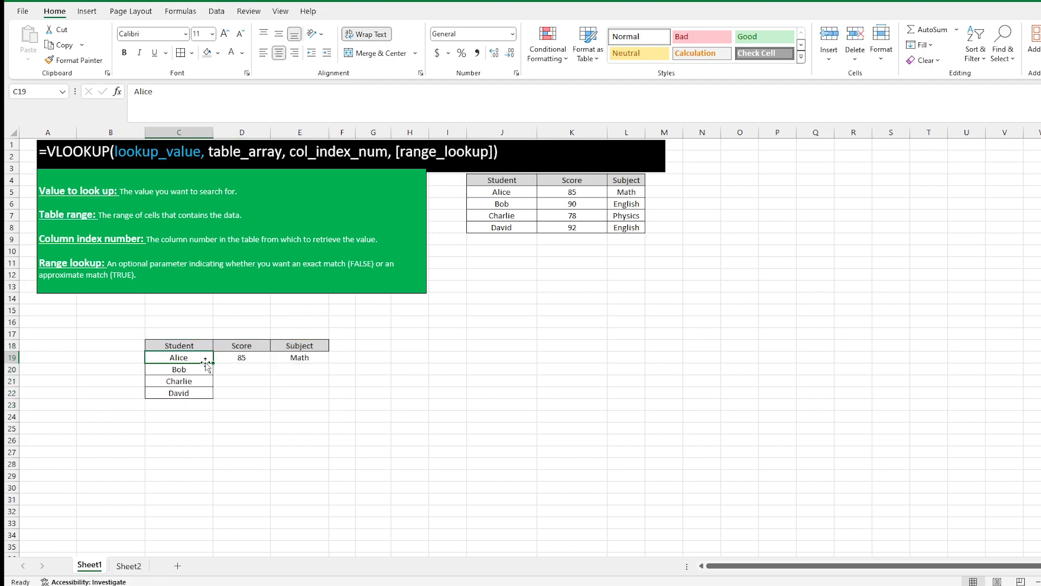
pyautogui.click(244, 359)
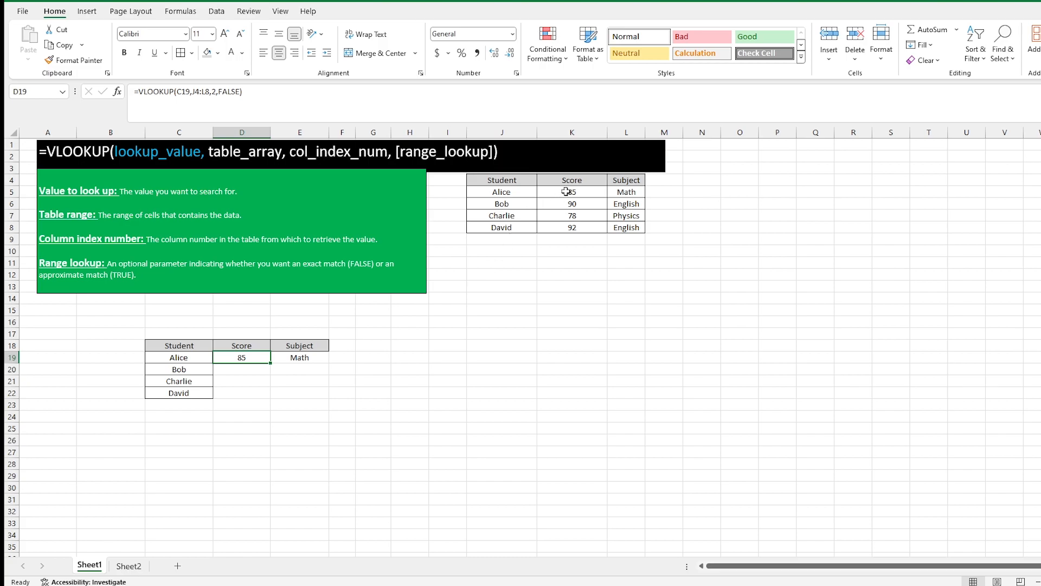
pyautogui.click(303, 358)
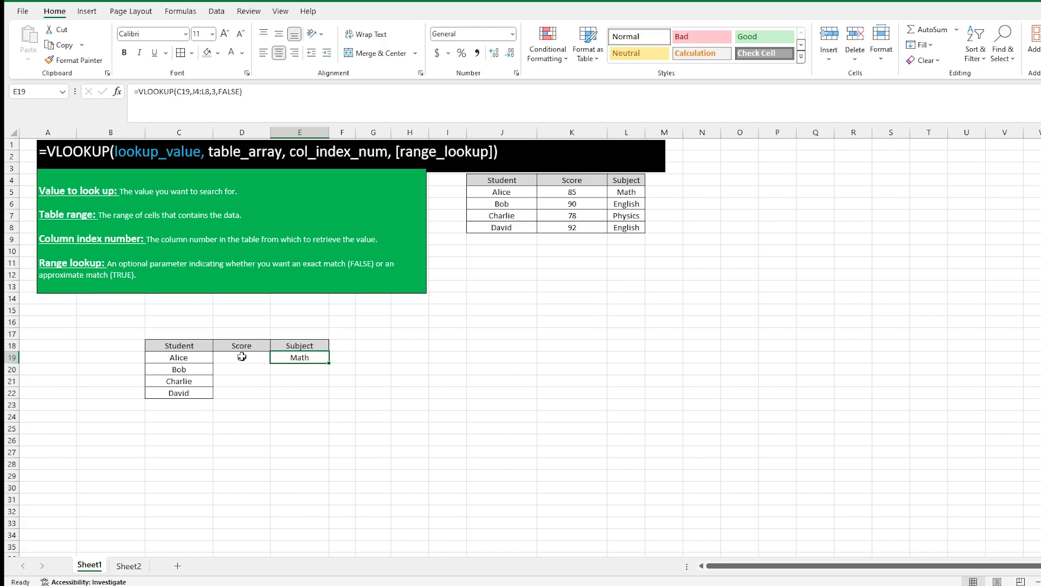
# Fill the score VLOOKUP formula from D19 down through D22 for the remaining students
pyautogui.click(242, 357)
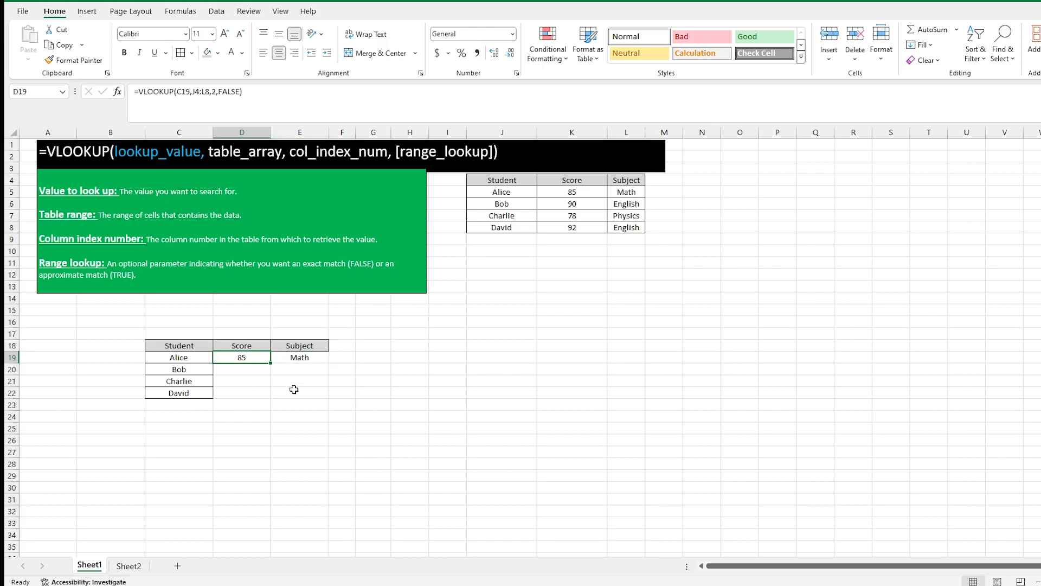
pyautogui.press('Left')
pyautogui.press('Down')
pyautogui.press('Down')
pyautogui.press('Down')
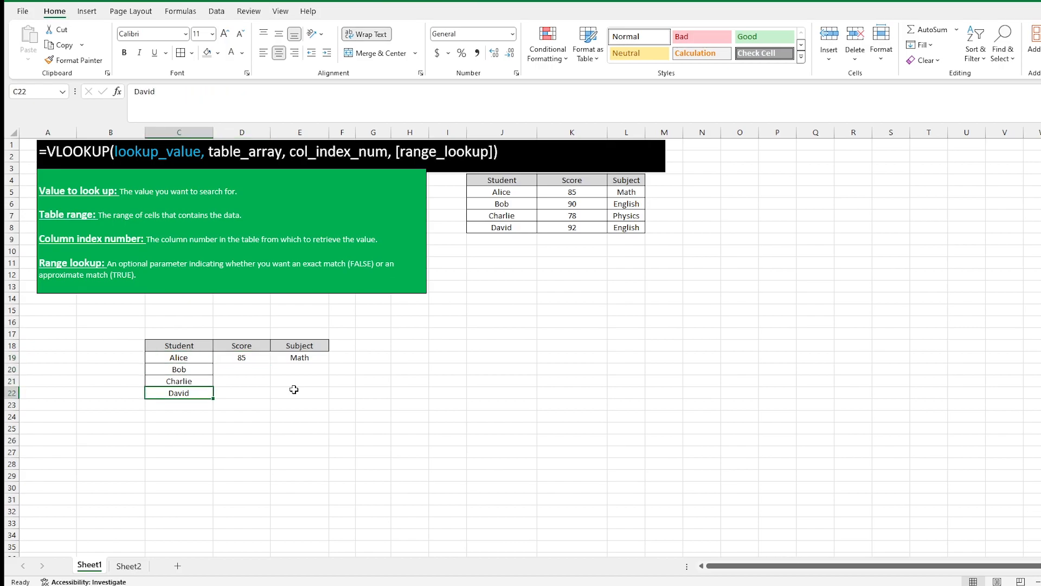
pyautogui.press('Right')
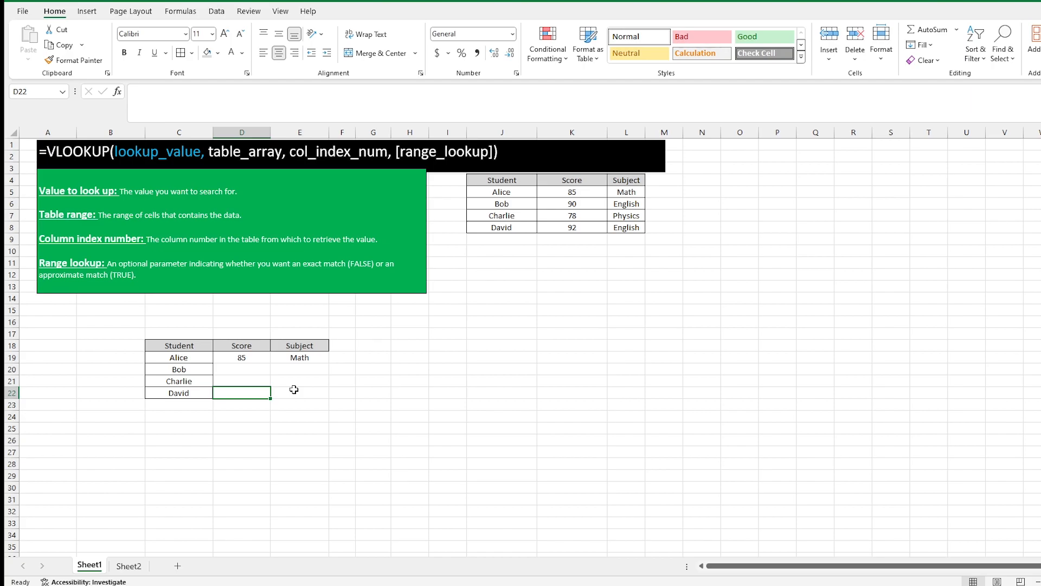
pyautogui.hotkey('shift', 'Up')
pyautogui.hotkey('shift', 'Up')
pyautogui.hotkey('shift', 'Up')
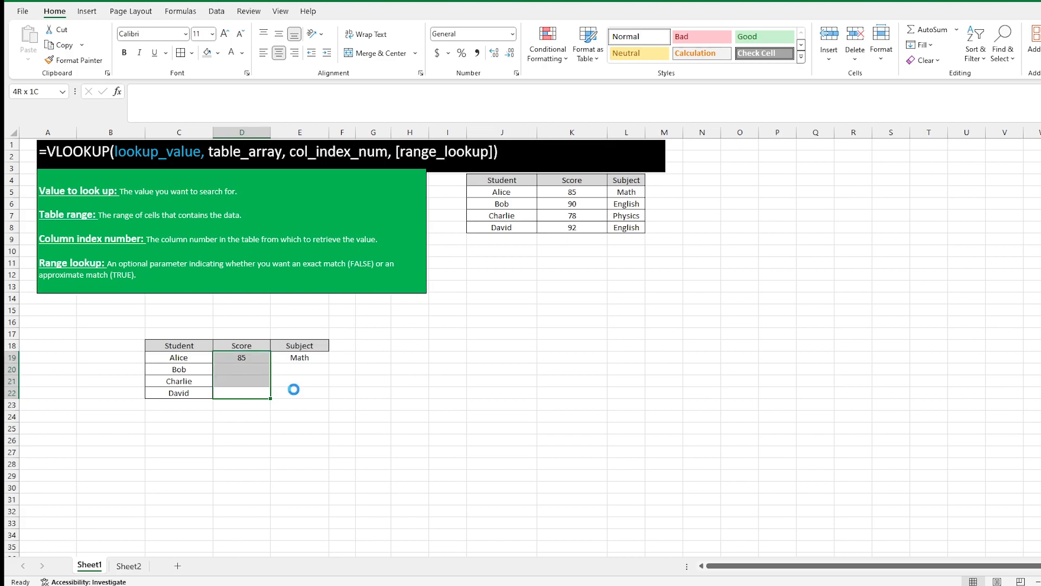
pyautogui.hotkey('ctrl', 'd')
# Fill the subject VLOOKUP formula from E19 down through E22 for the remaining students
pyautogui.click(294, 389)
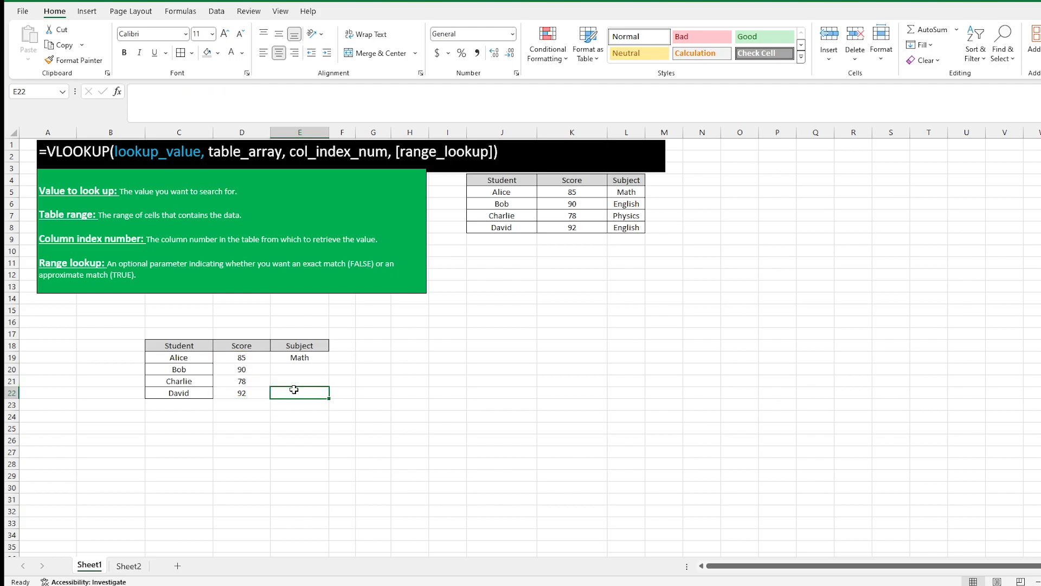
pyautogui.hotkey('shift', 'Up')
pyautogui.hotkey('shift', 'Up')
pyautogui.hotkey('shift', 'Up')
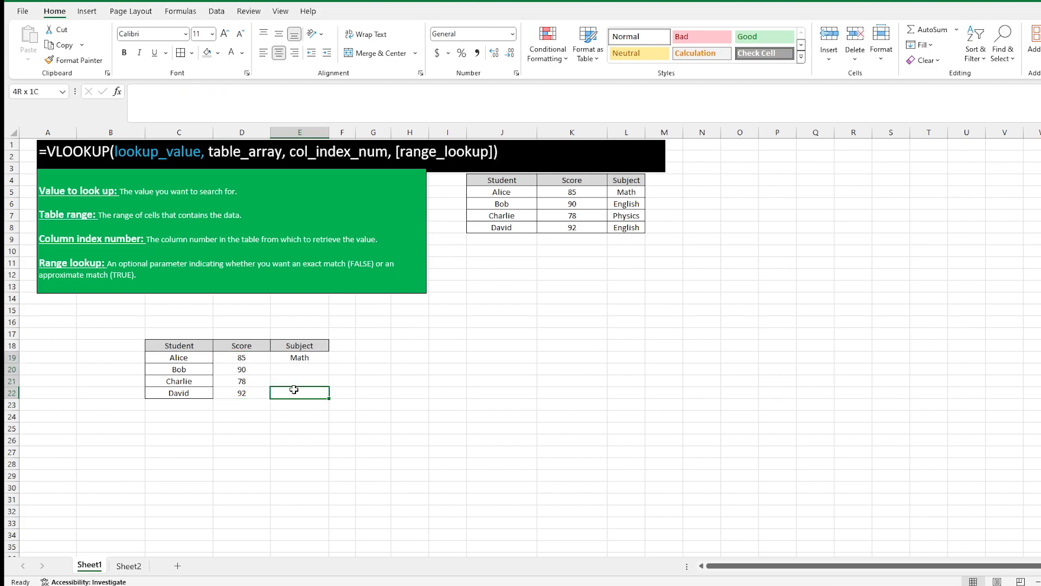
pyautogui.hotkey('ctrl', 'd')
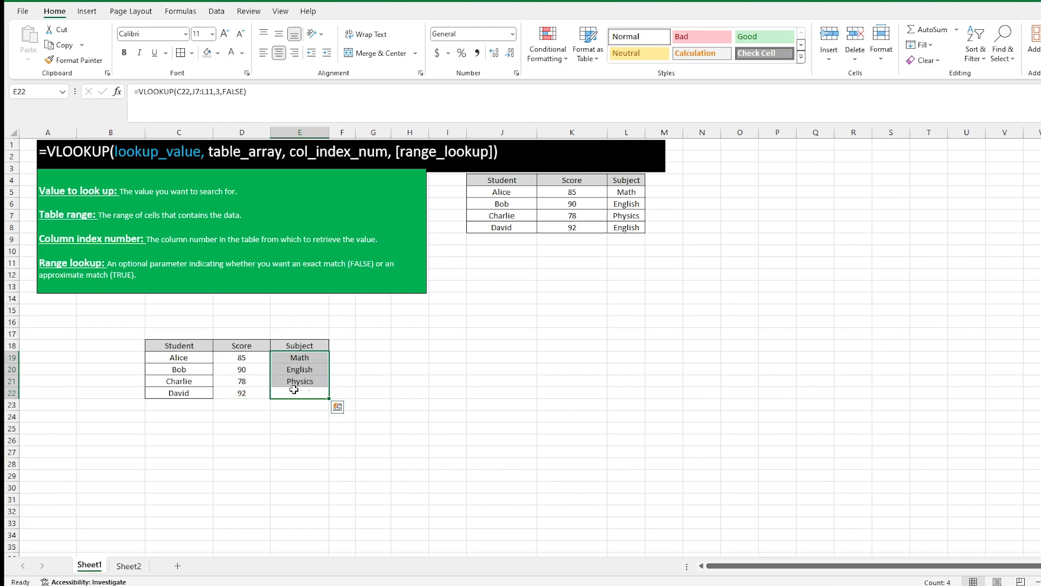
pyautogui.click(246, 411)
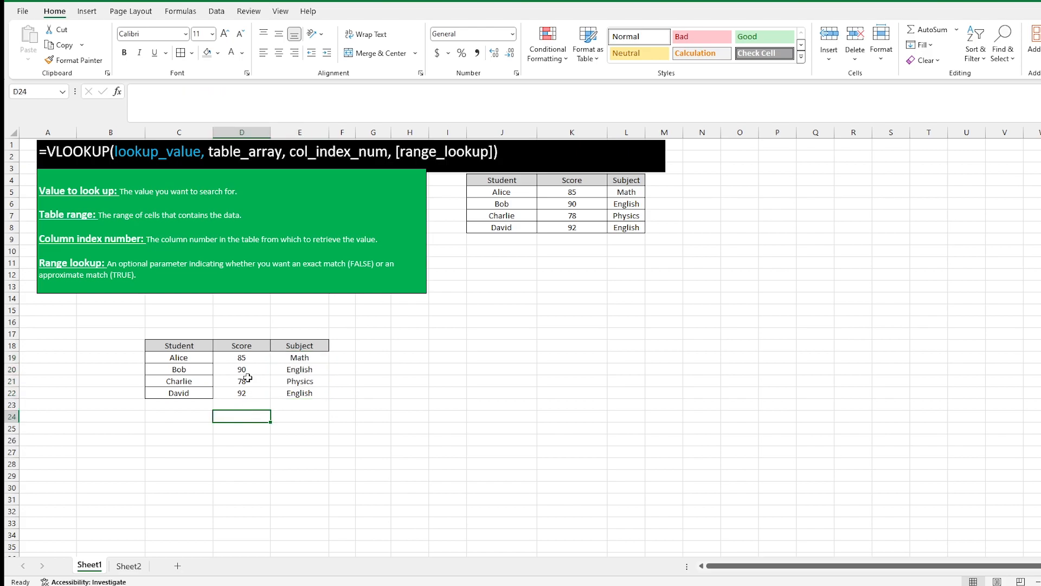
# Check the filled formulas in D20, D22 and E22 against the source score in K8
pyautogui.click(245, 373)
pyautogui.click(246, 395)
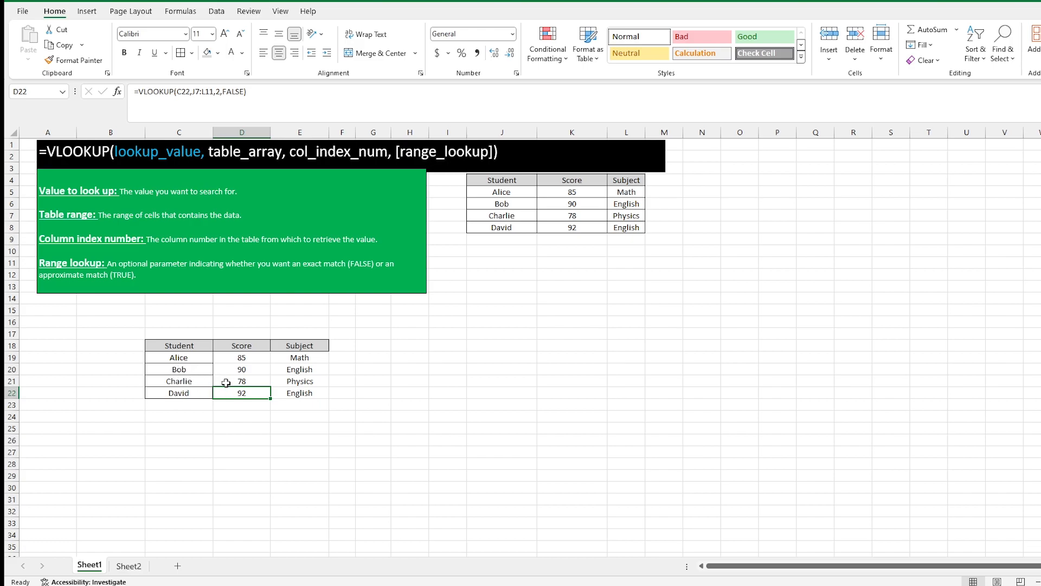
pyautogui.click(202, 396)
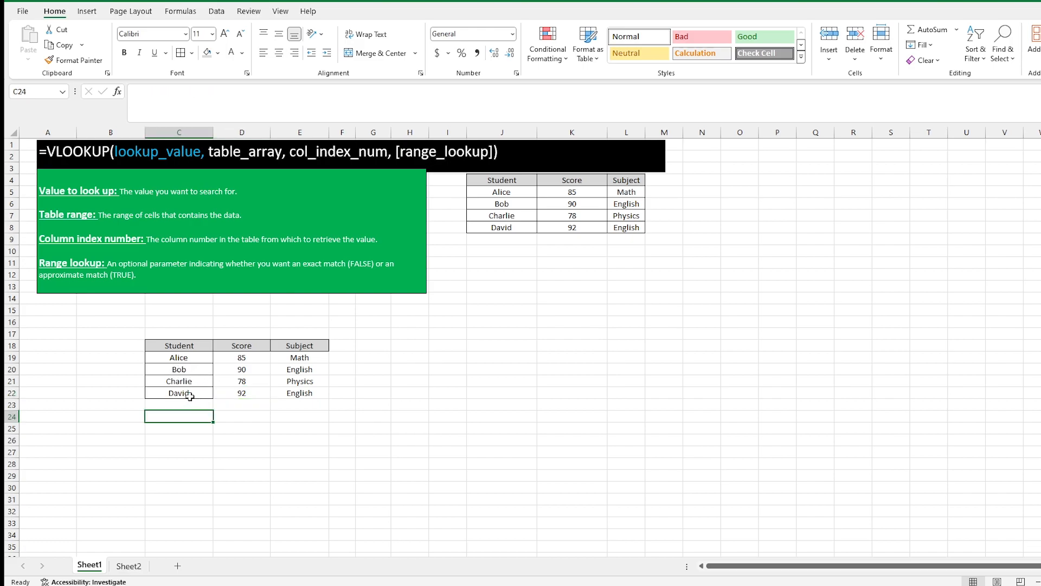
pyautogui.click(572, 226)
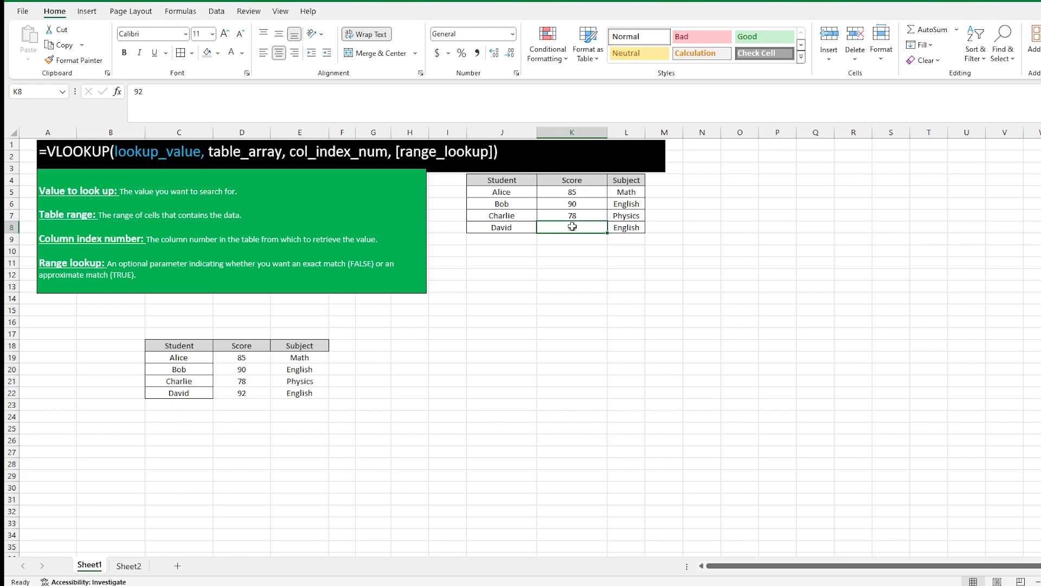
pyautogui.click(254, 392)
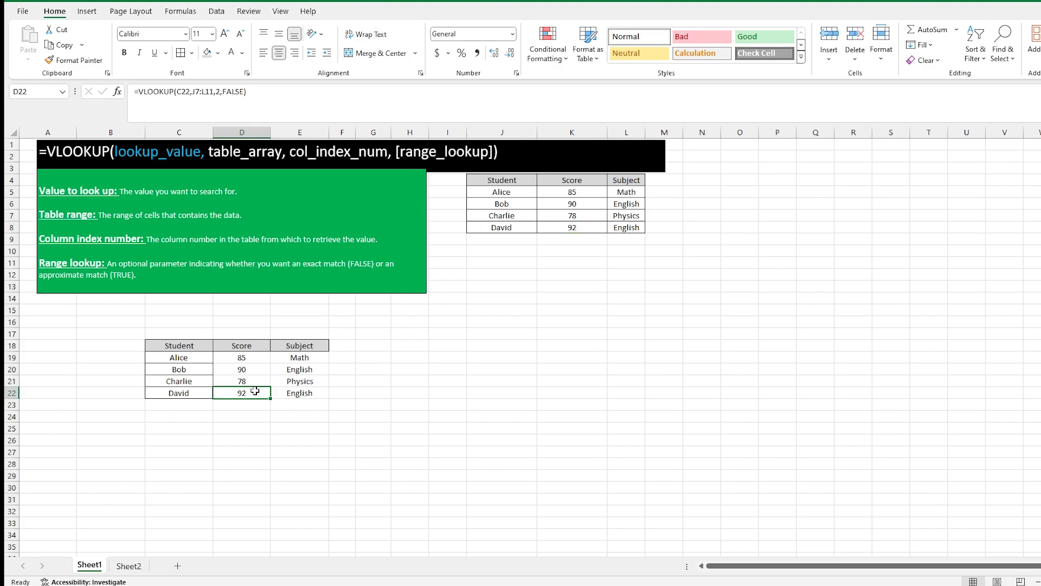
pyautogui.click(303, 398)
pyautogui.click(254, 398)
# Clear the completed student table, including its formatting, from B16:G25
pyautogui.moveTo(135, 325); pyautogui.dragTo(372, 423)
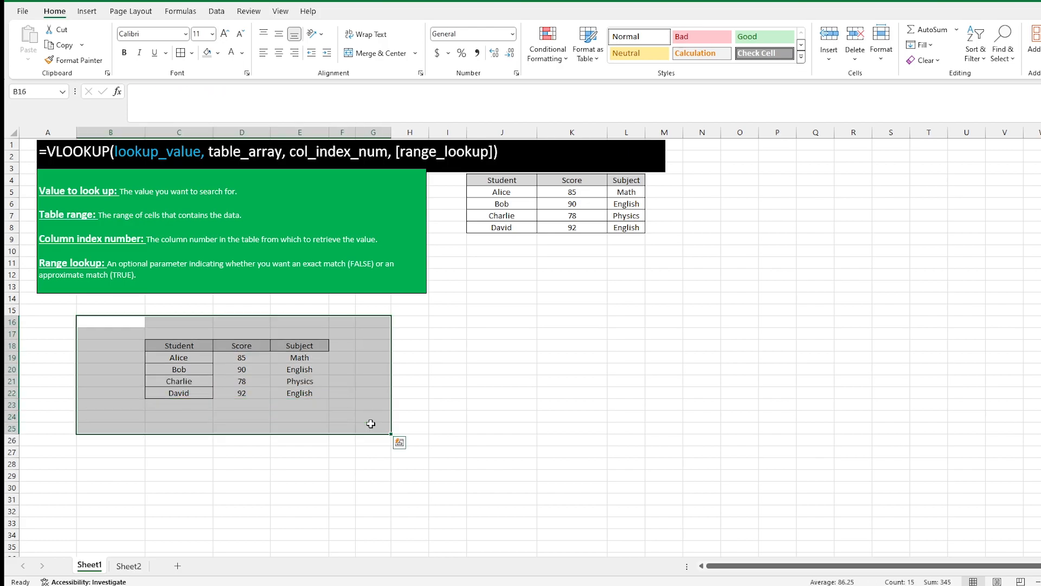
pyautogui.click(923, 61)
pyautogui.click(936, 71)
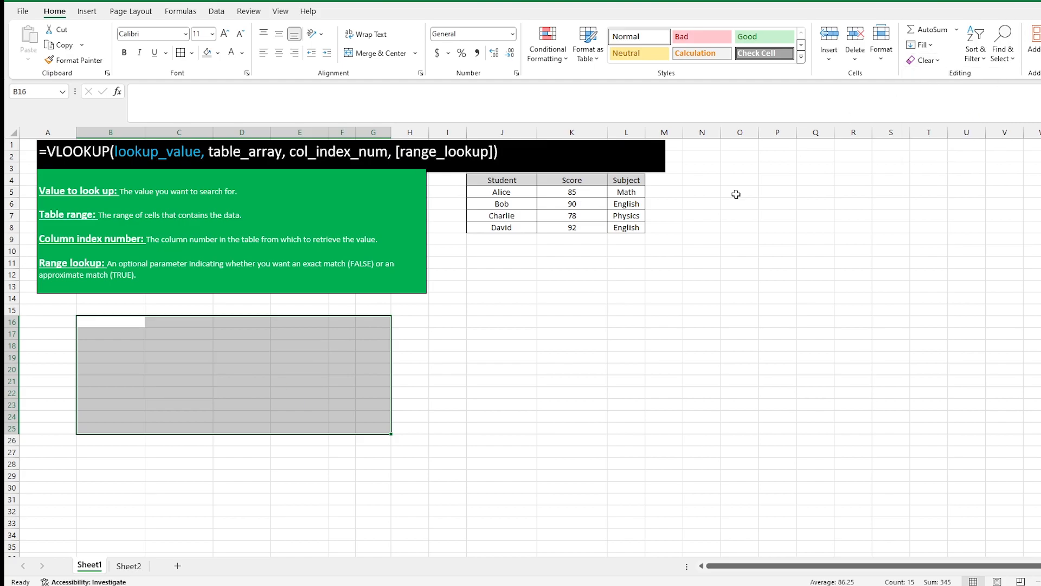
pyautogui.click(342, 380)
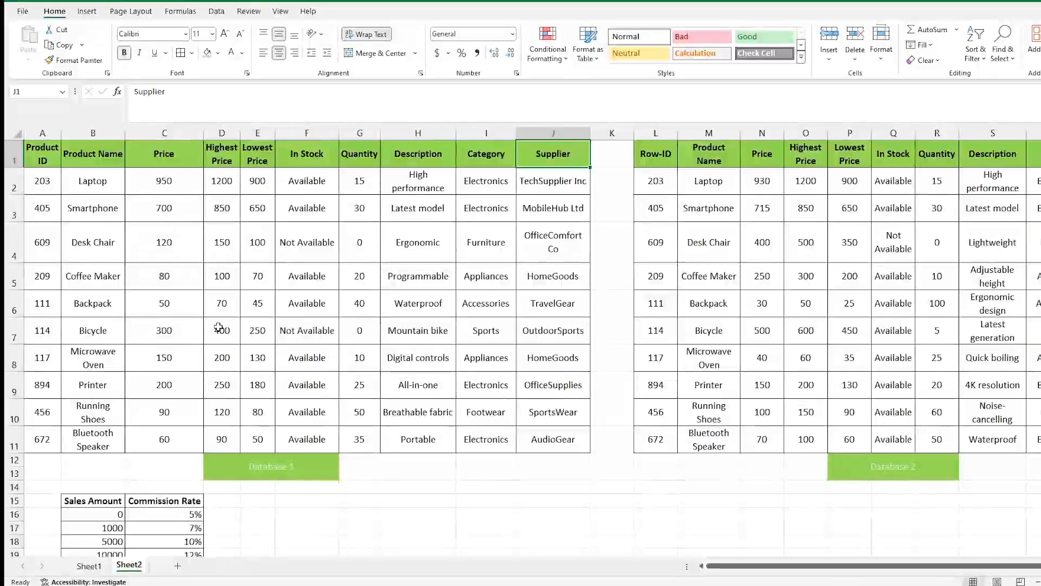
# Copy the Product ID column A1:A11 from Sheet2 and paste it on Sheet1 starting at C16
pyautogui.moveTo(44, 149); pyautogui.dragTo(39, 438)
pyautogui.hotkey('ctrl', 'c')
pyautogui.click(90, 567)
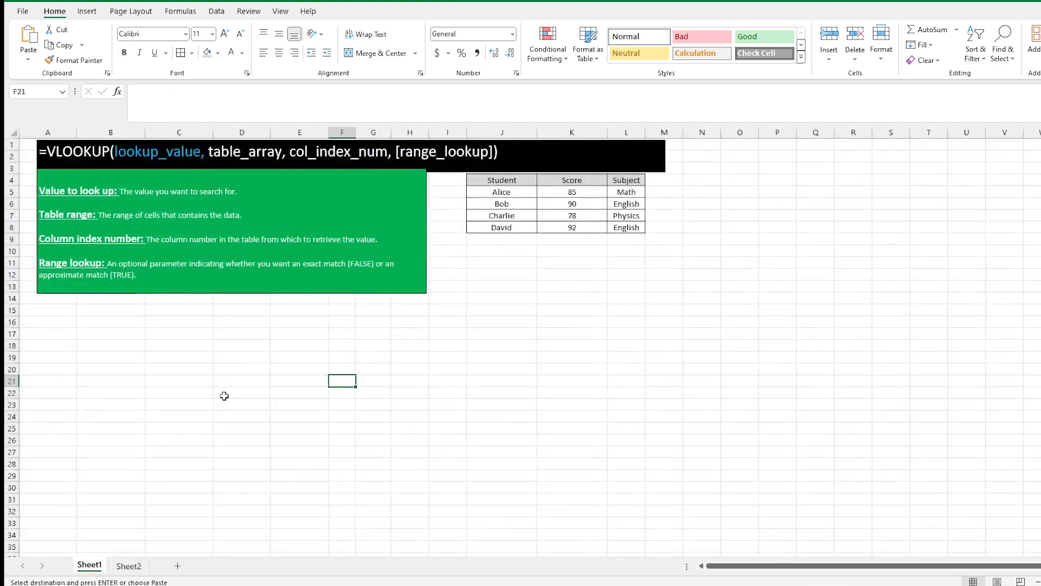
pyautogui.click(198, 327)
pyautogui.hotkey('ctrl', 'v')
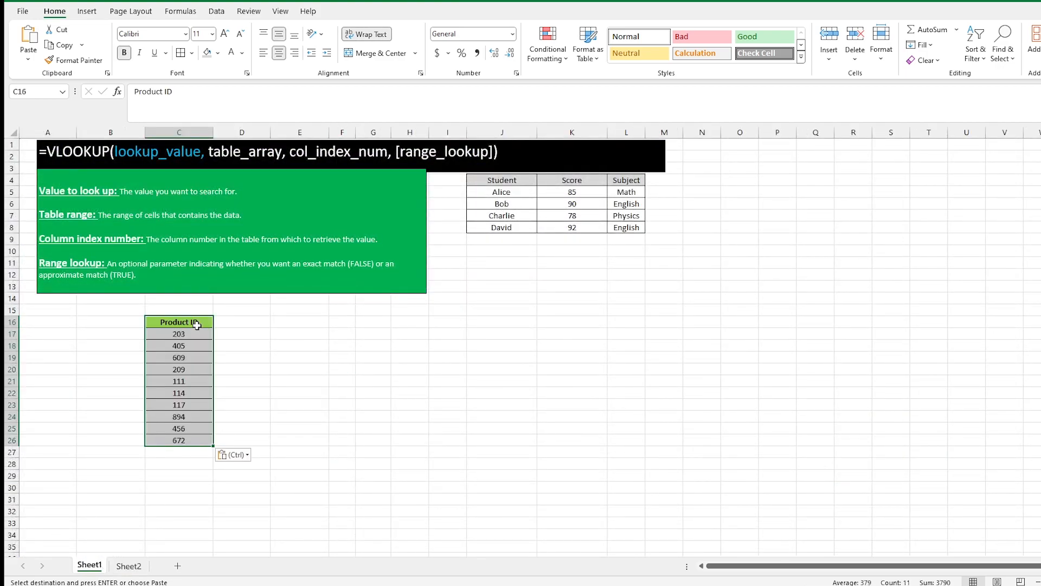
pyautogui.click(249, 380)
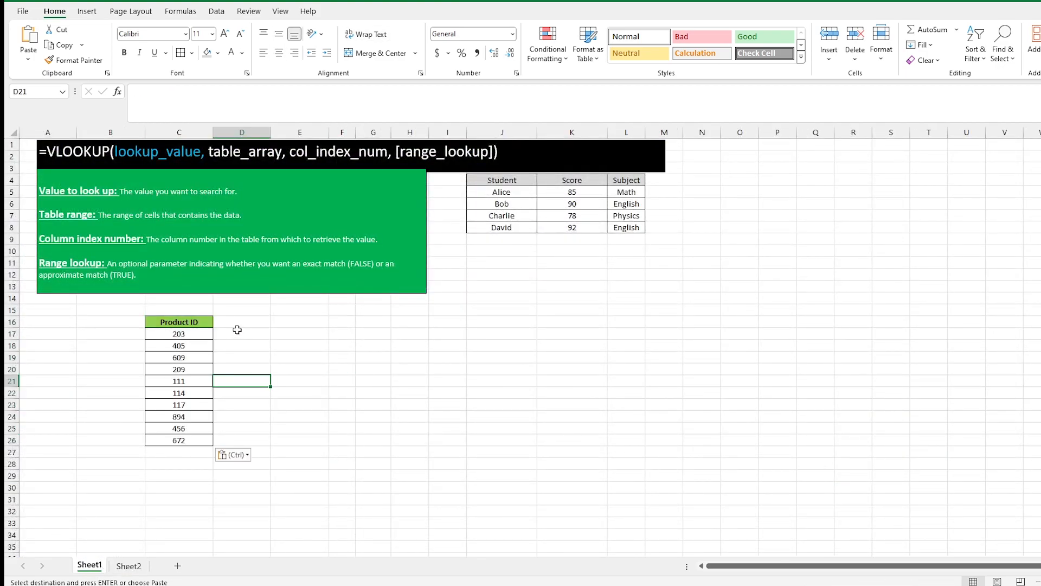
# Copy the headers B1:J1, Product Name through Supplier, from Sheet2 to Sheet1 at D16 and widen column F to fit Highest Price
pyautogui.click(130, 566)
pyautogui.moveTo(96, 157); pyautogui.dragTo(553, 161)
pyautogui.hotkey('ctrl', 'c')
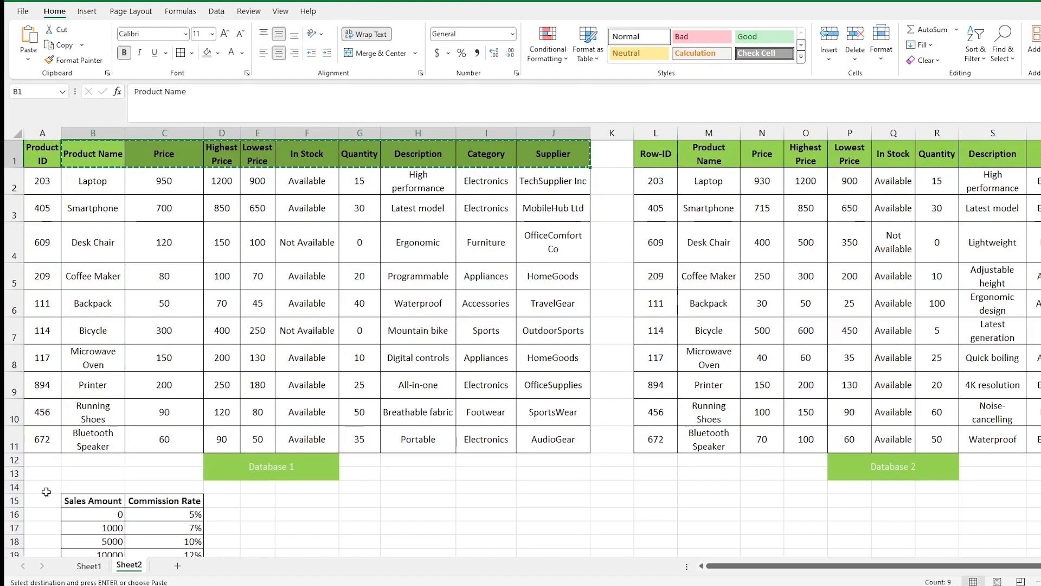
pyautogui.click(89, 566)
pyautogui.click(228, 320)
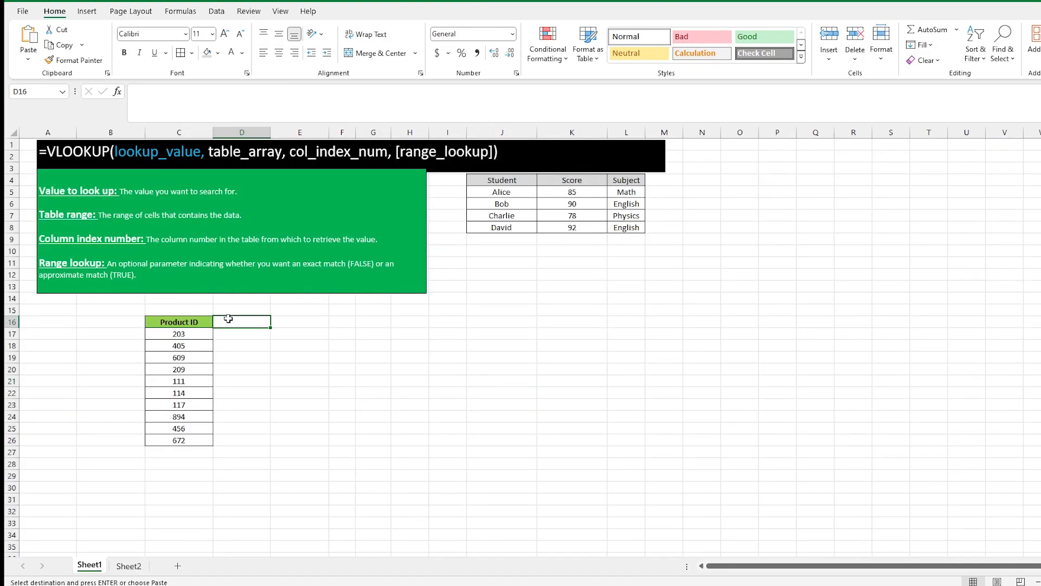
pyautogui.hotkey('ctrl', 'v')
pyautogui.click(410, 392)
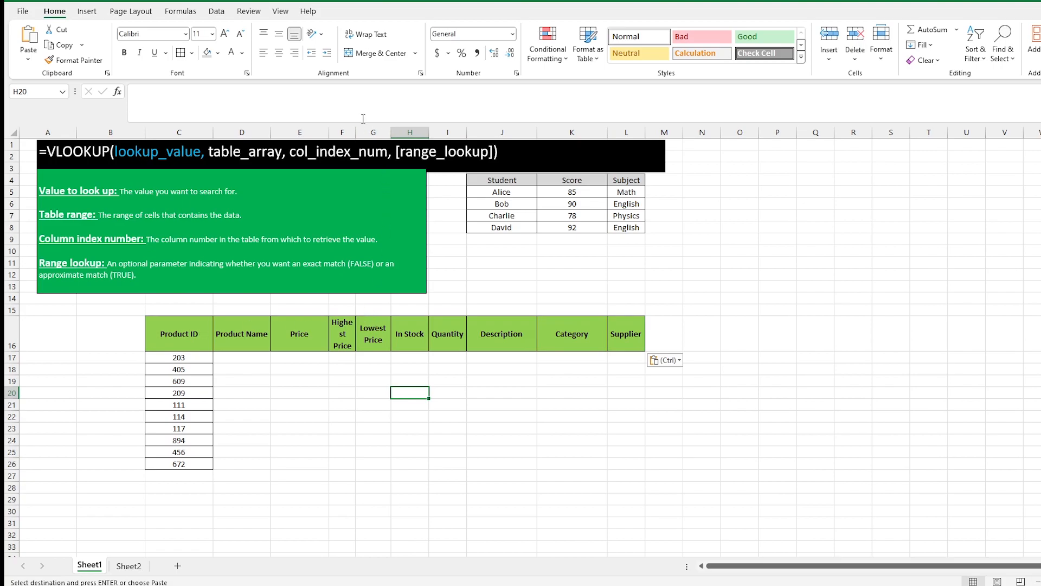
pyautogui.moveTo(357, 130); pyautogui.dragTo(383, 130)
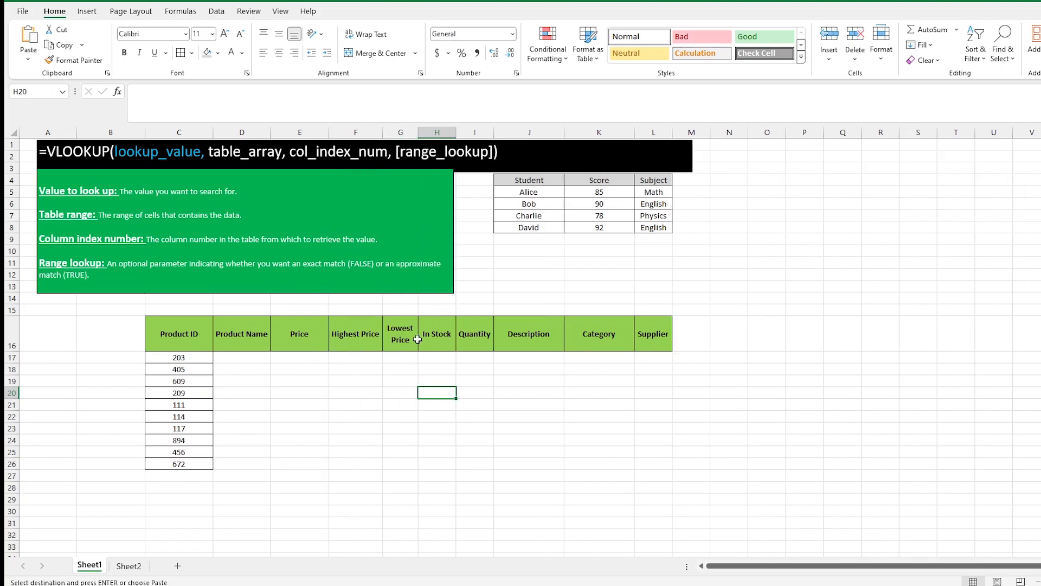
# Review the Product Name, Price, Highest Price, Supplier and Category headers, the empty Quantity cell I17 and the product ID in C17
pyautogui.click(235, 332)
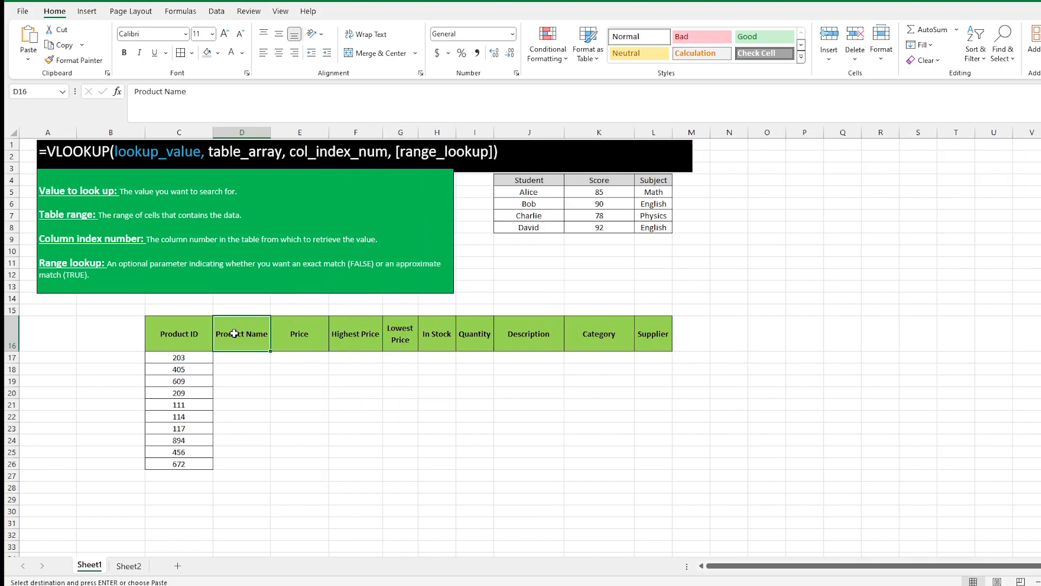
pyautogui.click(296, 336)
pyautogui.click(358, 344)
pyautogui.click(643, 339)
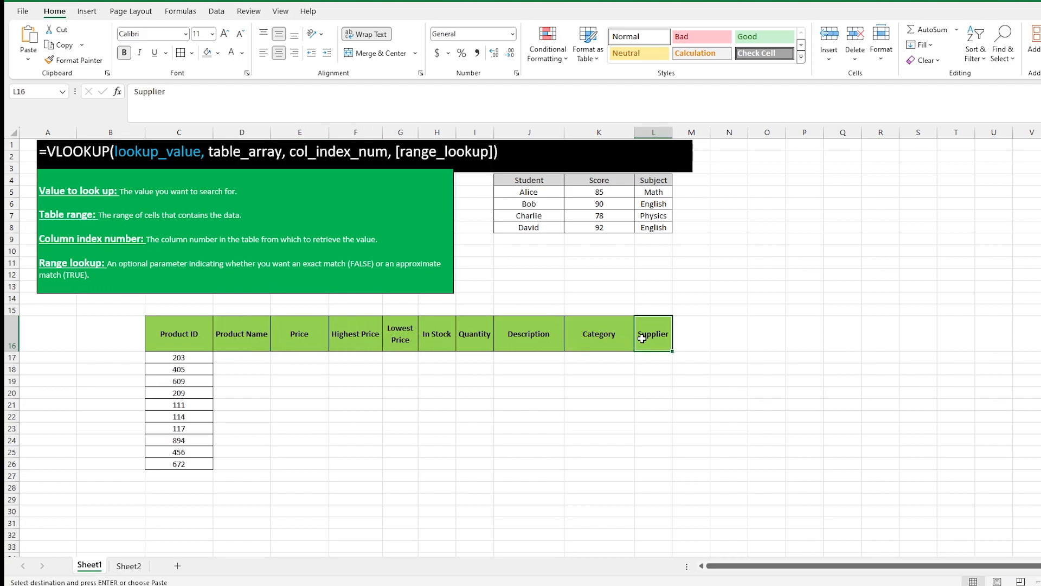
pyautogui.click(606, 332)
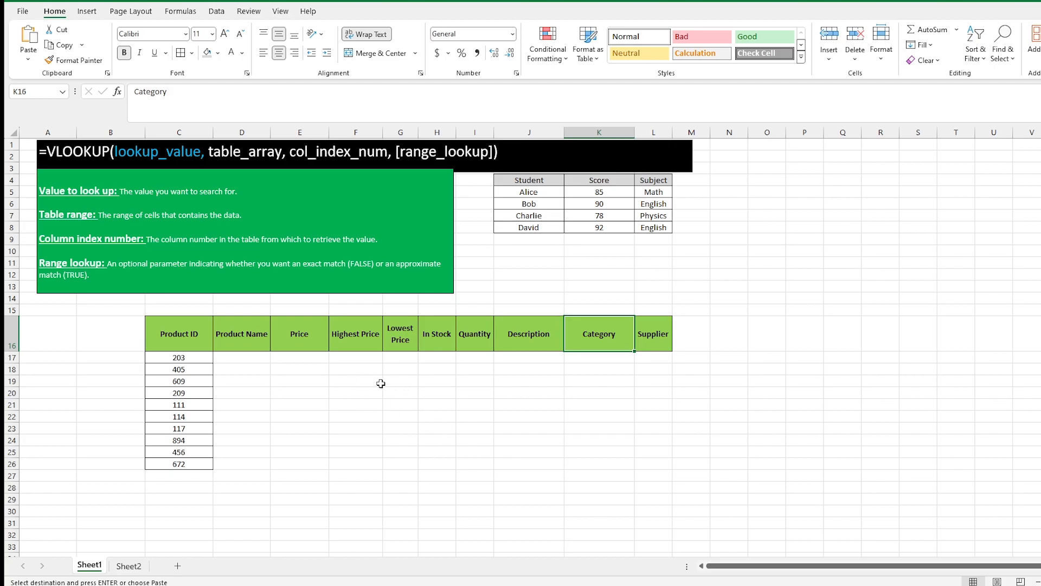
pyautogui.click(473, 358)
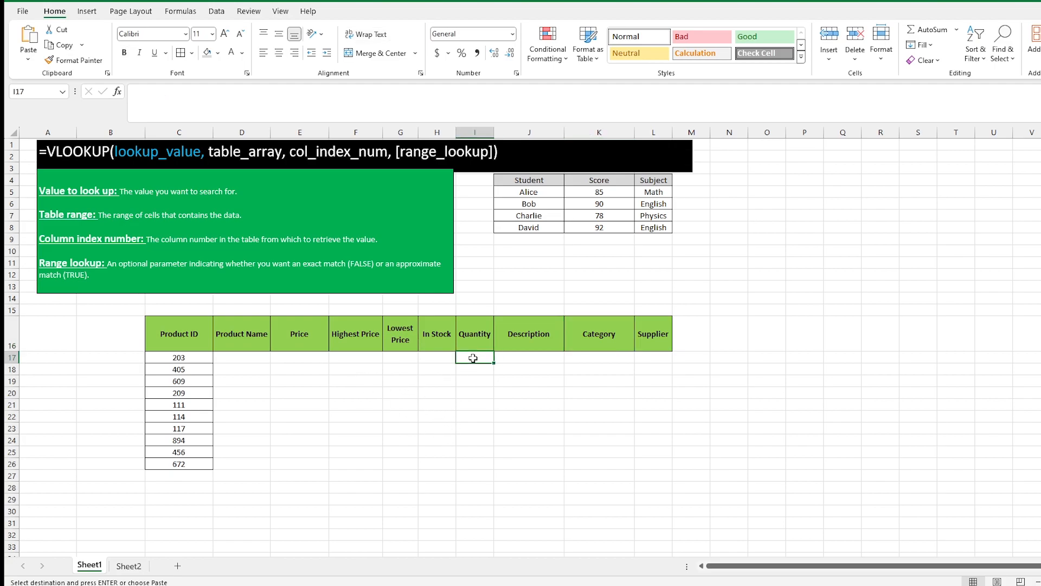
pyautogui.click(194, 358)
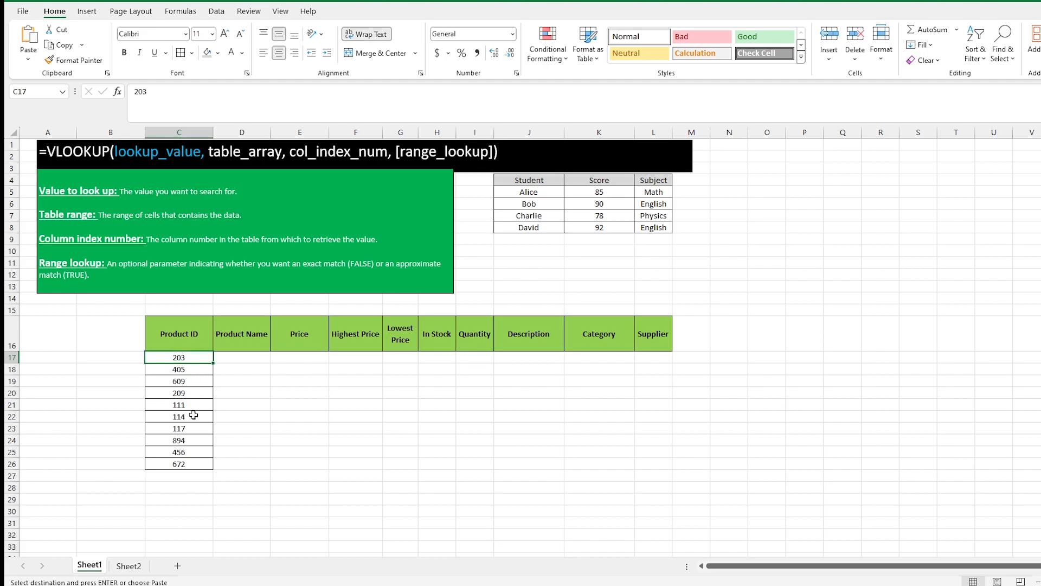
# Begin a VLOOKUP formula in I20 that uses the product ID in C20 as the lookup value for the quantity
pyautogui.click(482, 394)
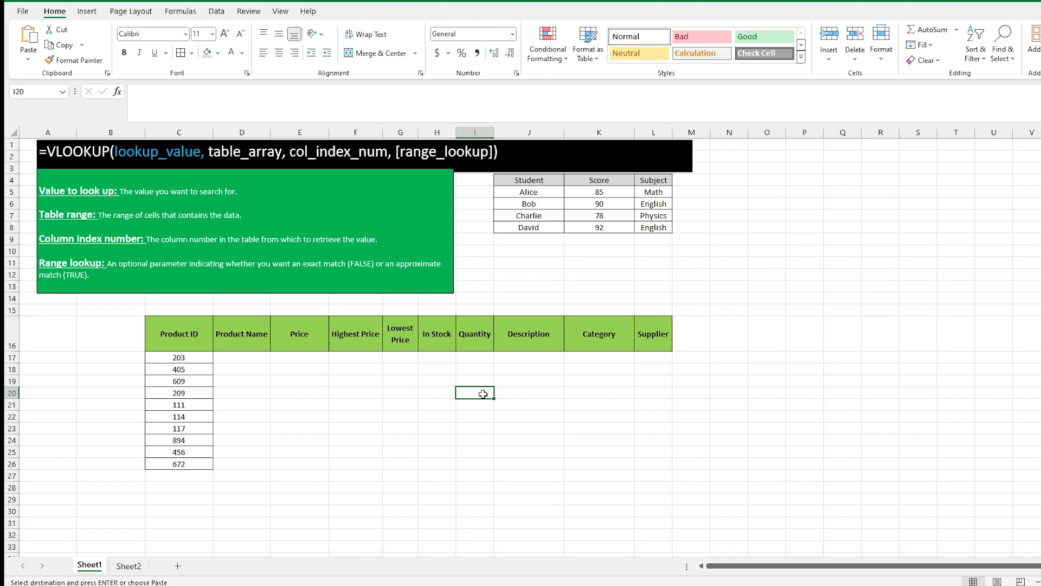
pyautogui.write('=')
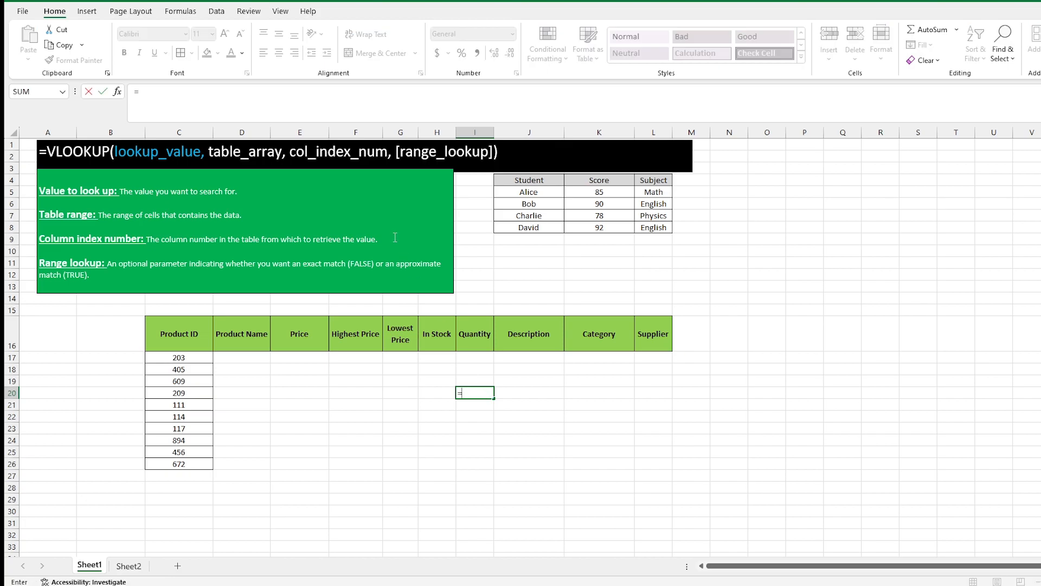
pyautogui.click(311, 95)
pyautogui.write('vl')
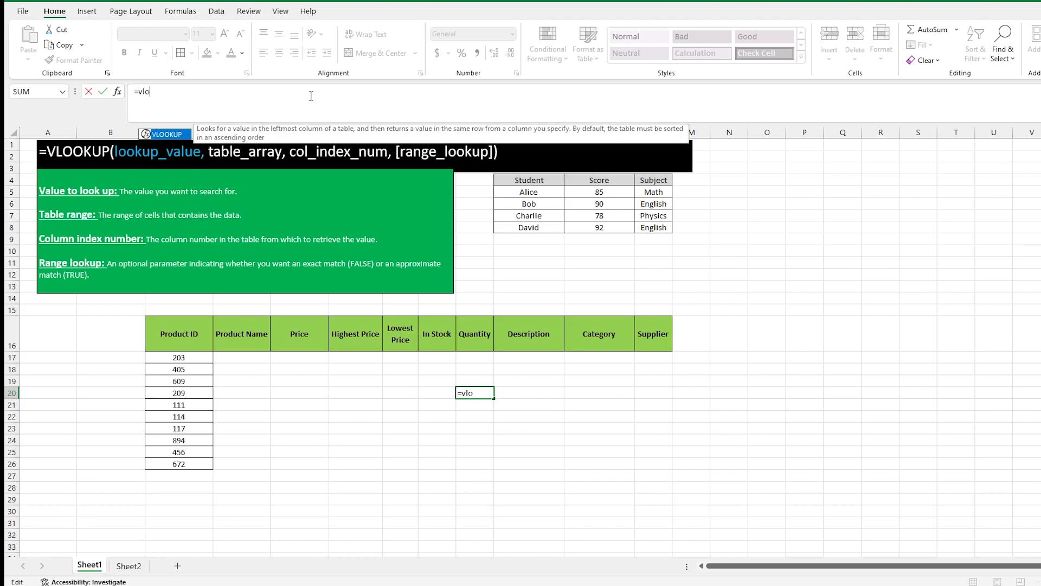
pyautogui.write('o')
pyautogui.press('Tab')
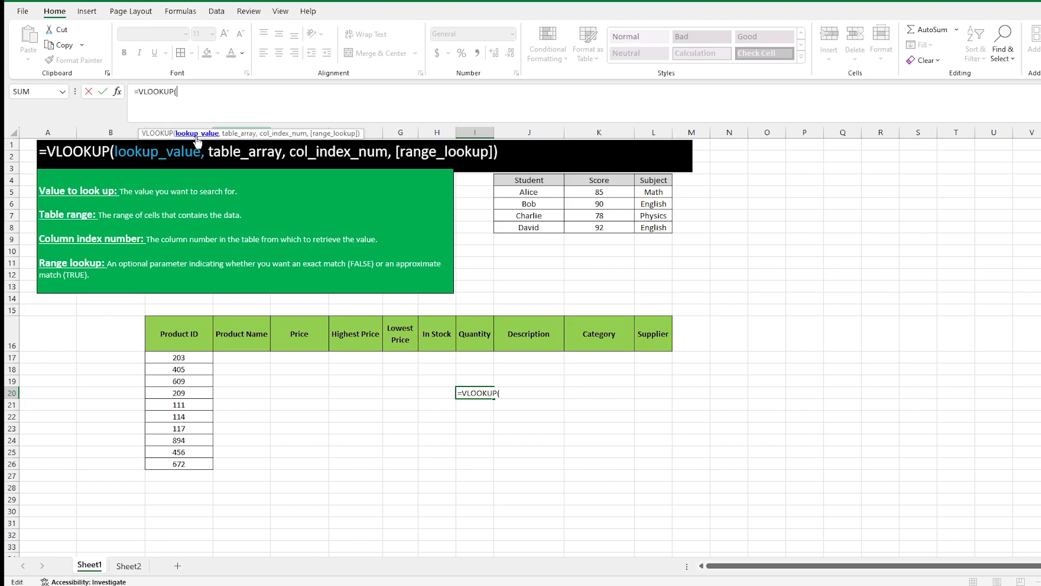
pyautogui.click(197, 393)
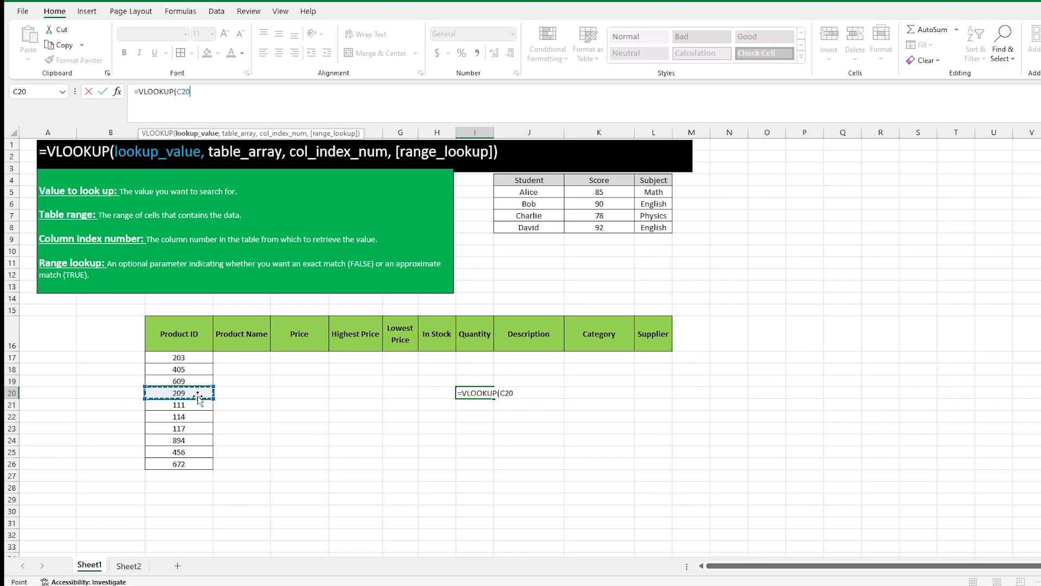
pyautogui.write(',')
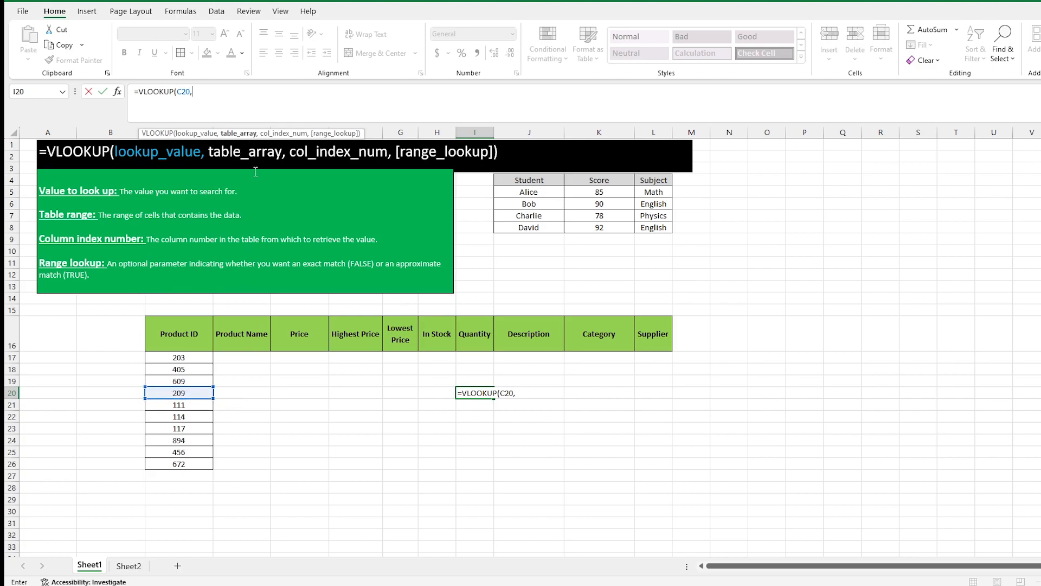
pyautogui.click(129, 566)
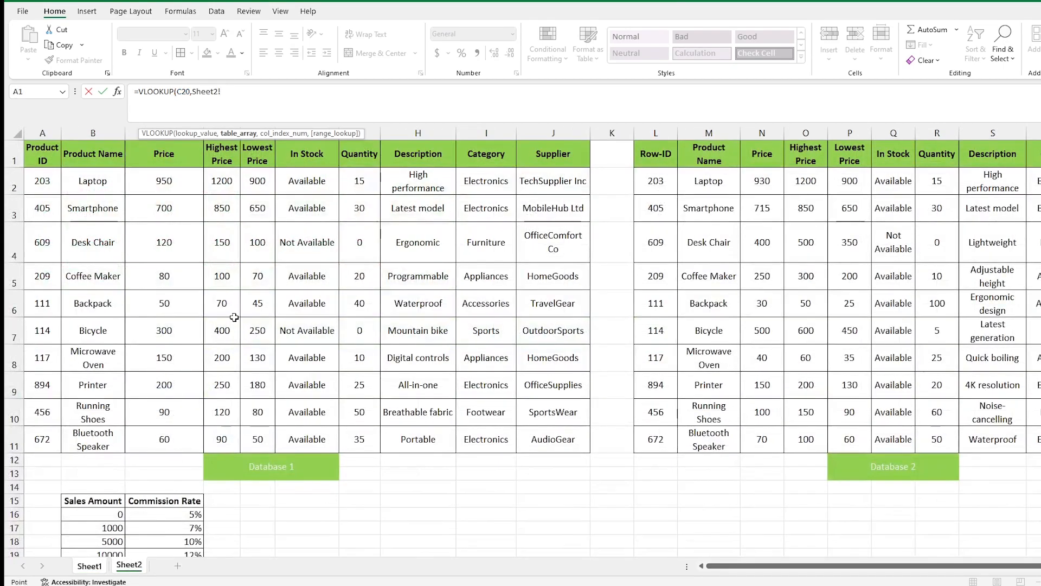
pyautogui.moveTo(42, 154); pyautogui.dragTo(549, 439)
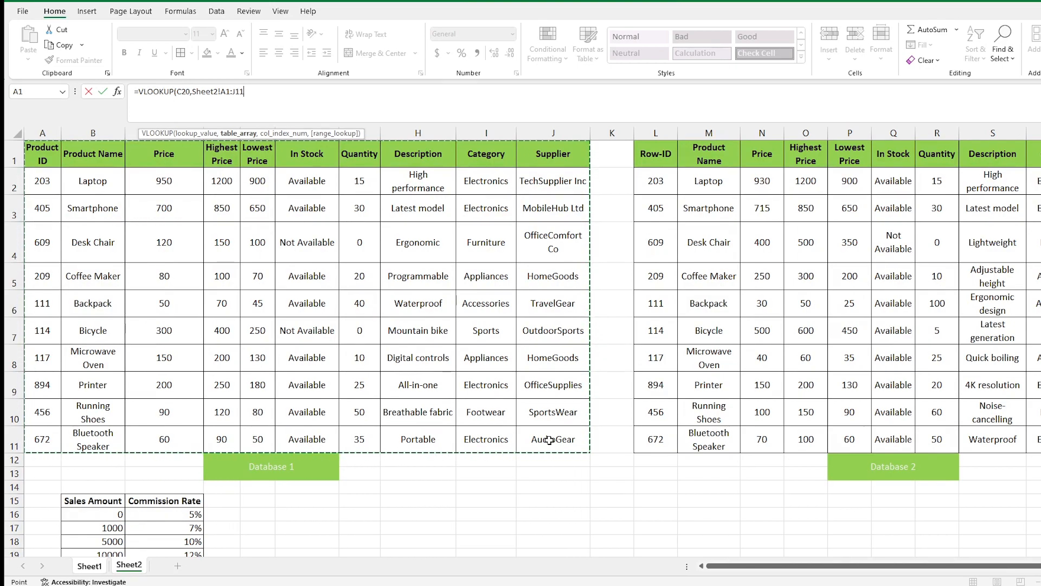
pyautogui.press('Escape')
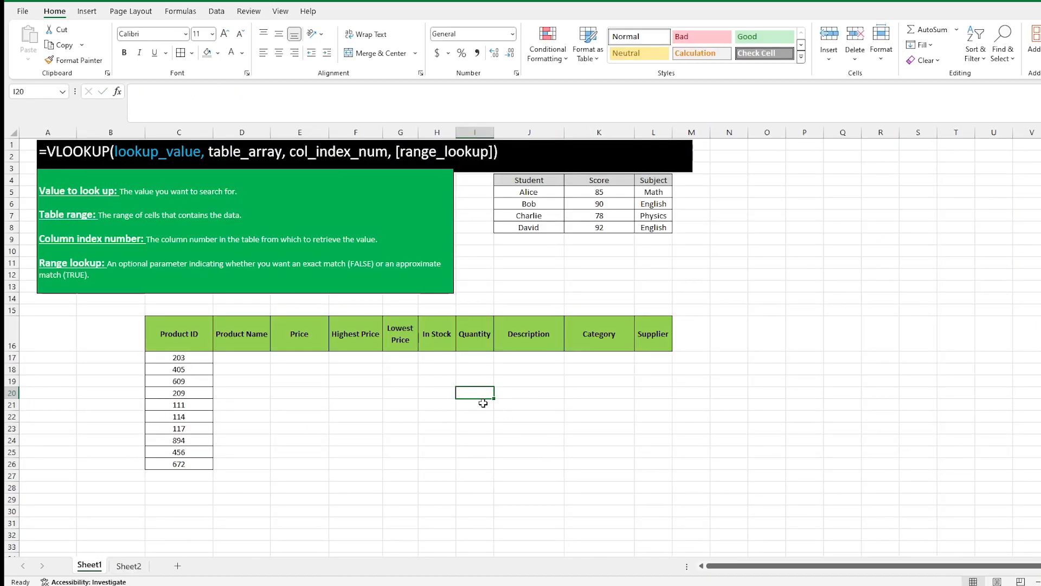
# Review the product ID in C20, the In Stock and Quantity headers, and the empty Quantity cells I20 to I22
pyautogui.click(186, 394)
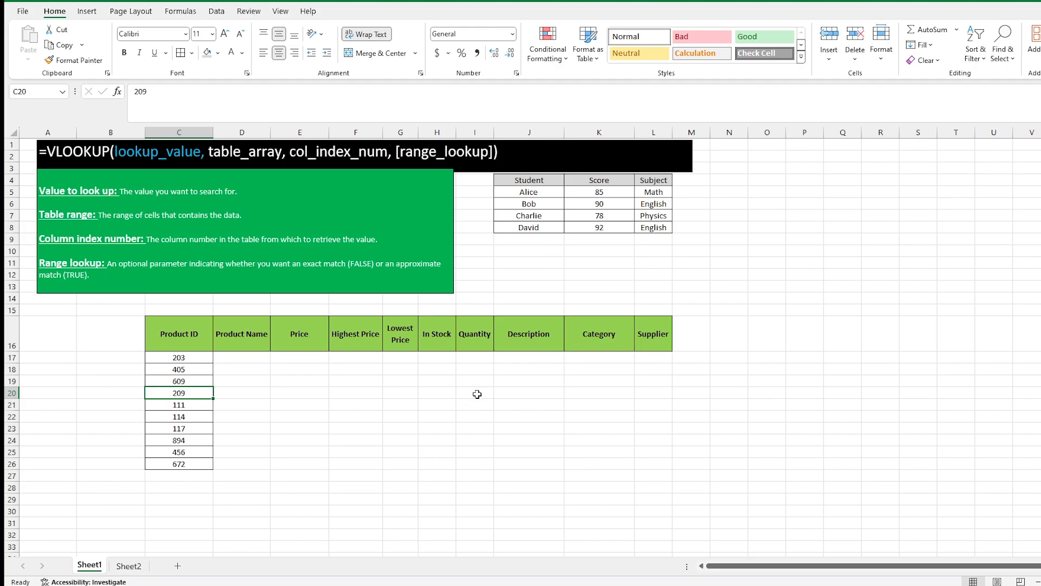
pyautogui.click(436, 337)
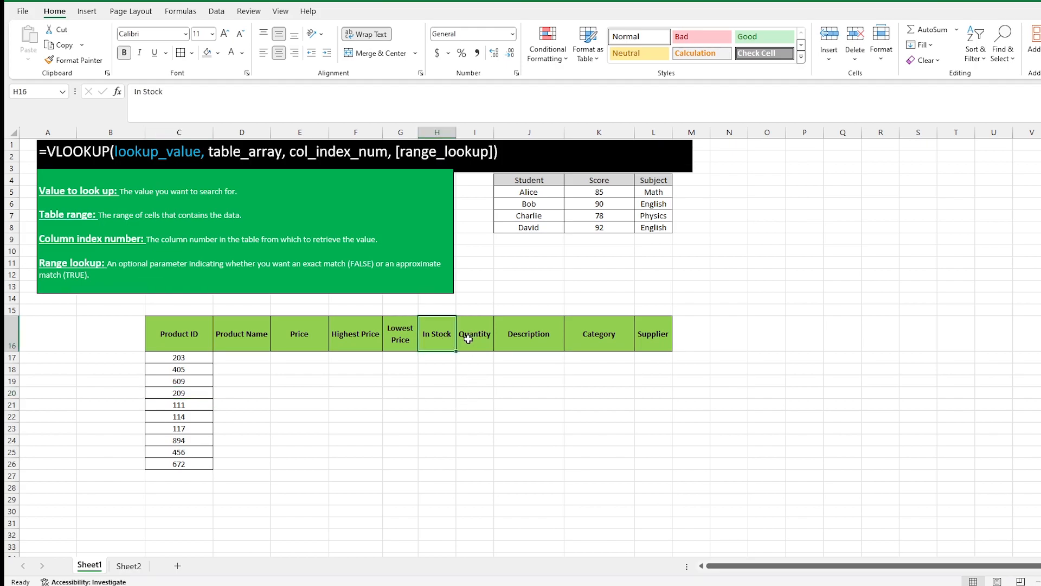
pyautogui.click(474, 335)
pyautogui.click(477, 393)
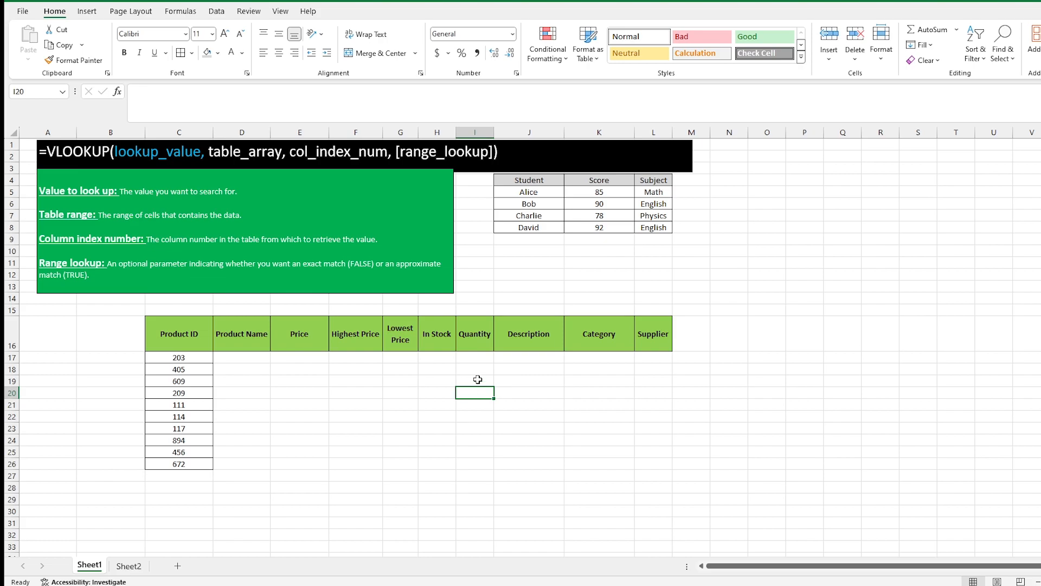
pyautogui.click(477, 406)
pyautogui.click(476, 418)
pyautogui.click(472, 394)
pyautogui.click(427, 391)
# Start a VLOOKUP formula in the Quantity cell I20 with the product ID in C20 as the lookup value
pyautogui.click(470, 394)
pyautogui.click(372, 109)
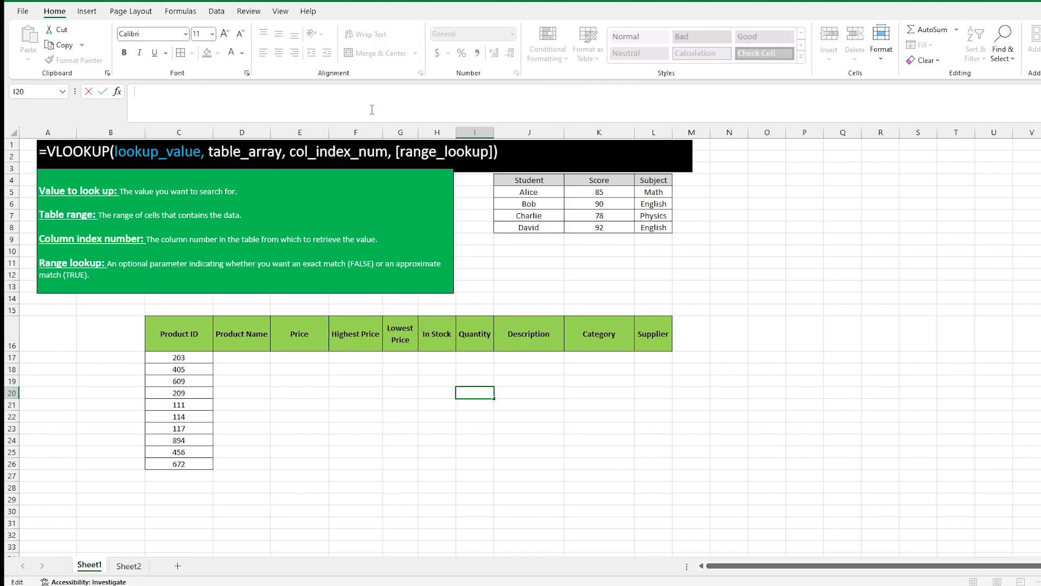
pyautogui.write('=VLOOKUP(')
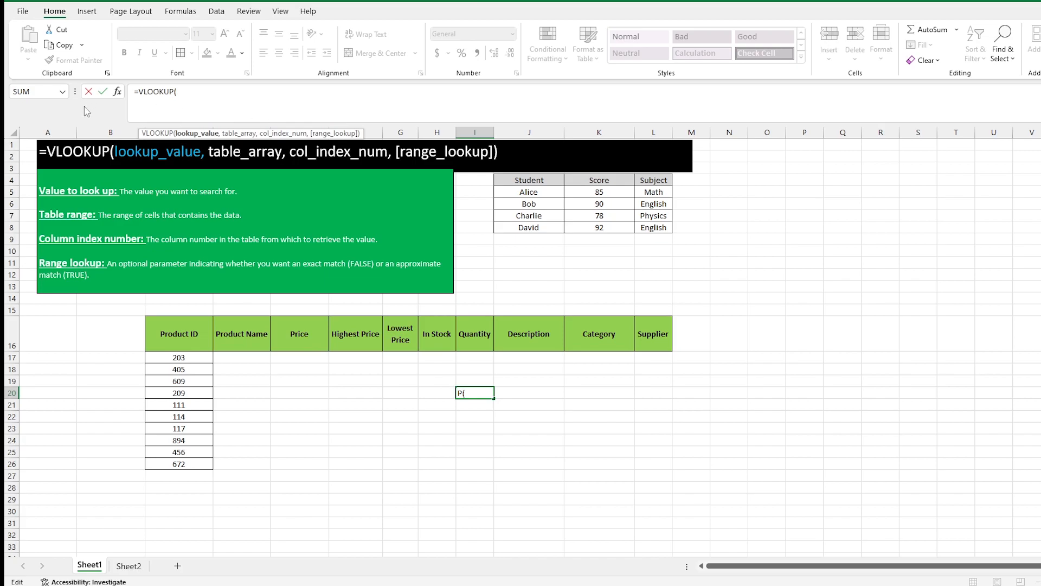
pyautogui.click(197, 393)
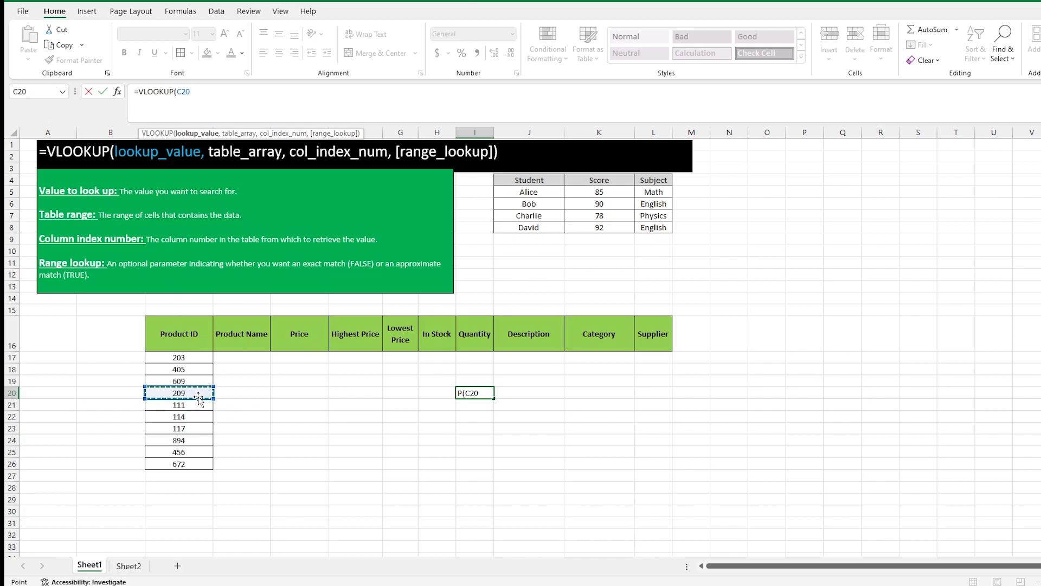
pyautogui.write(',')
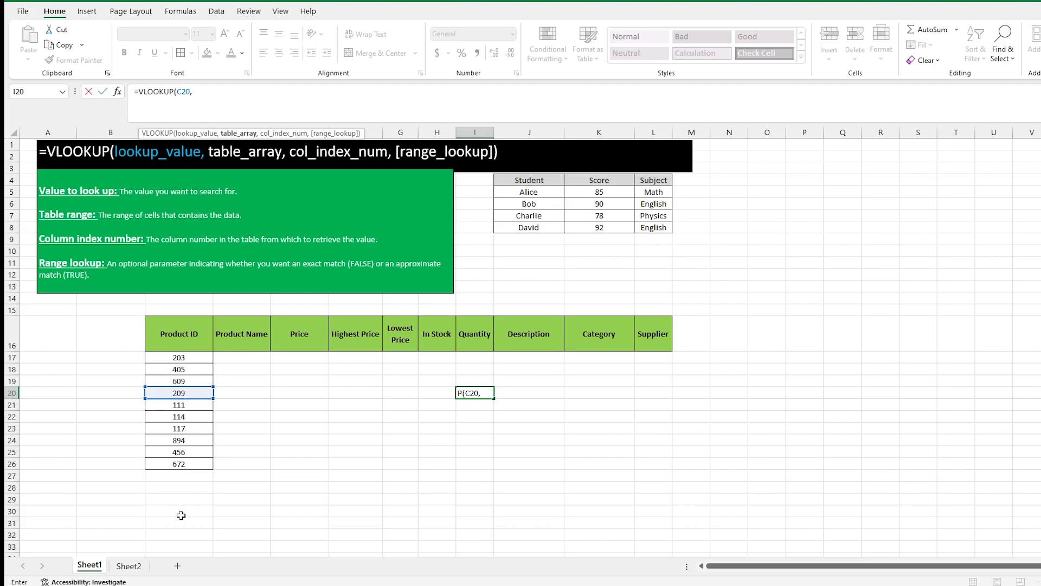
# Add the Database 1 range Sheet2!A1:J11 as the table array and 7 as the column index number
pyautogui.click(129, 565)
pyautogui.click(43, 160)
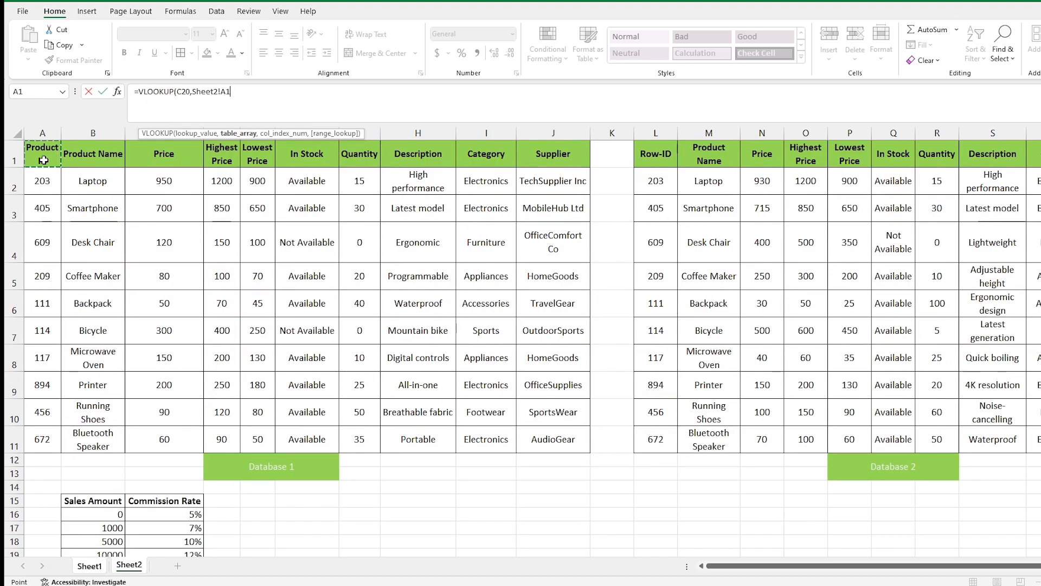
pyautogui.hotkey('ctrl', 'shift', 'Down')
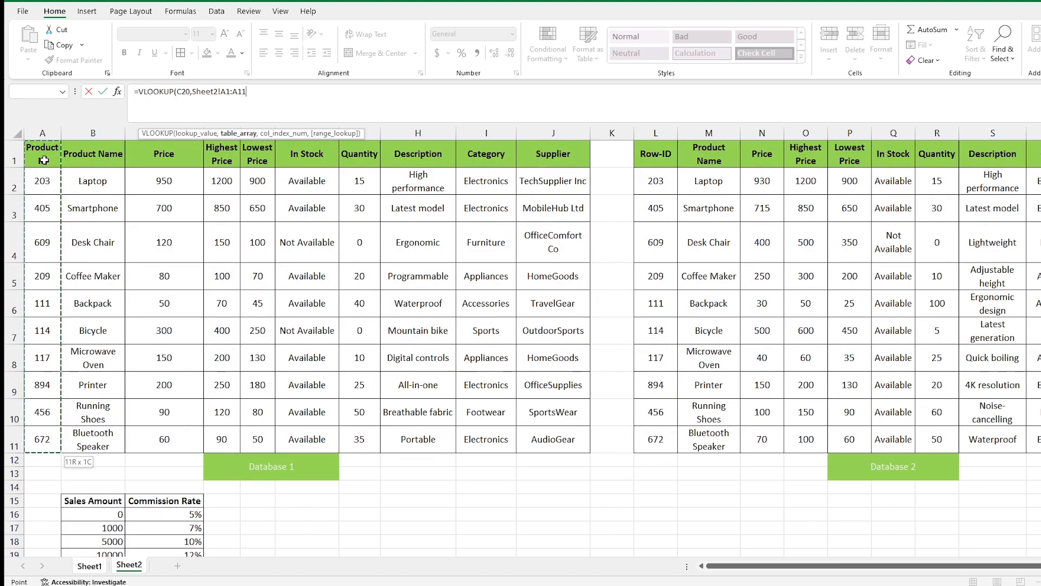
pyautogui.hotkey('ctrl', 'shift', 'Right')
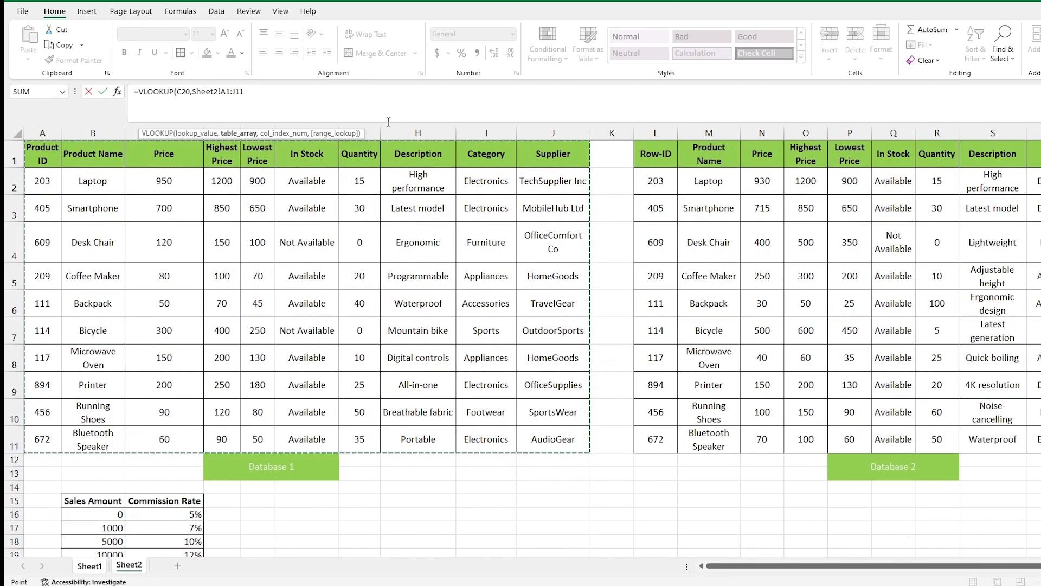
pyautogui.write(',')
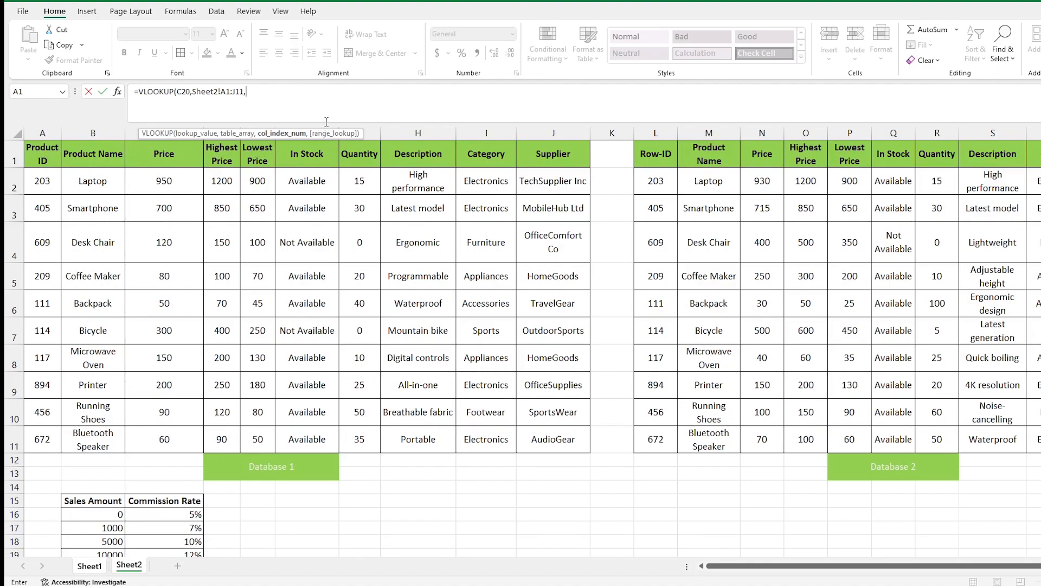
pyautogui.write('7')
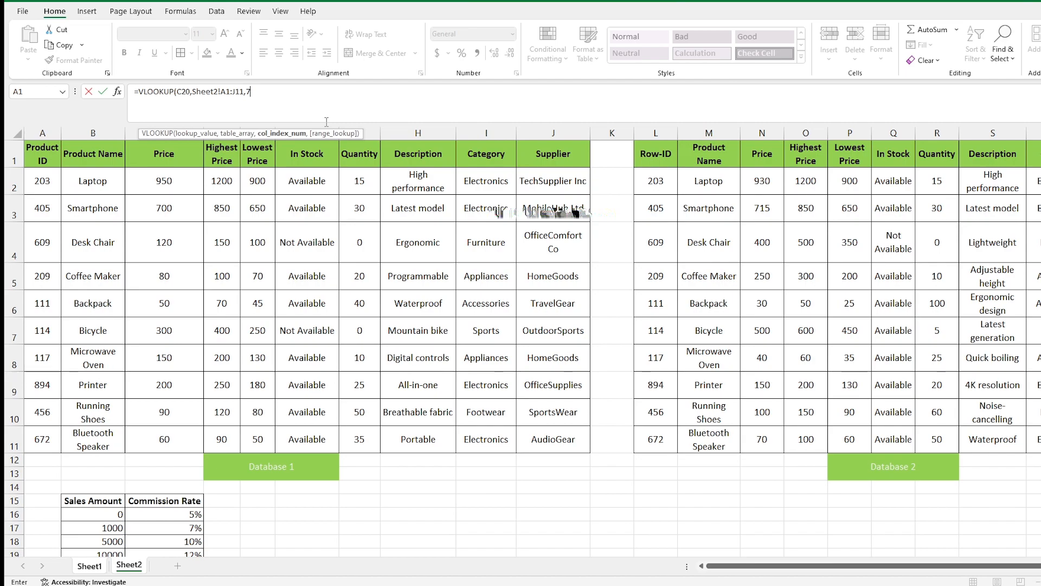
# Check the Backpack and Bicycle quantities in Database 1 on Sheet2 against the Quantity lookups on Sheet1
pyautogui.click(360, 307)
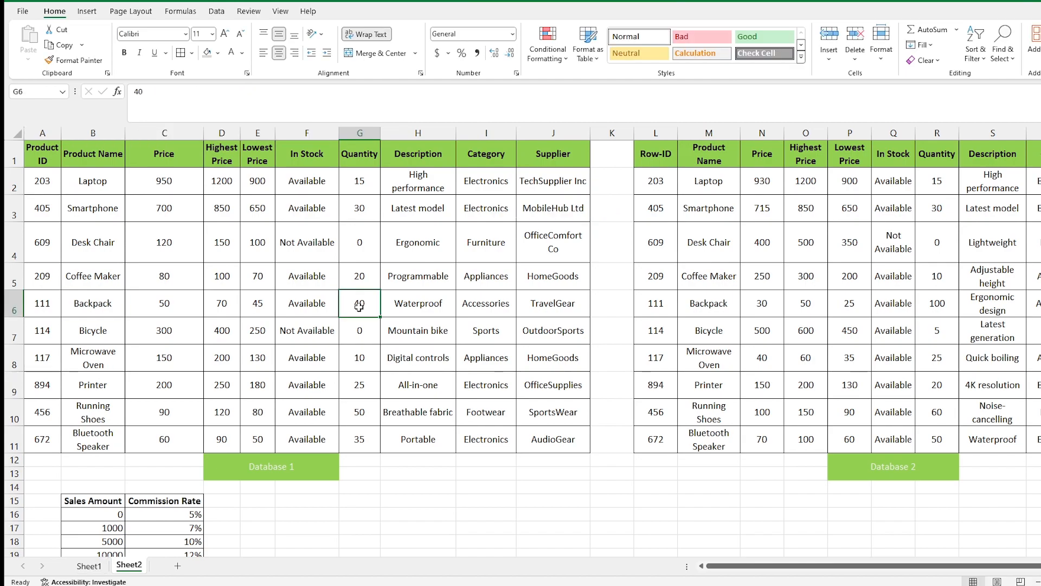
pyautogui.click(48, 339)
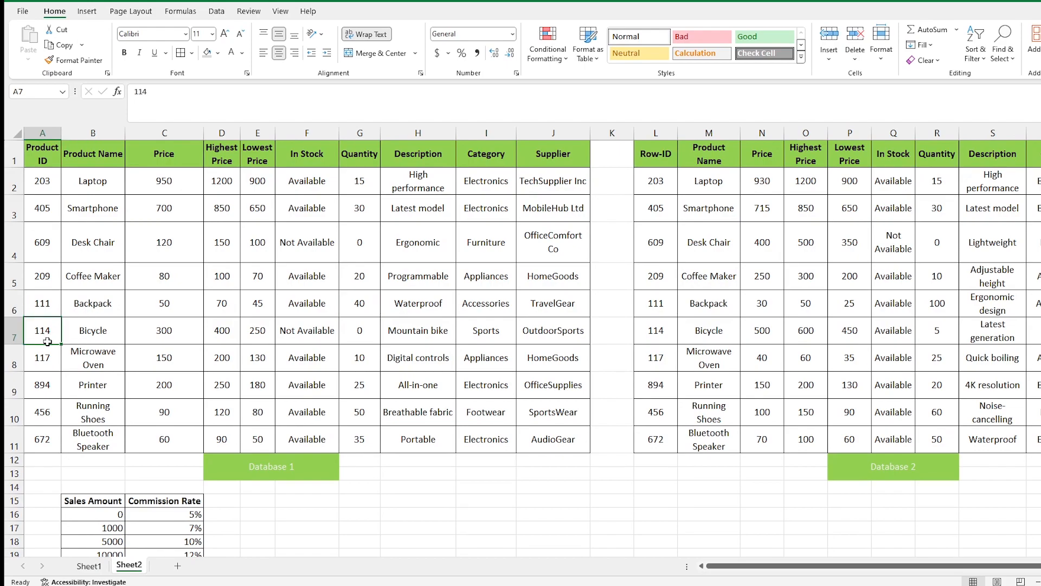
pyautogui.click(355, 334)
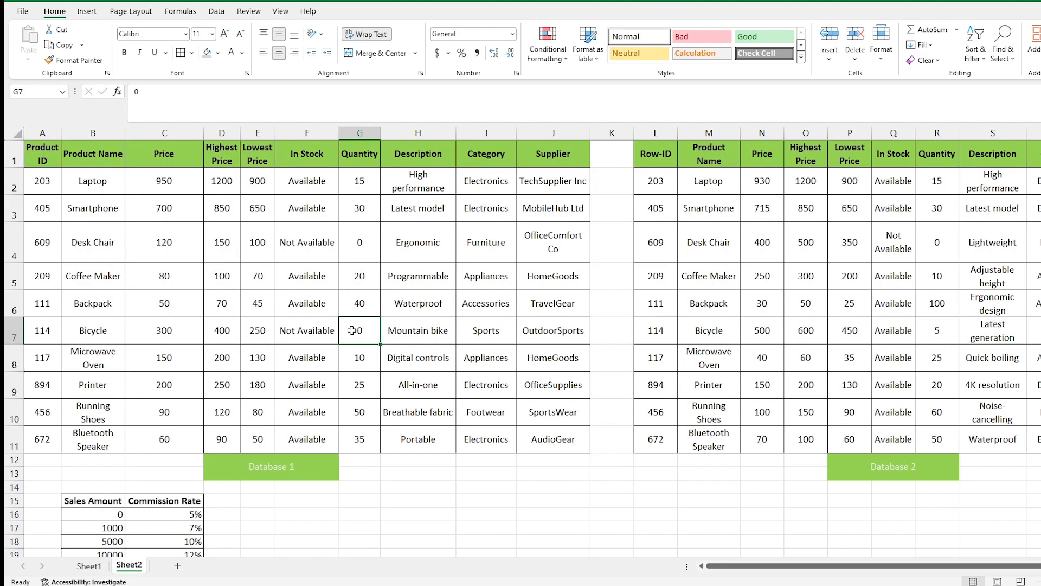
pyautogui.press('Right')
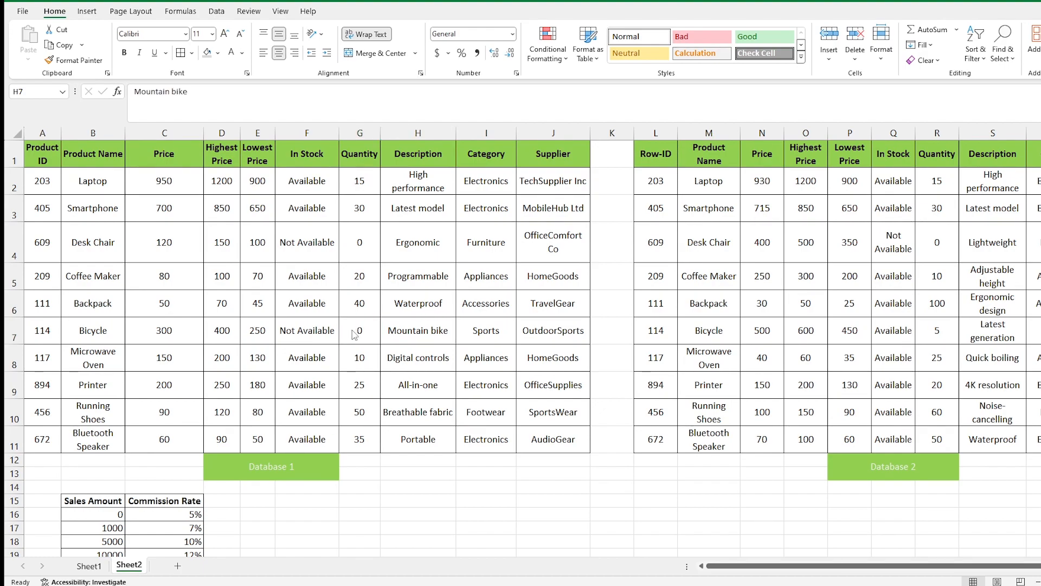
pyautogui.click(91, 566)
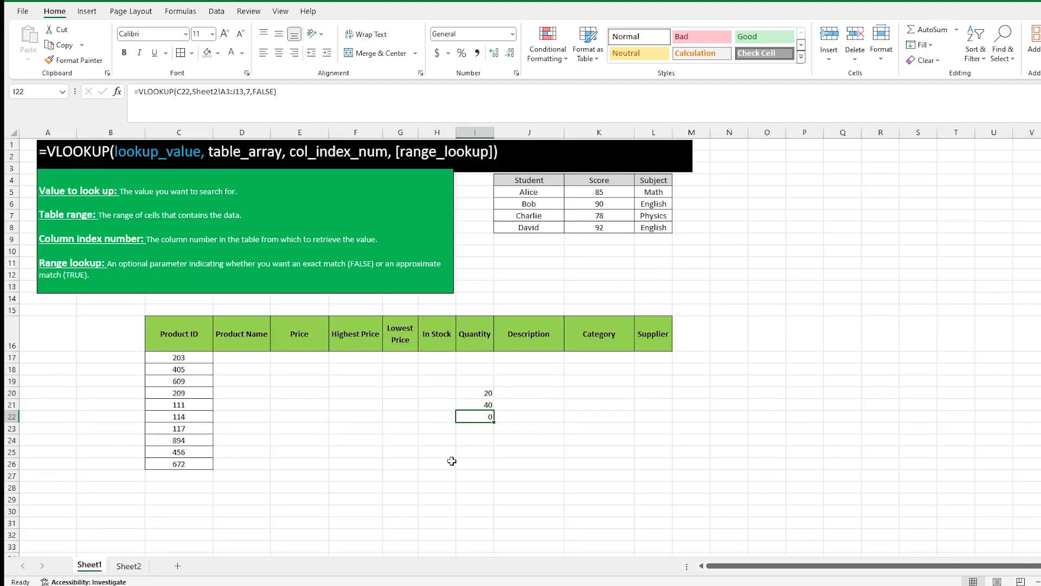
pyautogui.click(469, 394)
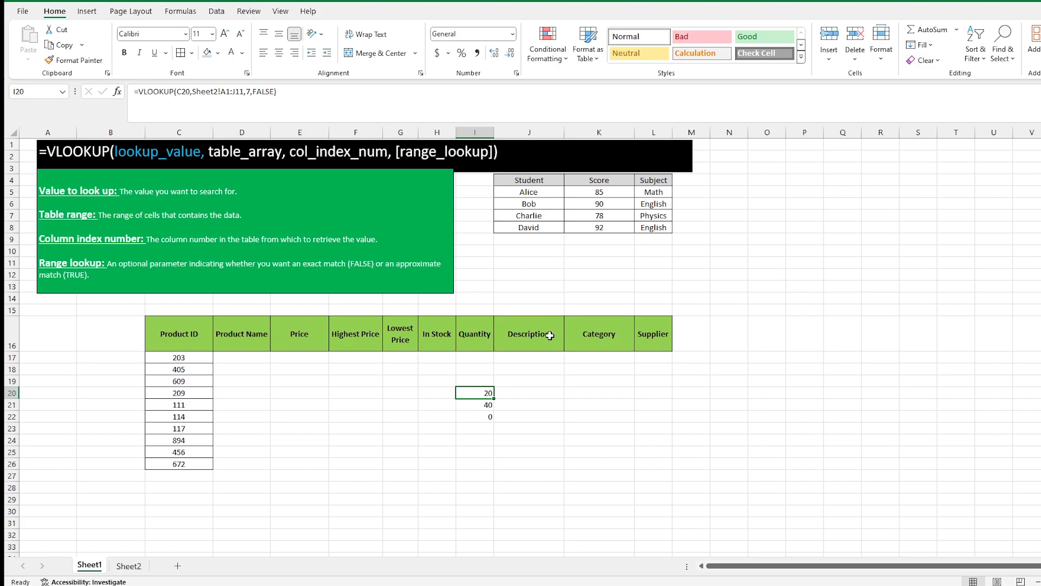
pyautogui.click(236, 393)
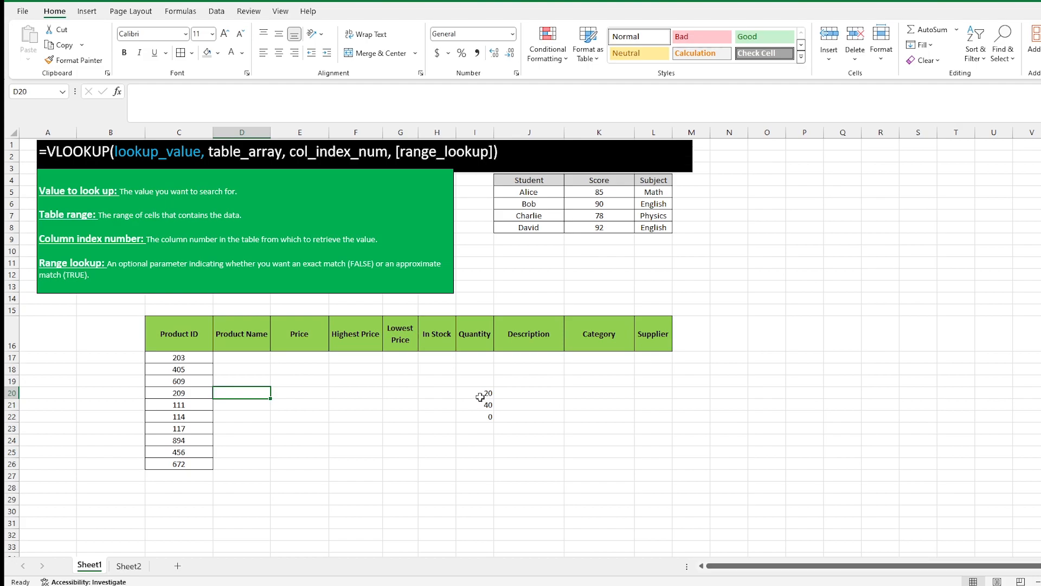
# Copy the VLOOKUP formula from I20 into the Product Name cell D20
pyautogui.click(480, 395)
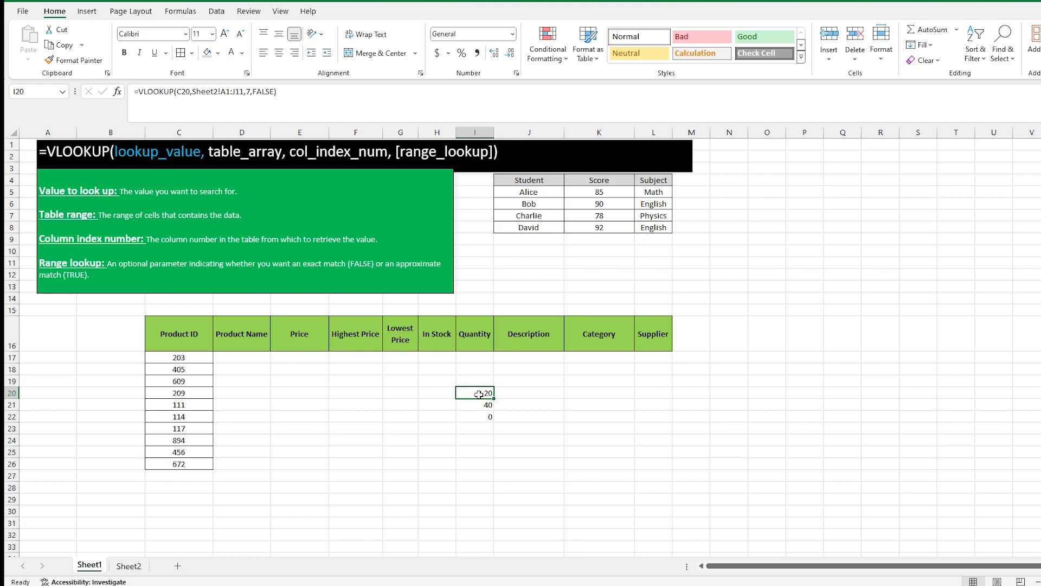
pyautogui.hotkey('ctrl', 'c')
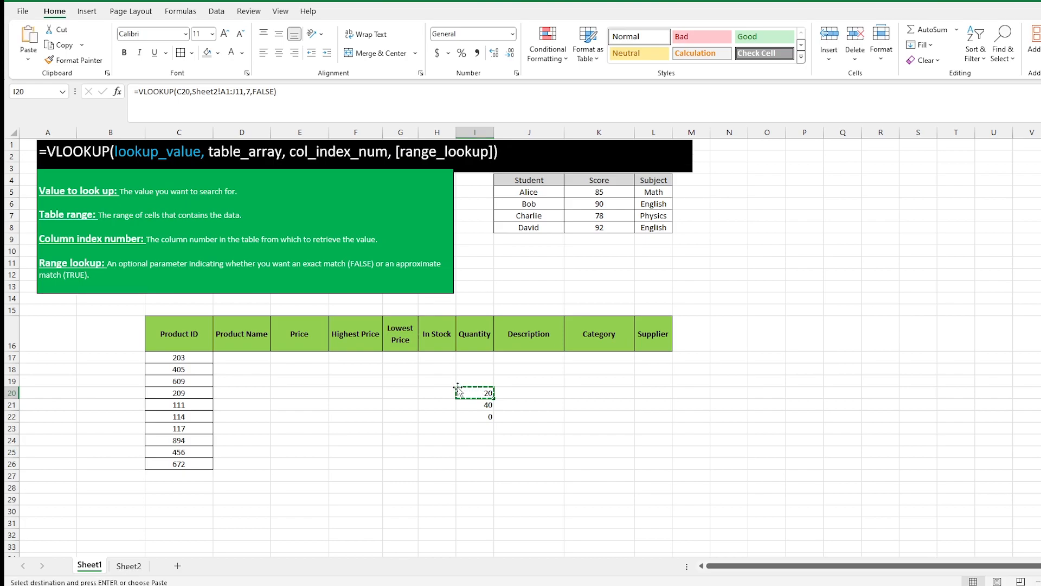
pyautogui.click(246, 391)
pyautogui.hotkey('ctrl', 'v')
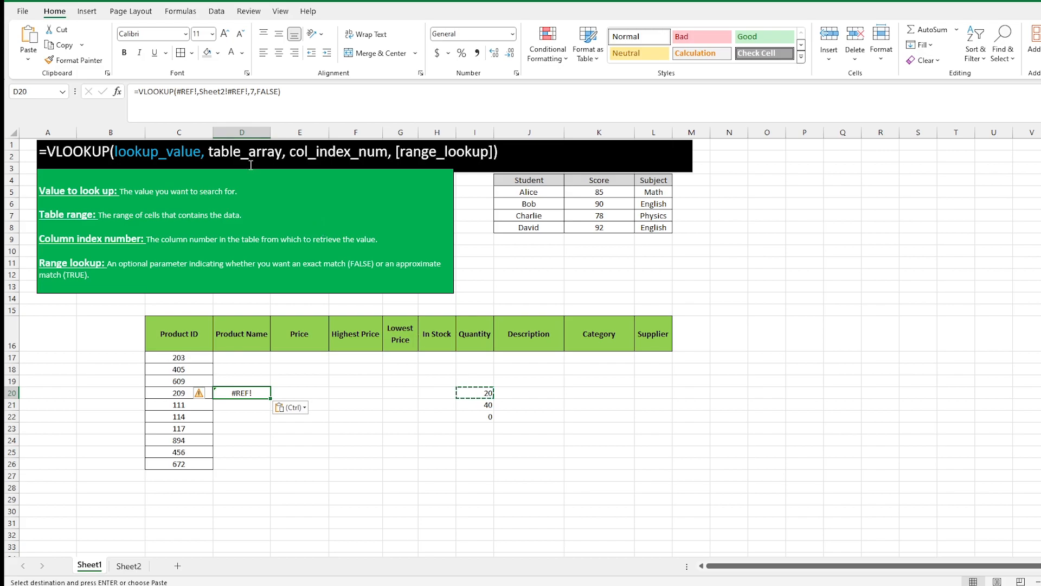
# Replace the broken lookup value in D20's formula with C20
pyautogui.click(199, 93)
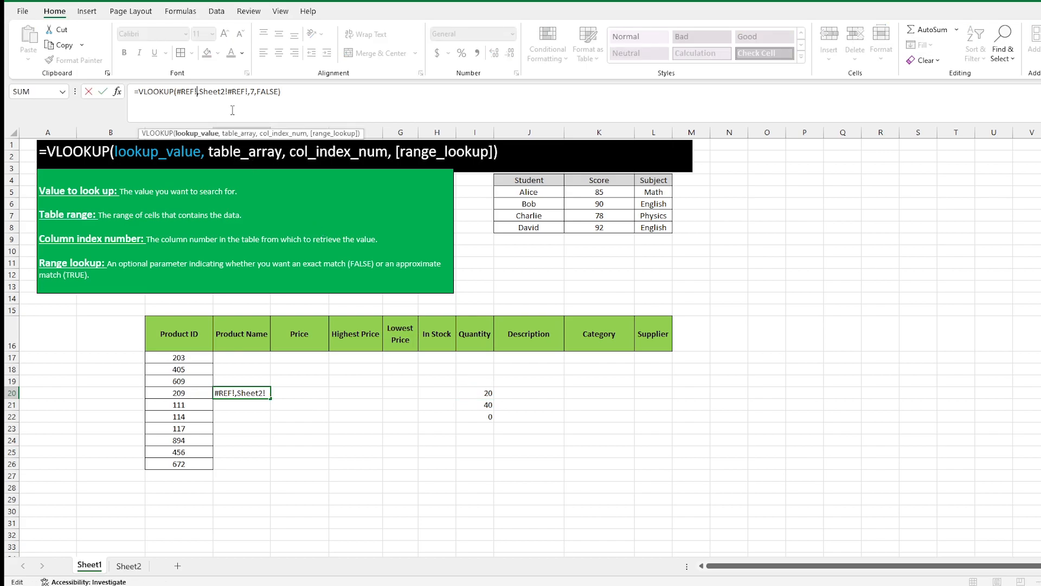
pyautogui.press('BackSpace')
pyautogui.press('BackSpace')
pyautogui.press('BackSpace')
pyautogui.press('BackSpace')
pyautogui.press('BackSpace')
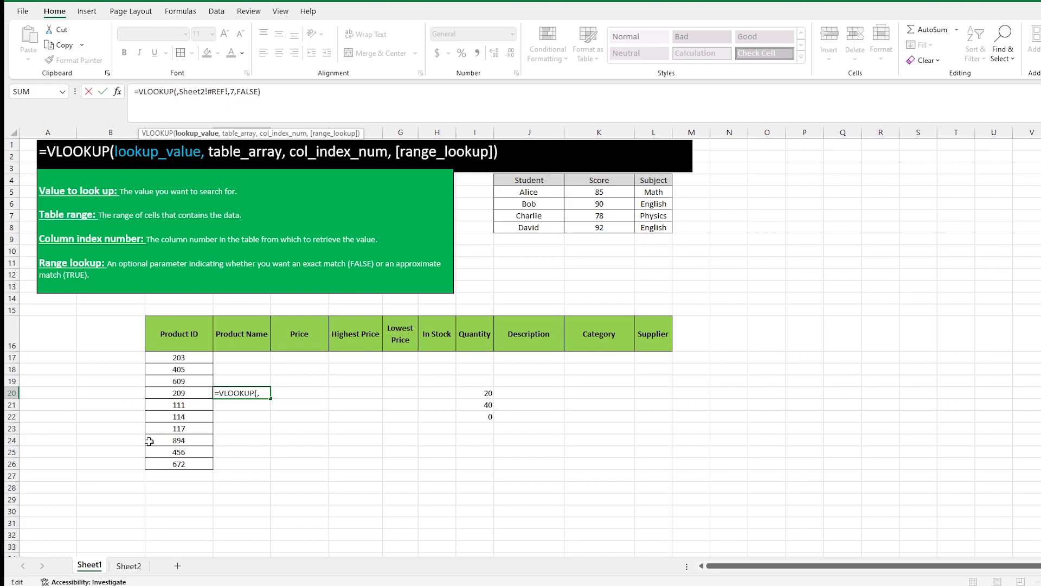
pyautogui.click(187, 393)
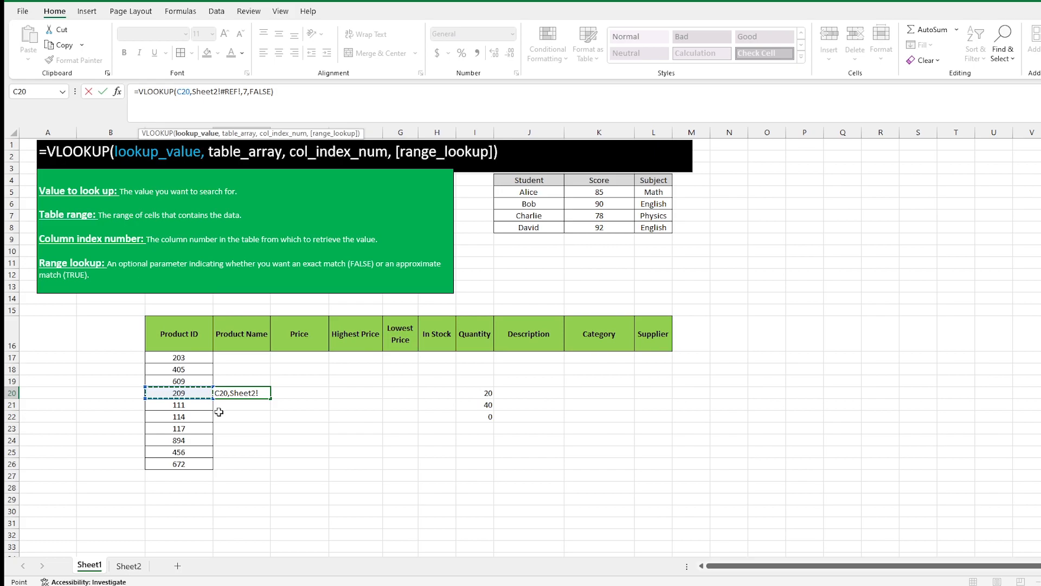
# Remove the broken #REF! reference from the table array in D20's formula
pyautogui.click(239, 92)
pyautogui.press('BackSpace')
pyautogui.press('BackSpace')
pyautogui.press('BackSpace')
pyautogui.press('BackSpace')
pyautogui.press('BackSpace')
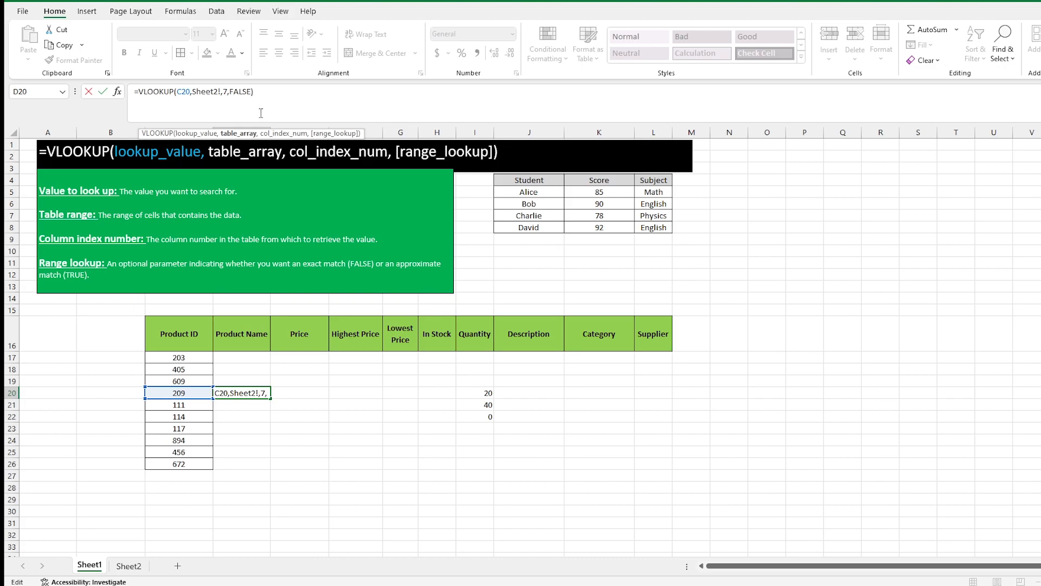
# Try to enter D20's formula with the column index number set to 2, and discard the edit
pyautogui.click(228, 93)
pyautogui.press('BackSpace')
pyautogui.write('2')
pyautogui.press('Return')
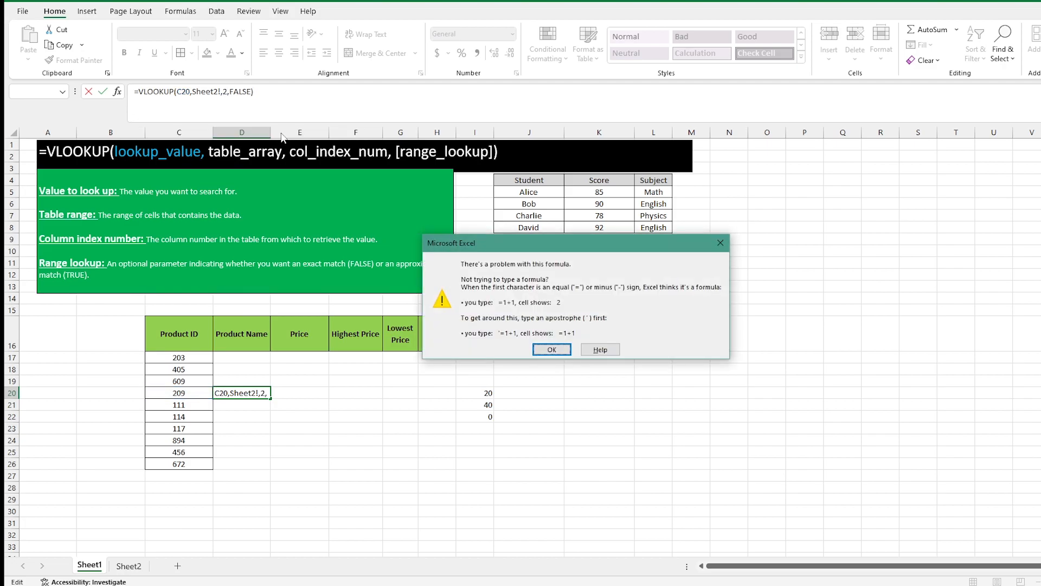
pyautogui.press('Return')
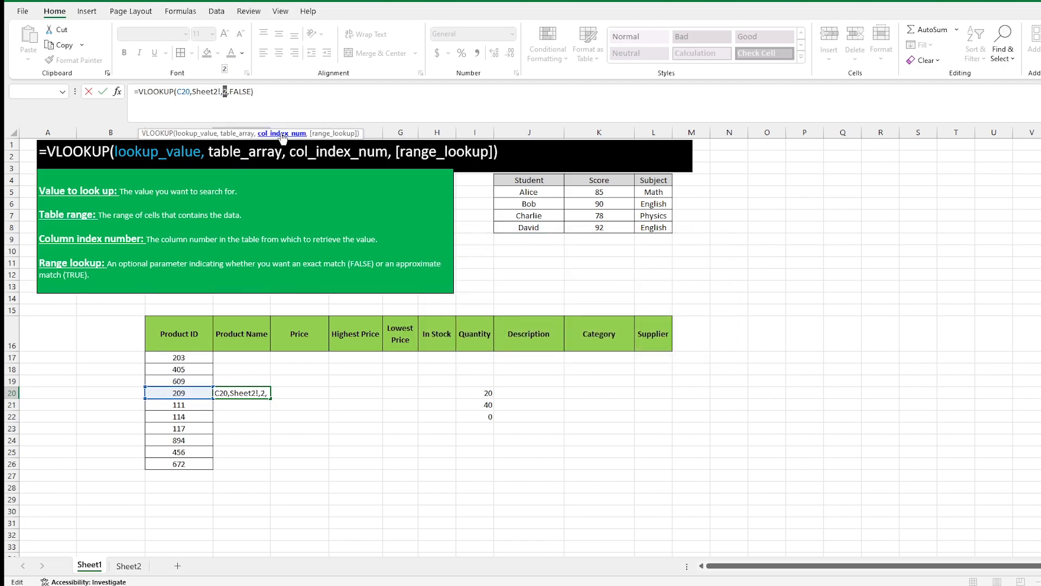
pyautogui.press('Escape')
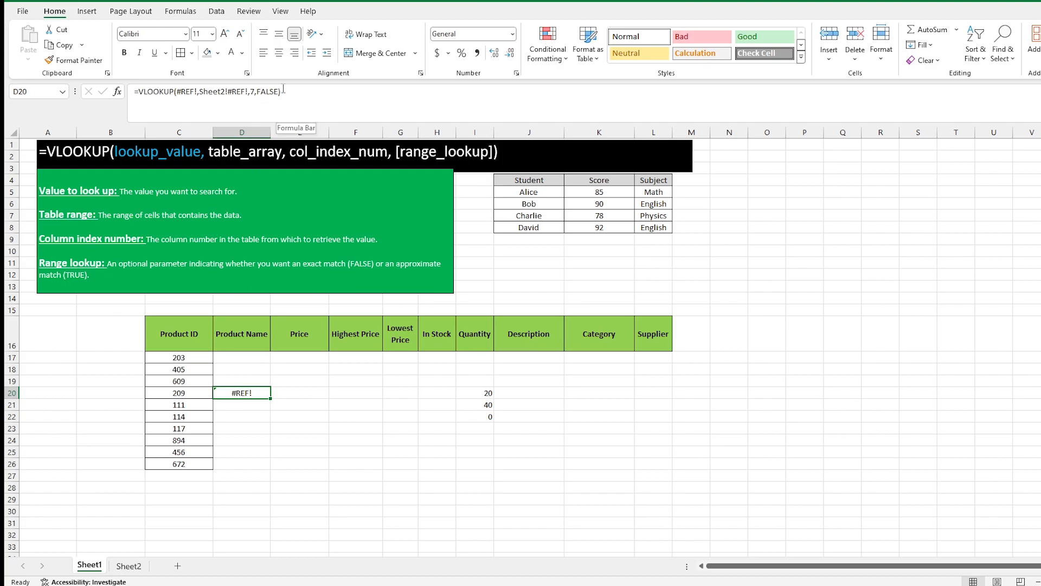
# Clear the arguments of D20's VLOOKUP formula and set C20 as its lookup value
pyautogui.moveTo(283, 91); pyautogui.dragTo(177, 99)
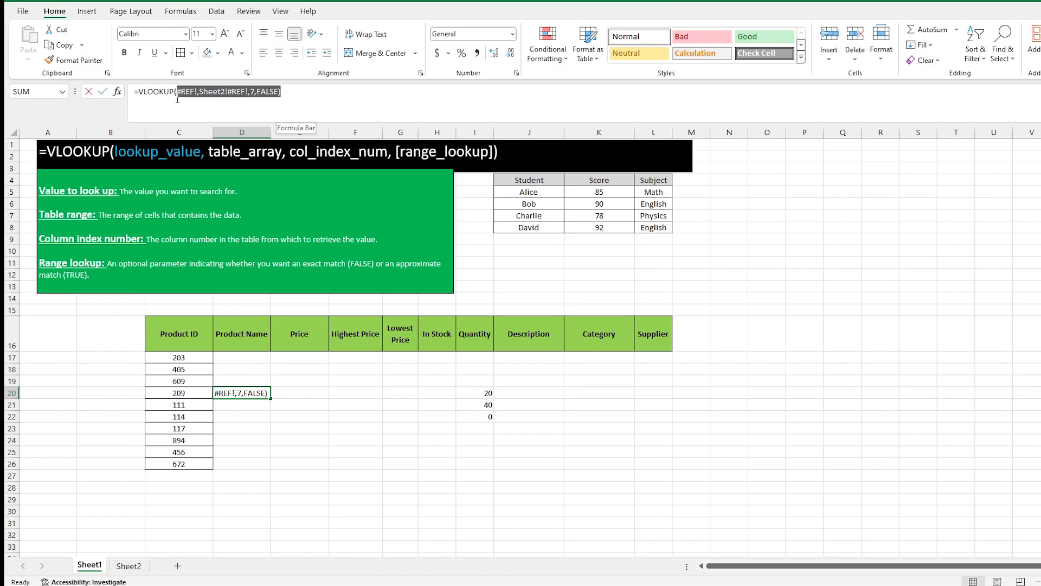
pyautogui.press('BackSpace')
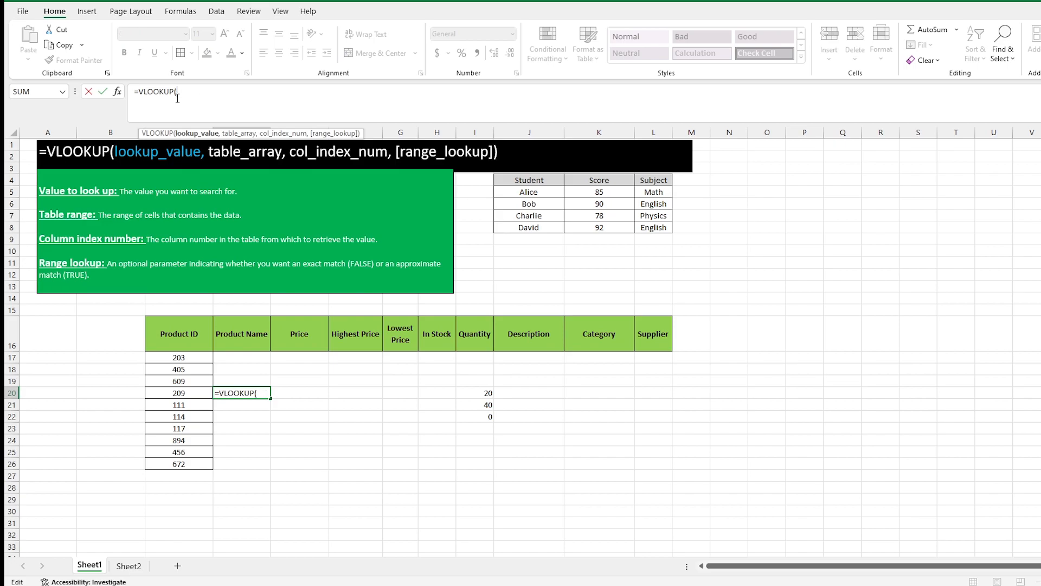
pyautogui.click(197, 393)
pyautogui.write(',')
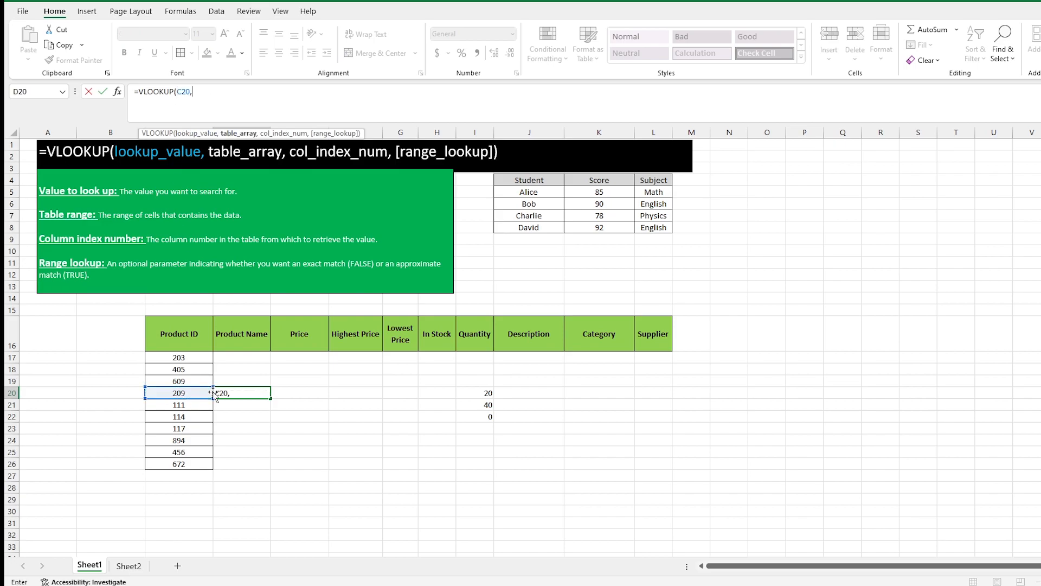
# Set the formula's table array to the Database 1 range A1:J11 on Sheet2
pyautogui.click(130, 567)
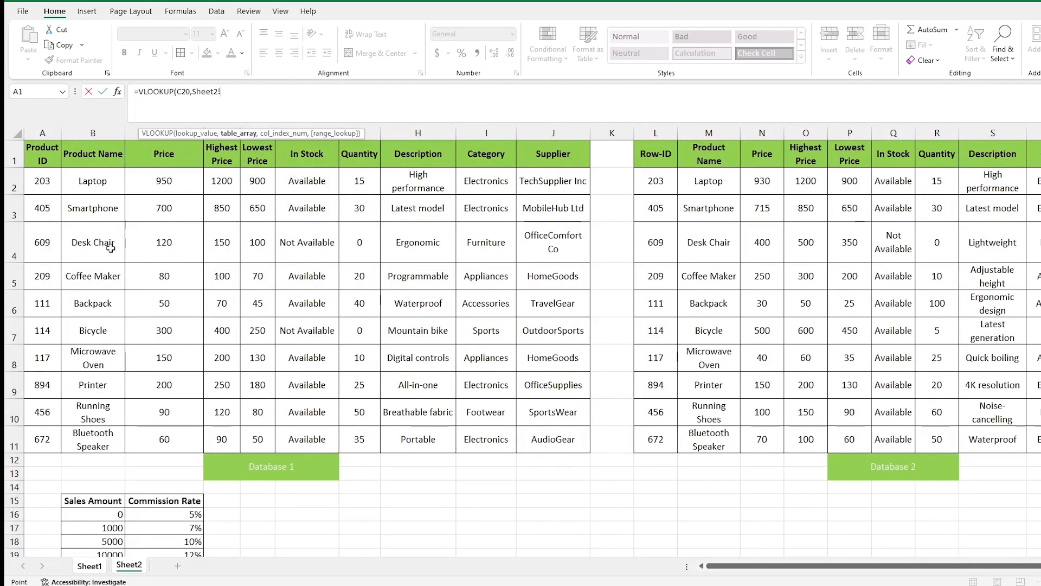
pyautogui.moveTo(50, 157); pyautogui.dragTo(551, 445)
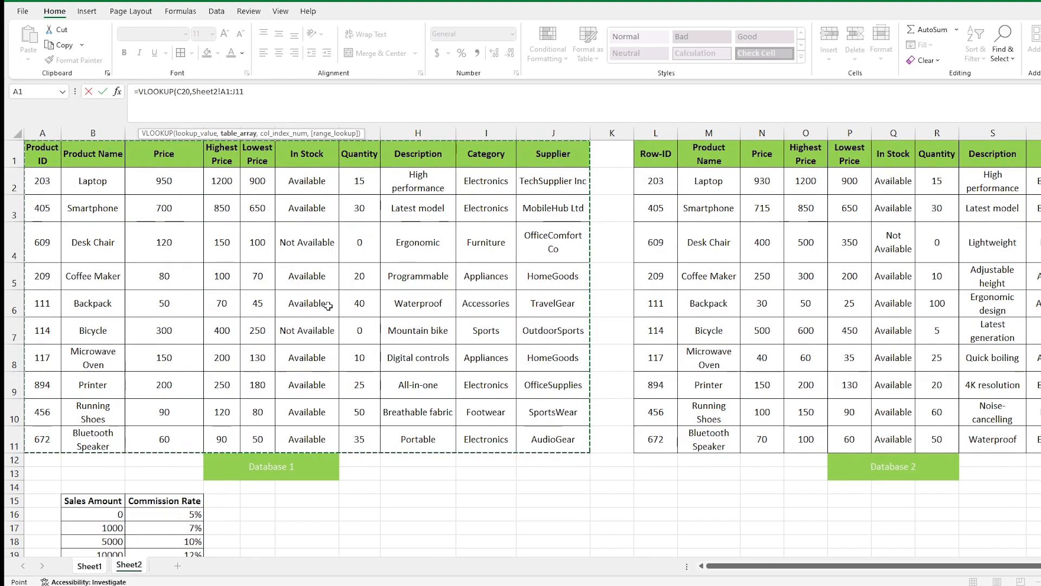
pyautogui.write(',')
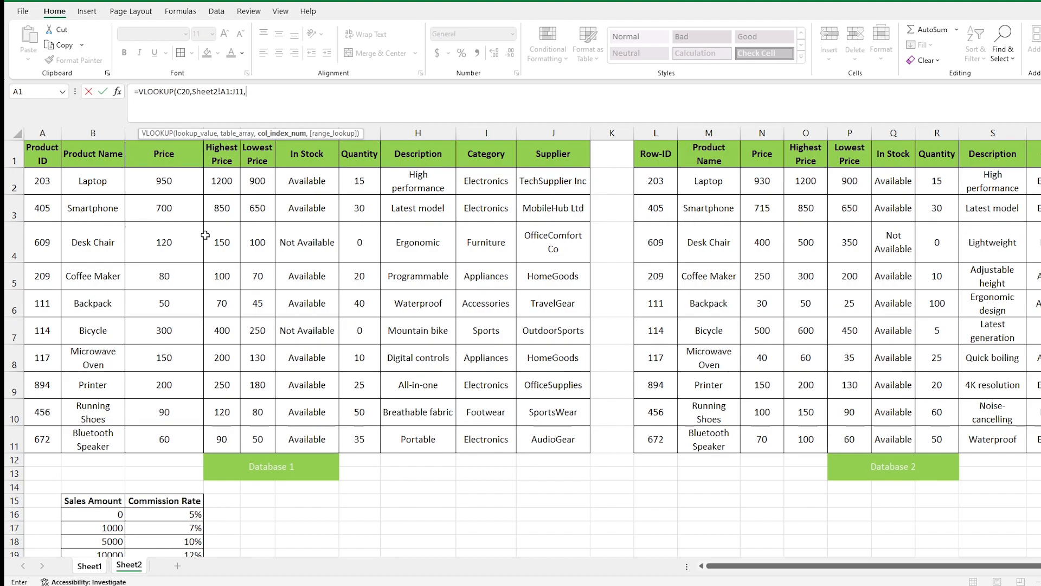
# Complete D20's VLOOKUP with column index number 2 and an exact match (FALSE), and enter the formula
pyautogui.write('2,')
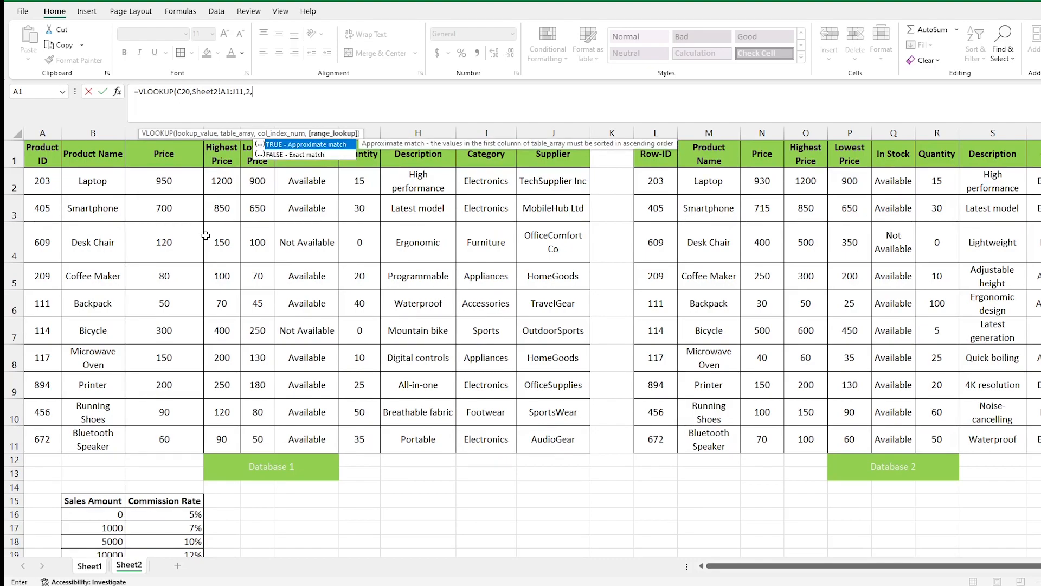
pyautogui.press('Down')
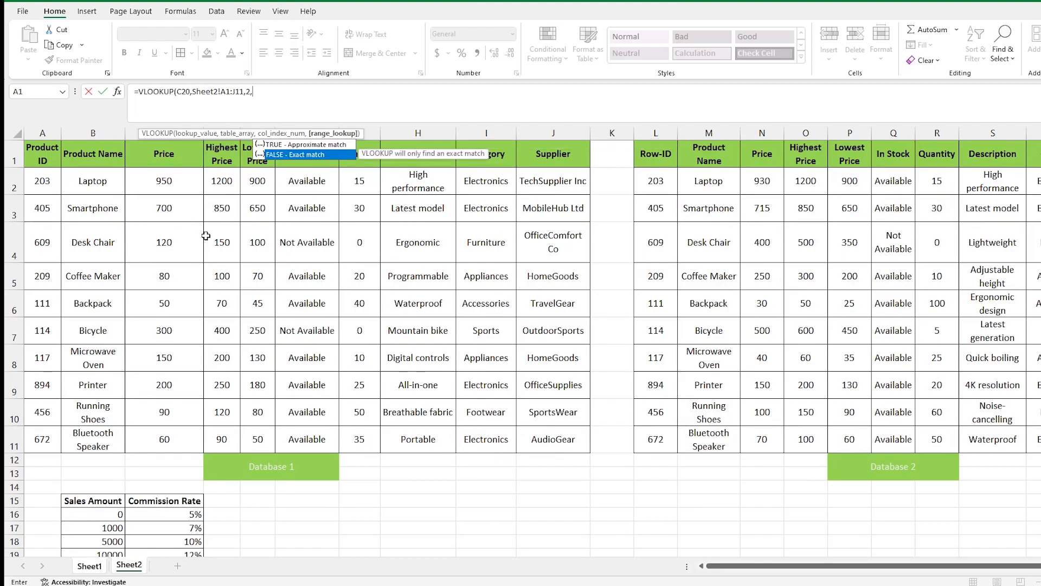
pyautogui.press('Tab')
pyautogui.write(')')
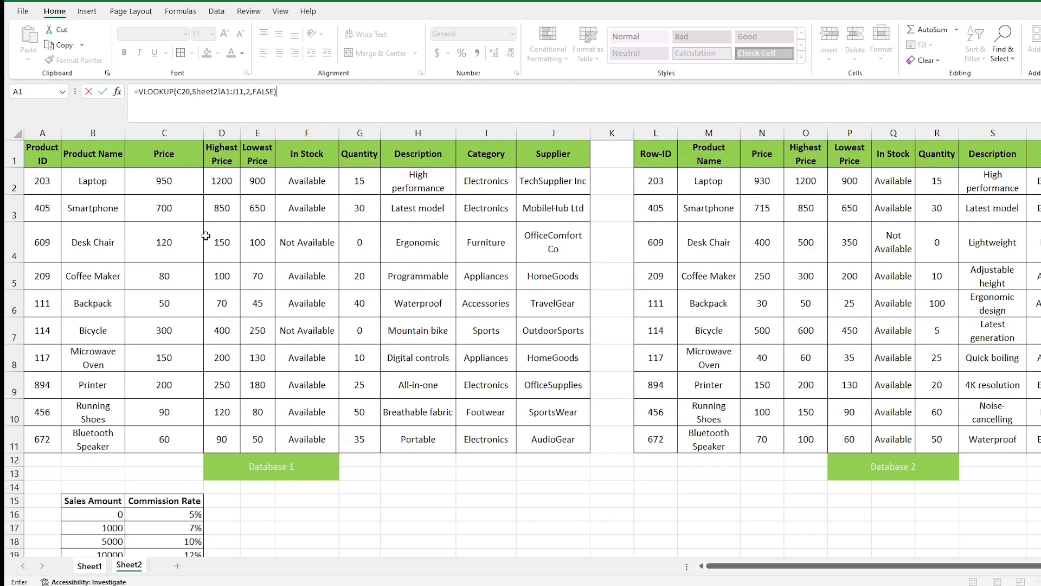
pyautogui.press('Return')
pyautogui.press('Up')
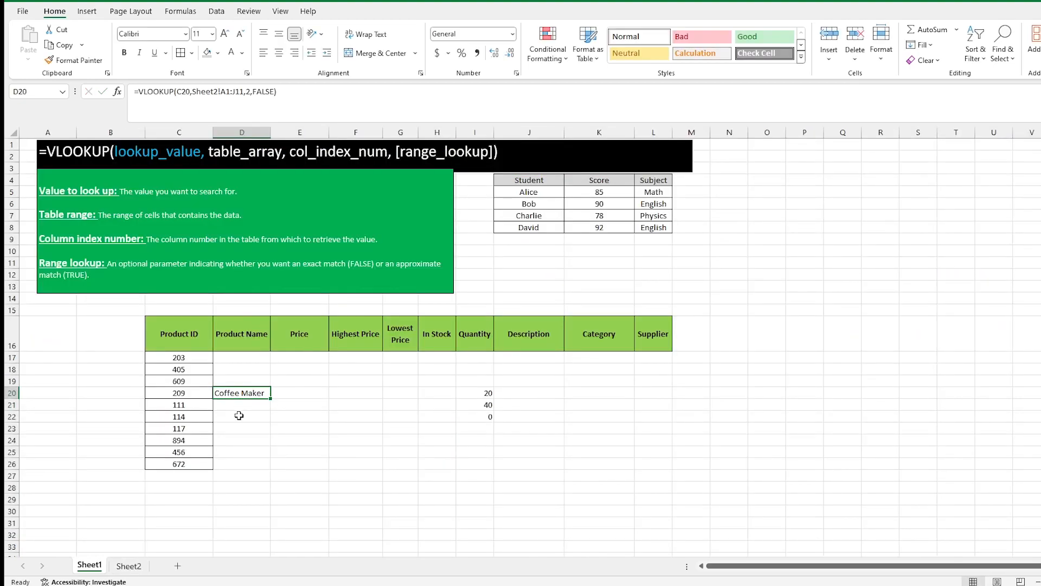
# Fill the Product Name formula from D20 down to D26, and autofit the width of column D
pyautogui.press('Left')
pyautogui.press('Left')
pyautogui.press('Right')
pyautogui.press('Down')
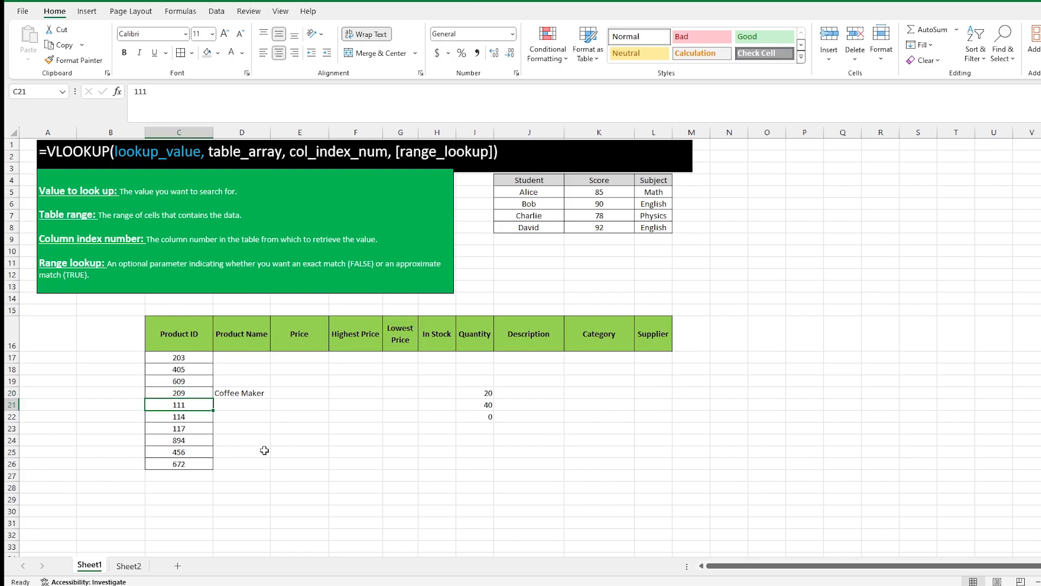
pyautogui.press('Down')
pyautogui.press('Down')
pyautogui.press('Down')
pyautogui.press('Down')
pyautogui.press('Down')
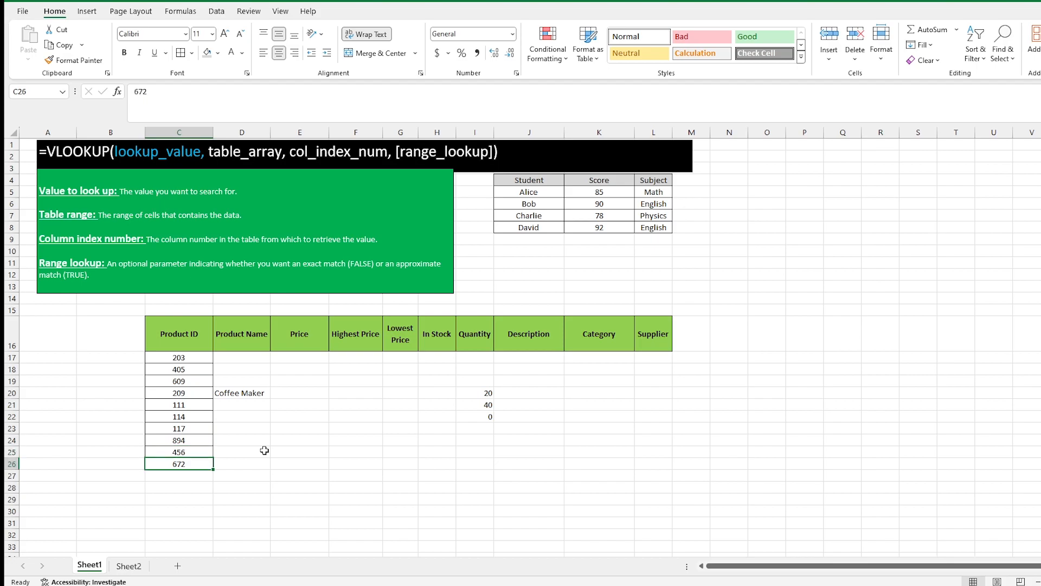
pyautogui.press('Right')
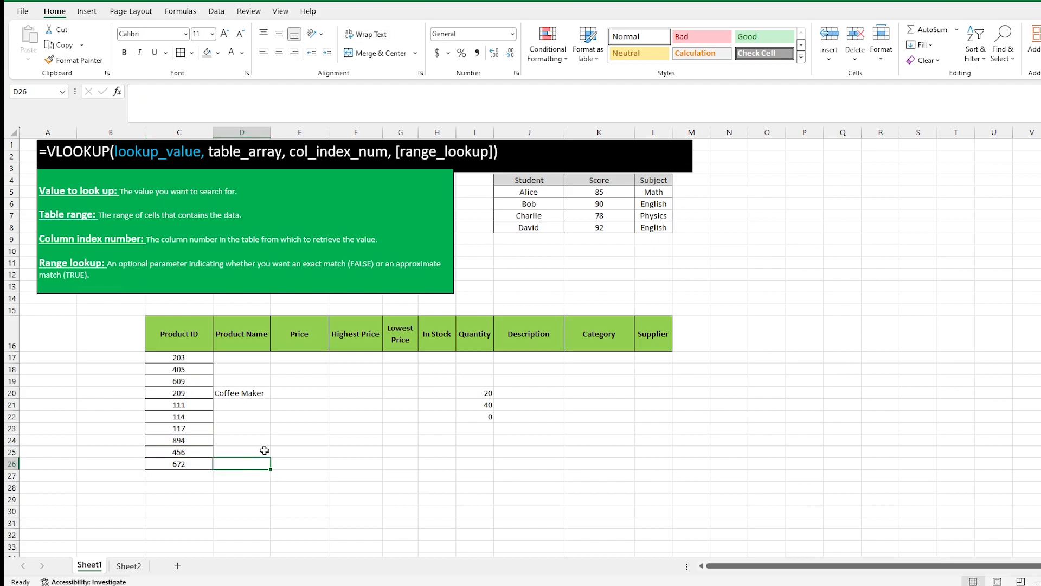
pyautogui.press('Left')
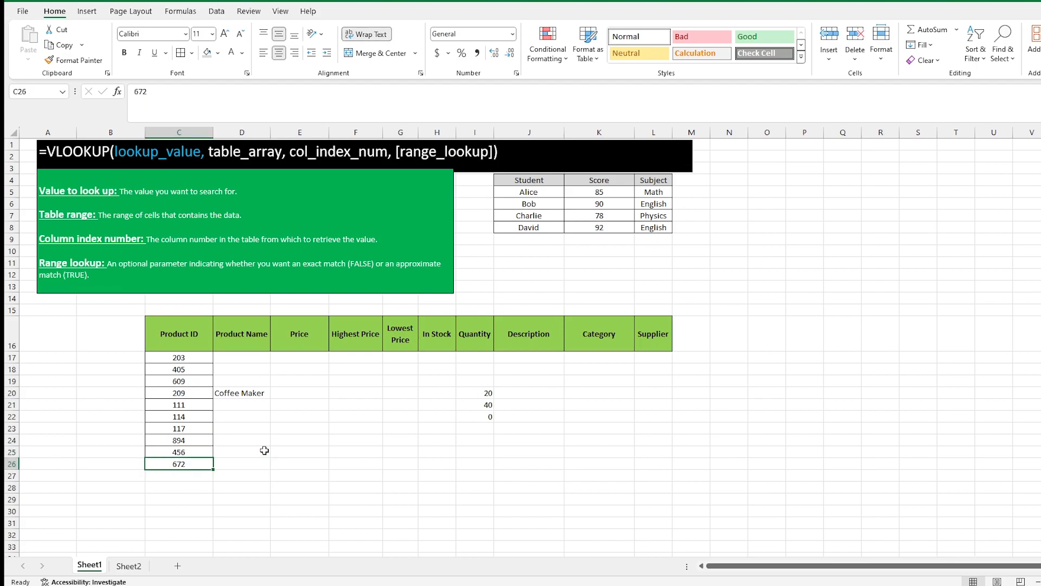
pyautogui.press('Right')
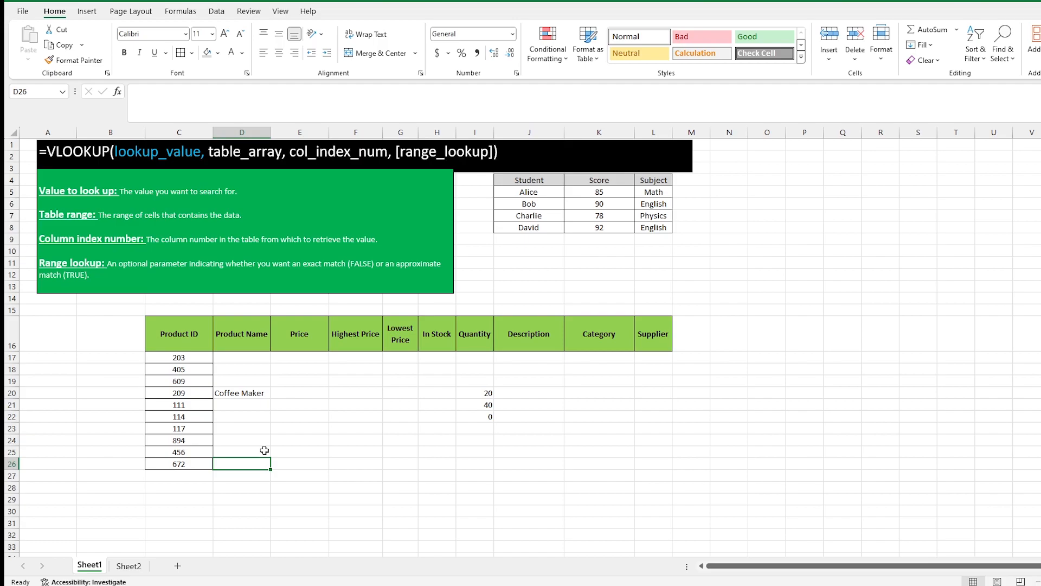
pyautogui.hotkey('ctrl', 'shift', 'Up')
pyautogui.hotkey('ctrl', 'd')
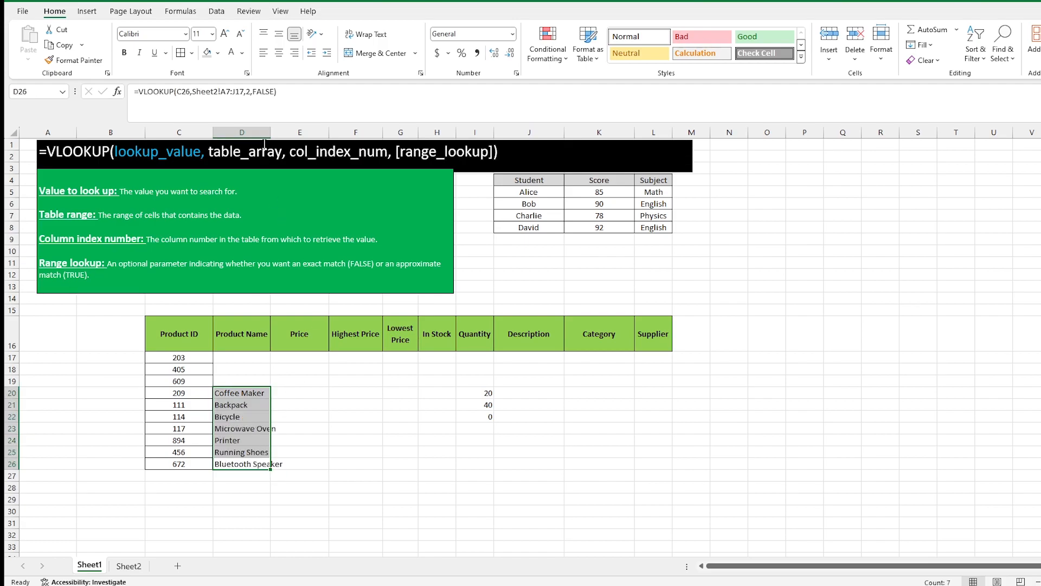
pyautogui.doubleClick(269, 134)
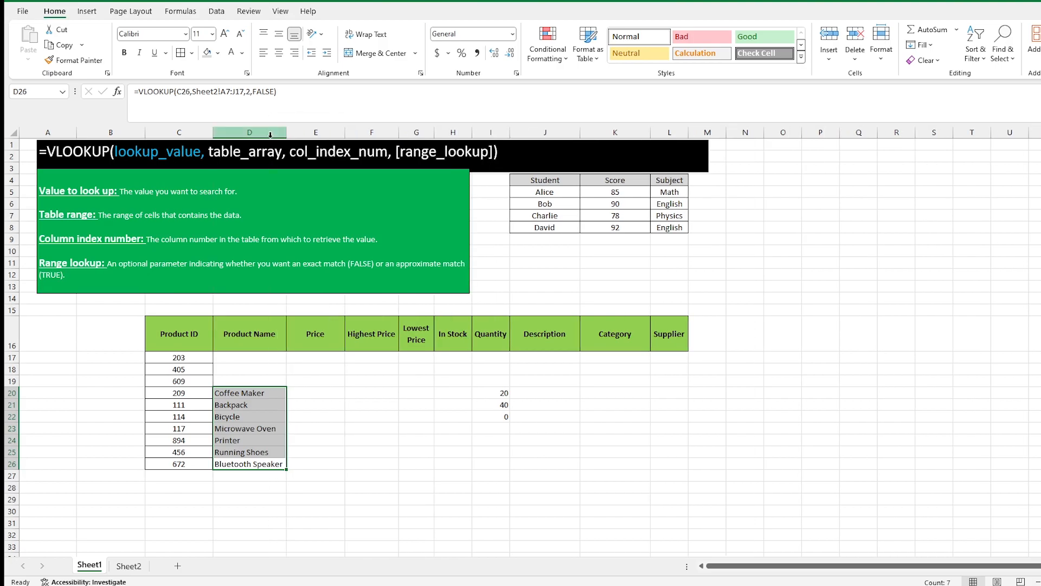
# Copy the VLOOKUP formula from D20 into the Product Name cells D17:D19
pyautogui.click(257, 394)
pyautogui.hotkey('ctrl', 'c')
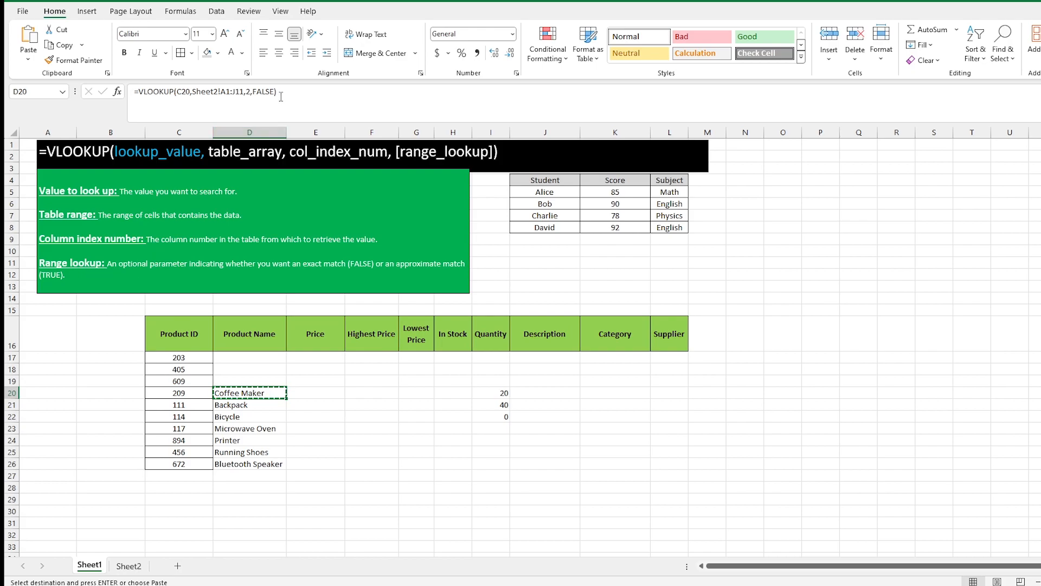
pyautogui.moveTo(247, 356); pyautogui.dragTo(251, 387)
pyautogui.hotkey('ctrl', 'v')
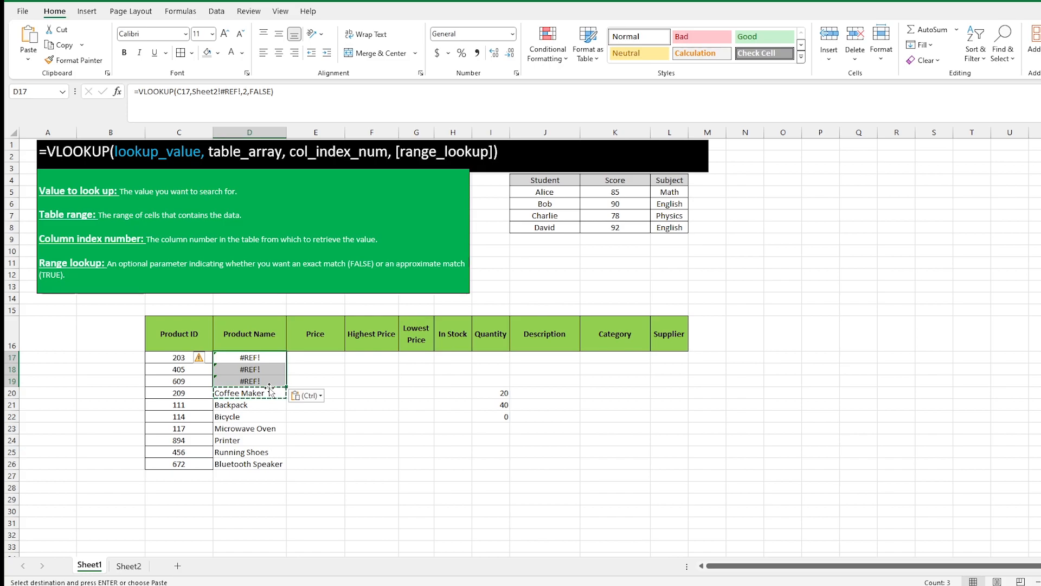
# Copy the A1:J11 reference from D20's formula, keeping Sheet2!A1:J11 as that formula's table array
pyautogui.click(269, 390)
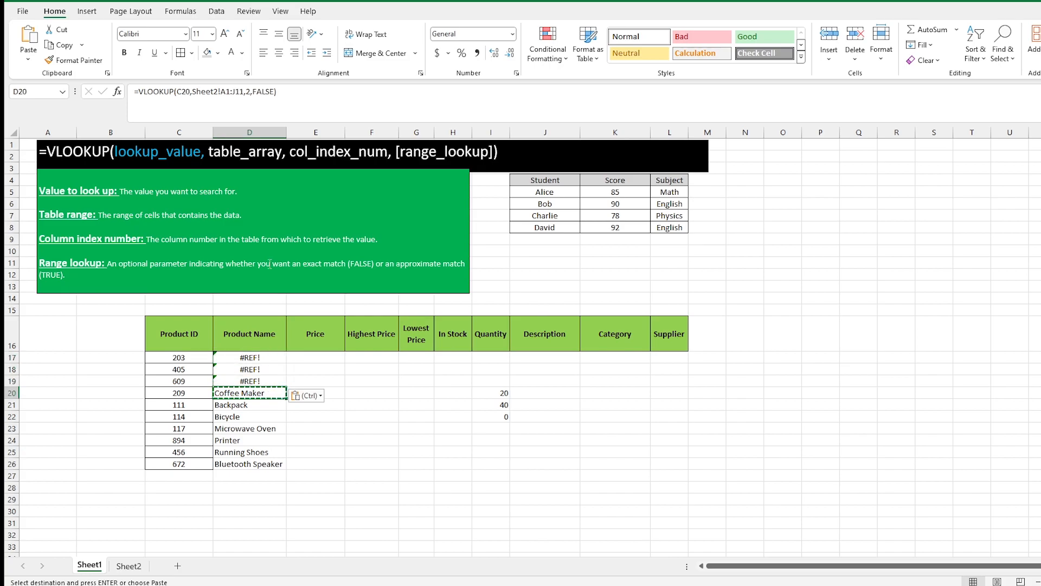
pyautogui.click(246, 93)
pyautogui.write(',')
pyautogui.moveTo(245, 94); pyautogui.dragTo(222, 94)
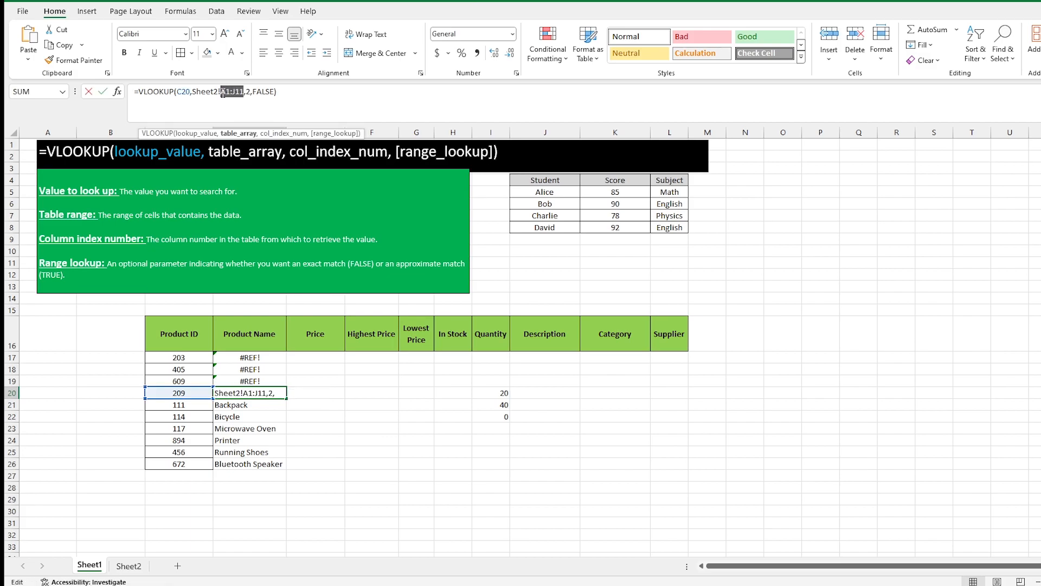
pyautogui.click(239, 384)
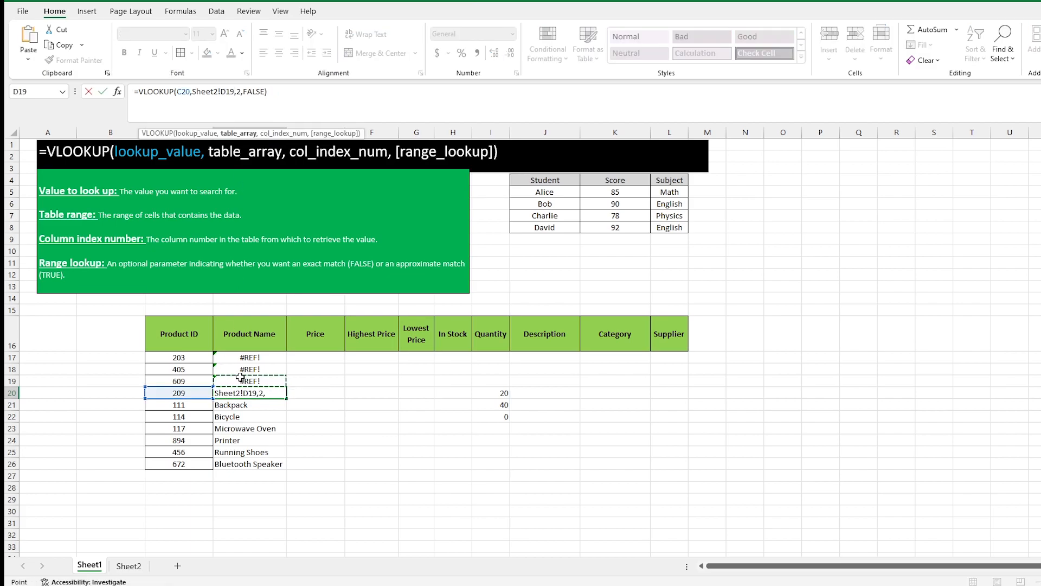
pyautogui.moveTo(236, 91); pyautogui.dragTo(220, 92)
pyautogui.write('A1:J11')
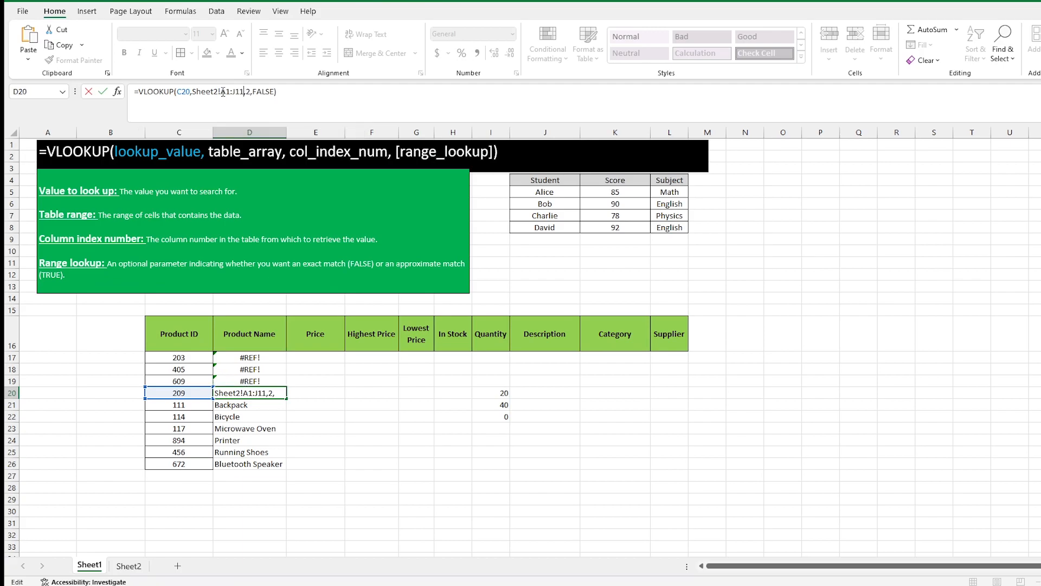
pyautogui.press('Return')
# Replace the broken table array reference in D19's formula with A1:J11
pyautogui.click(249, 381)
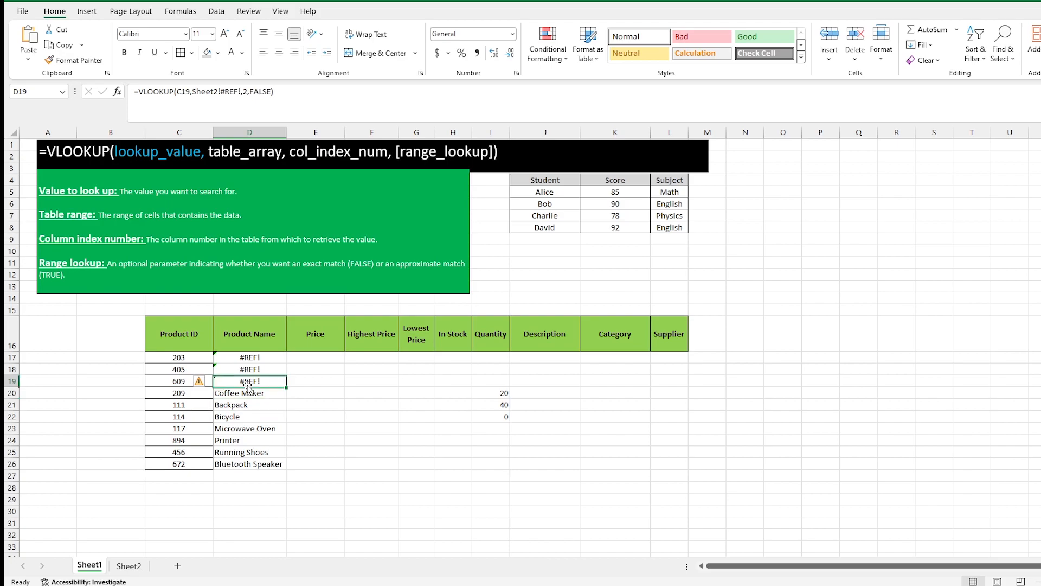
pyautogui.click(242, 93)
pyautogui.moveTo(241, 92); pyautogui.dragTo(221, 92)
pyautogui.write('A1:J11')
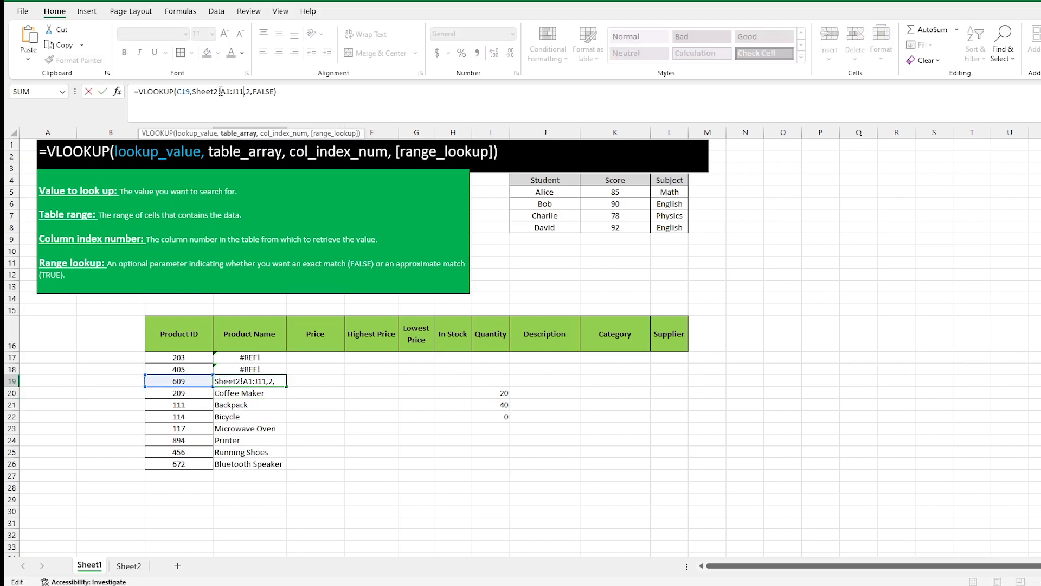
pyautogui.press('Return')
# Replace the broken table array reference in D18's formula with A1:J11
pyautogui.press('Up')
pyautogui.press('Up')
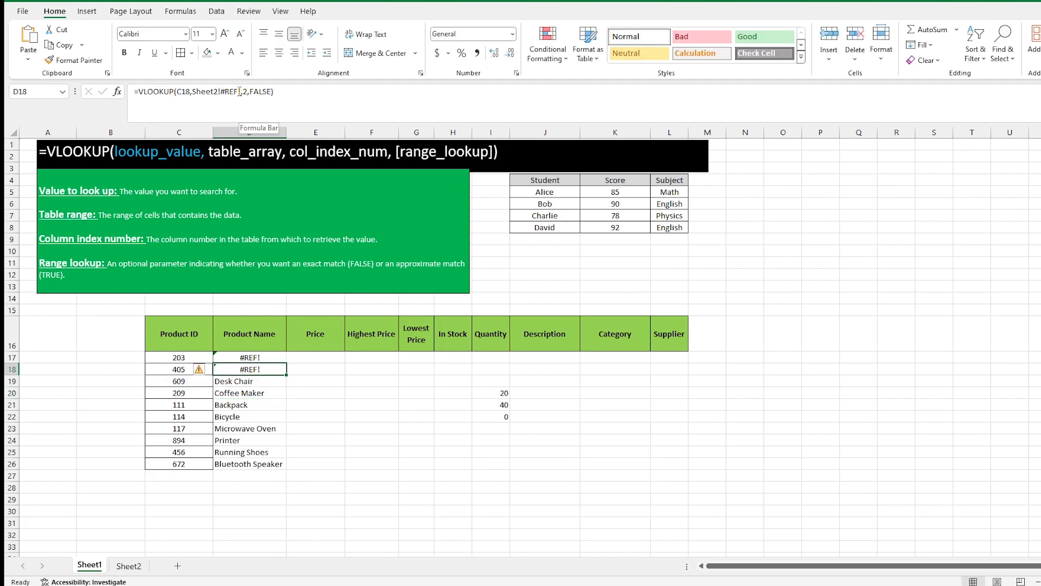
pyautogui.moveTo(240, 92); pyautogui.dragTo(220, 92)
pyautogui.write('A1:J11')
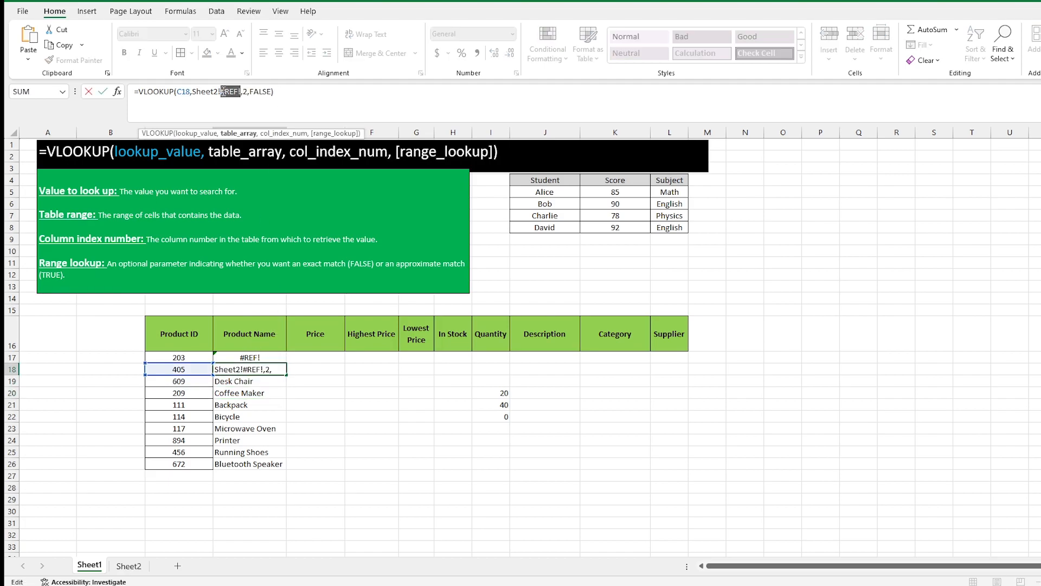
pyautogui.press('Return')
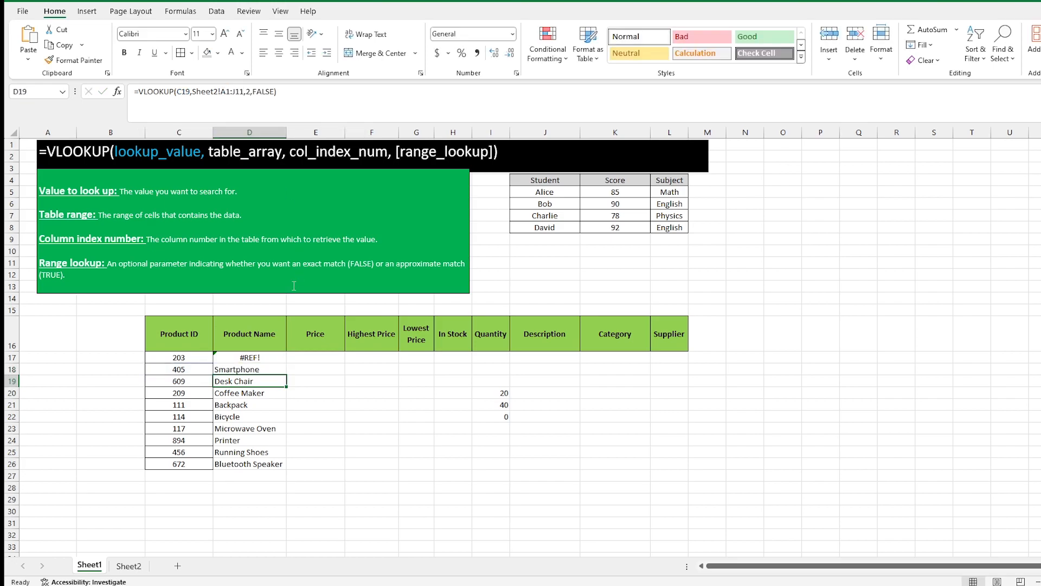
# Replace the broken table array reference in D17's formula with A1:J11
pyautogui.click(249, 353)
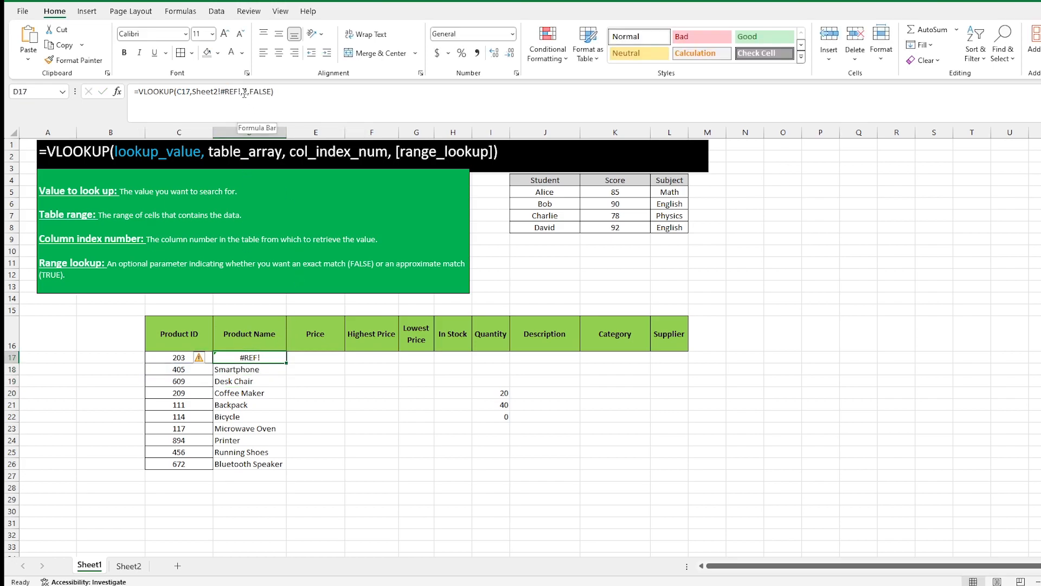
pyautogui.moveTo(241, 93); pyautogui.dragTo(222, 91)
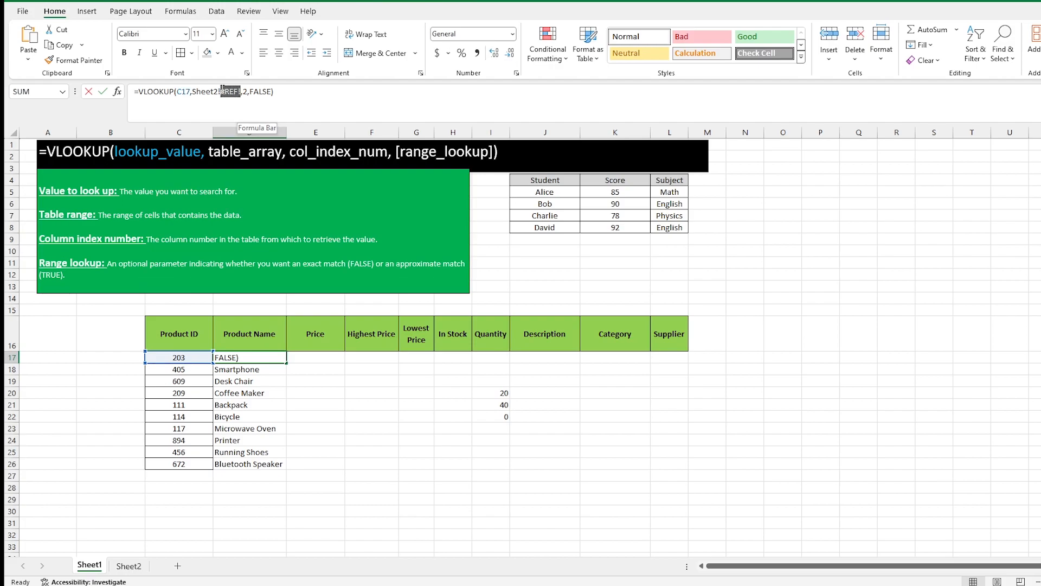
pyautogui.write('A1:J11')
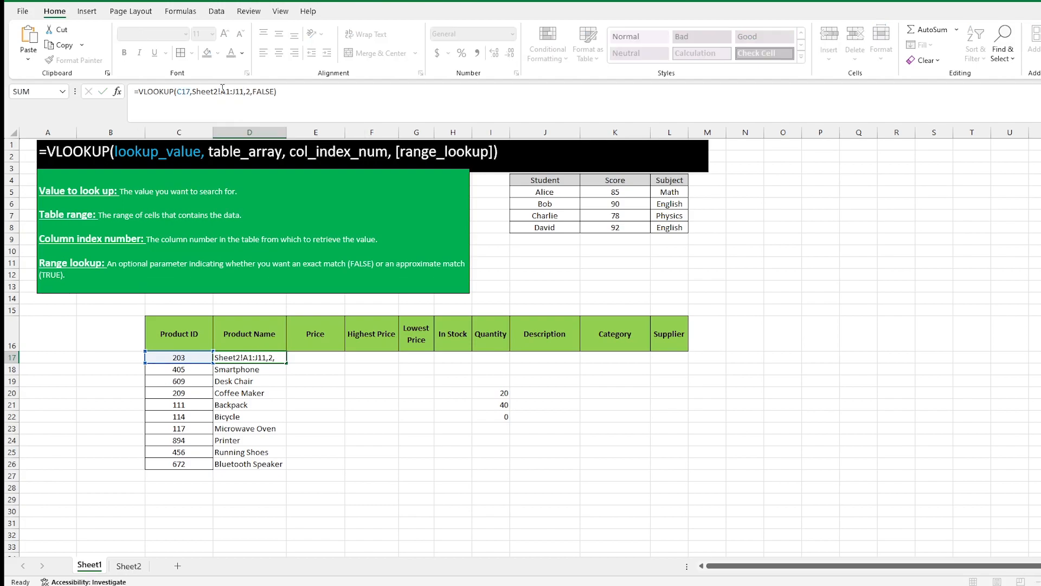
pyautogui.press('Return')
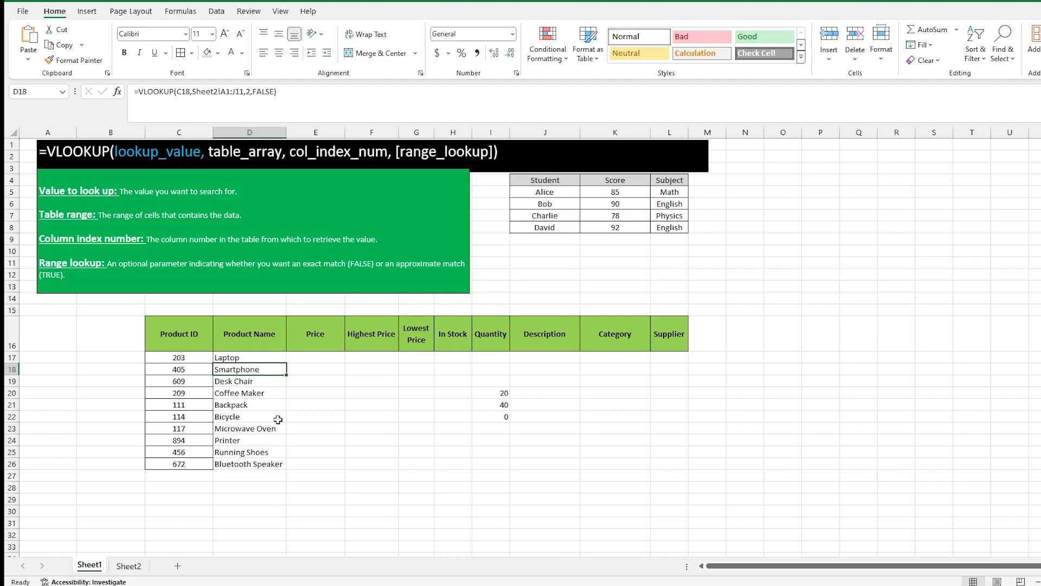
# Check the retrieved product names in column D against their Product IDs, starting from row 17
pyautogui.press('Left')
pyautogui.press('Up')
pyautogui.press('Down')
pyautogui.press('Right')
pyautogui.press('Up')
pyautogui.press('Down')
pyautogui.press('Down')
pyautogui.press('Down')
pyautogui.press('Down')
pyautogui.press('Down')
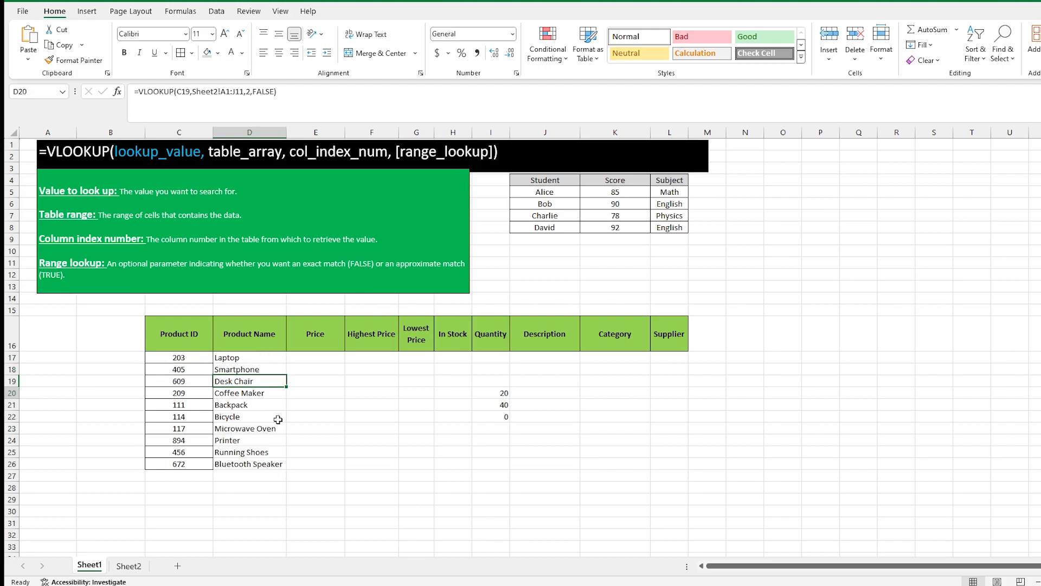
pyautogui.press('Down')
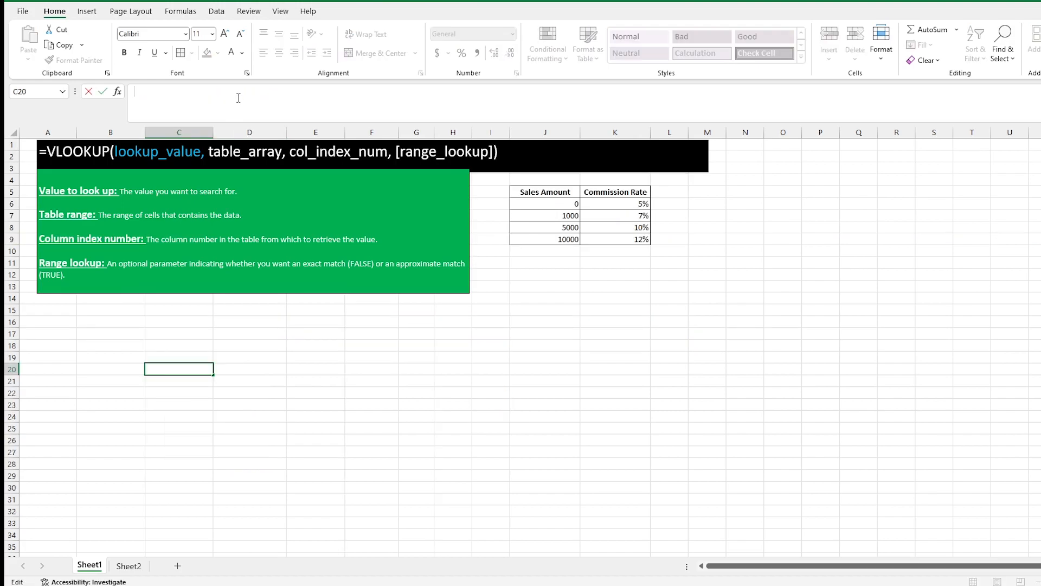
# Try to enter "Sale" in the empty cell C20, and discard the edit
pyautogui.write('Sale')
pyautogui.press('Escape')
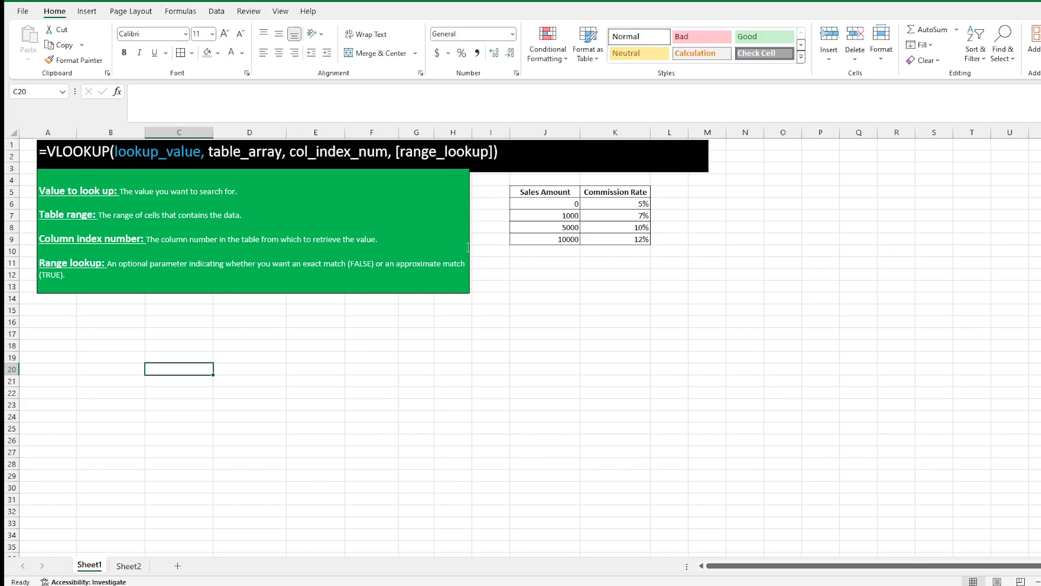
# Copy the Sales Amount column J5:J9 into the cells starting at C20 and center the pasted values horizontally
pyautogui.click(546, 195)
pyautogui.moveTo(547, 214); pyautogui.dragTo(539, 239)
pyautogui.hotkey('ctrl', 'c')
pyautogui.click(162, 368)
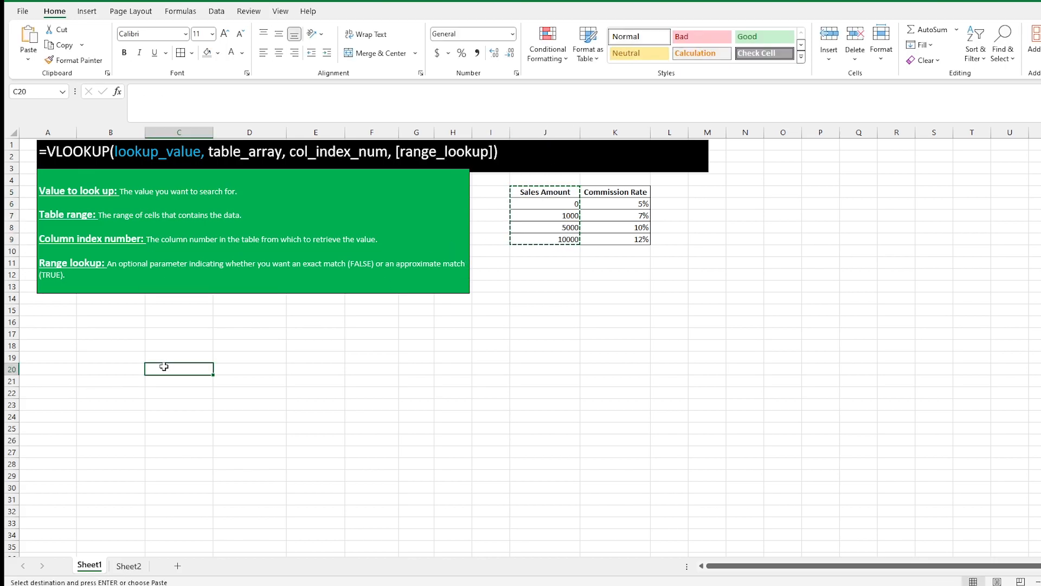
pyautogui.press('Return')
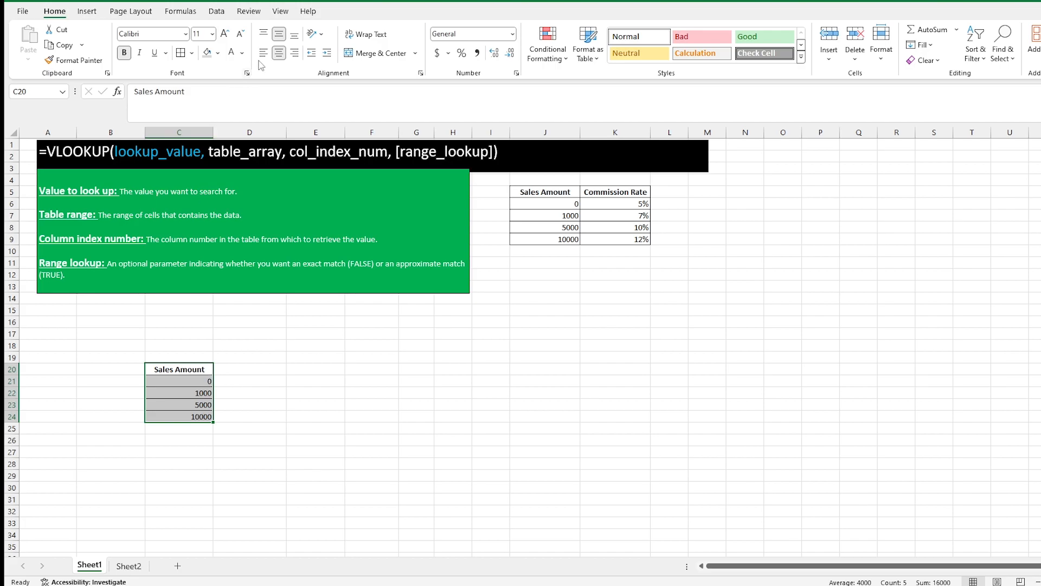
pyautogui.click(279, 53)
pyautogui.click(279, 52)
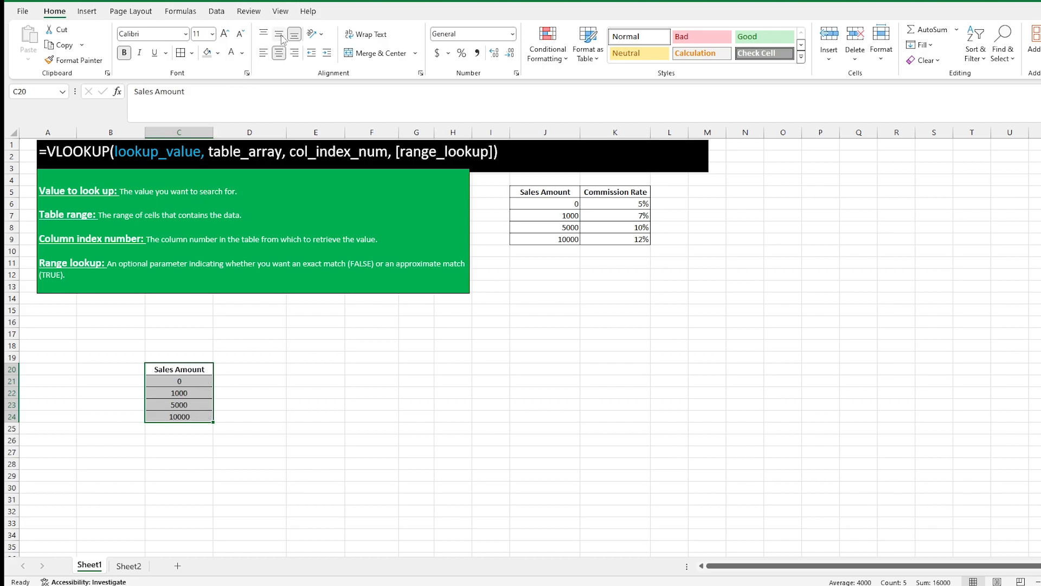
pyautogui.click(243, 366)
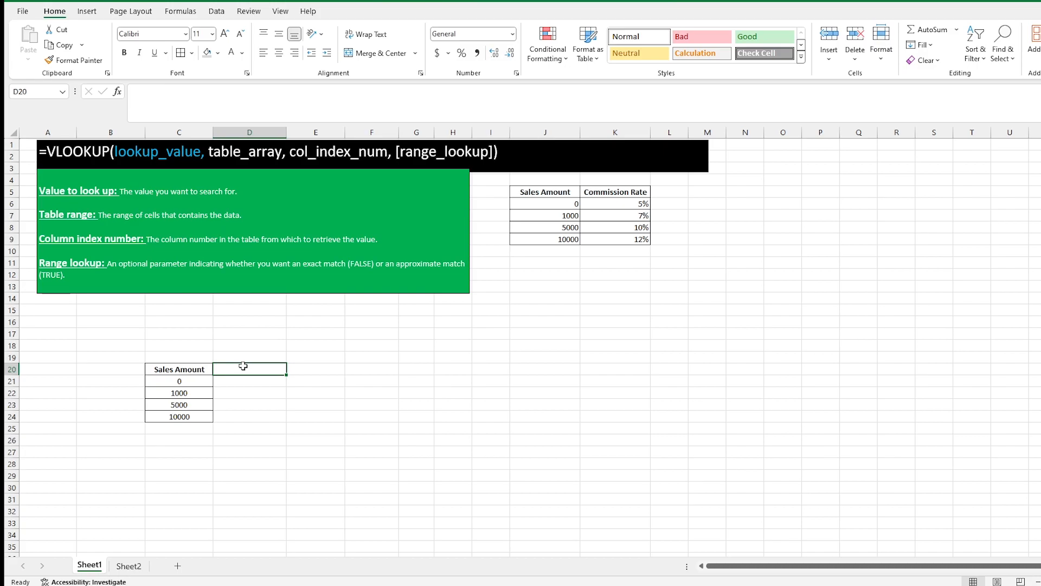
# Start a VLOOKUP formula in D21 with 4000 as the lookup value
pyautogui.click(240, 385)
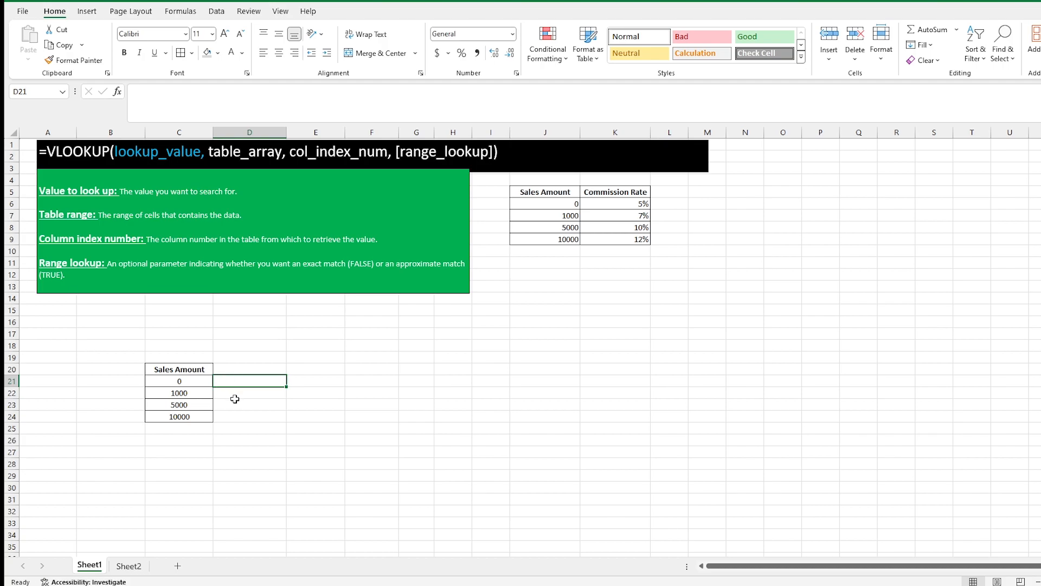
pyautogui.write('=')
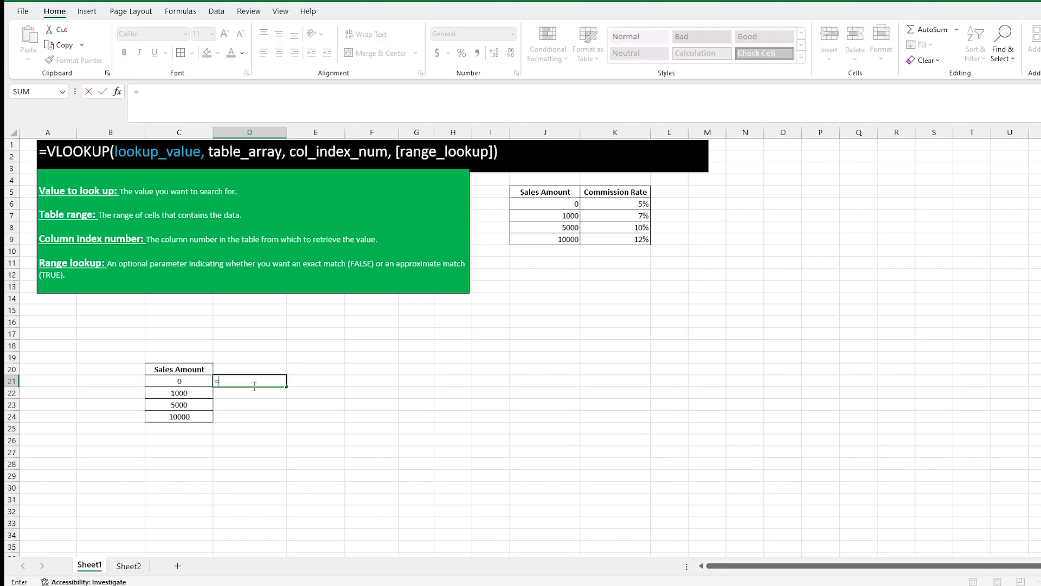
pyautogui.click(247, 104)
pyautogui.write('vl')
pyautogui.press('Tab')
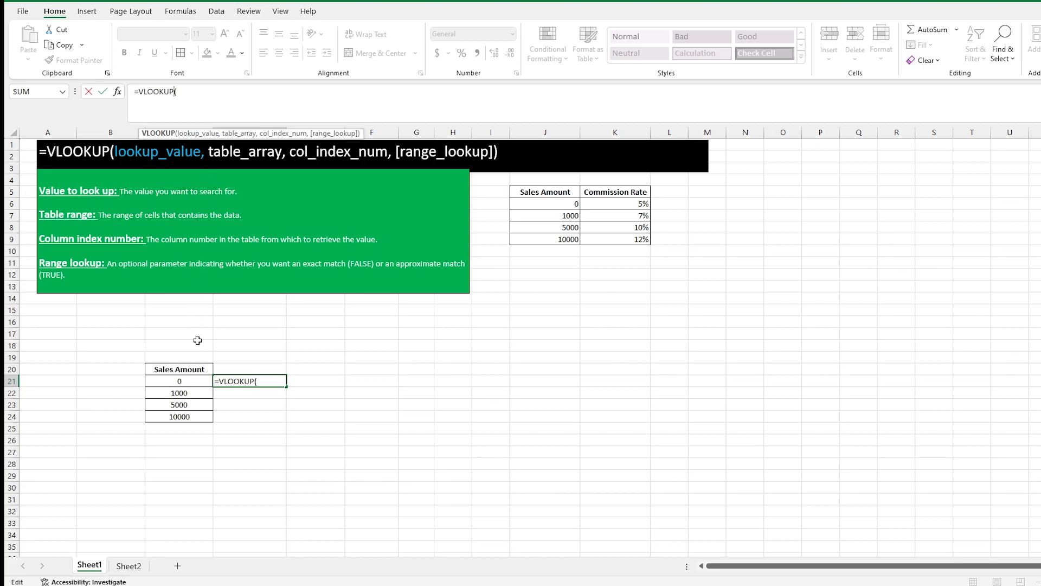
pyautogui.click(196, 96)
pyautogui.write('4000')
pyautogui.write(',')
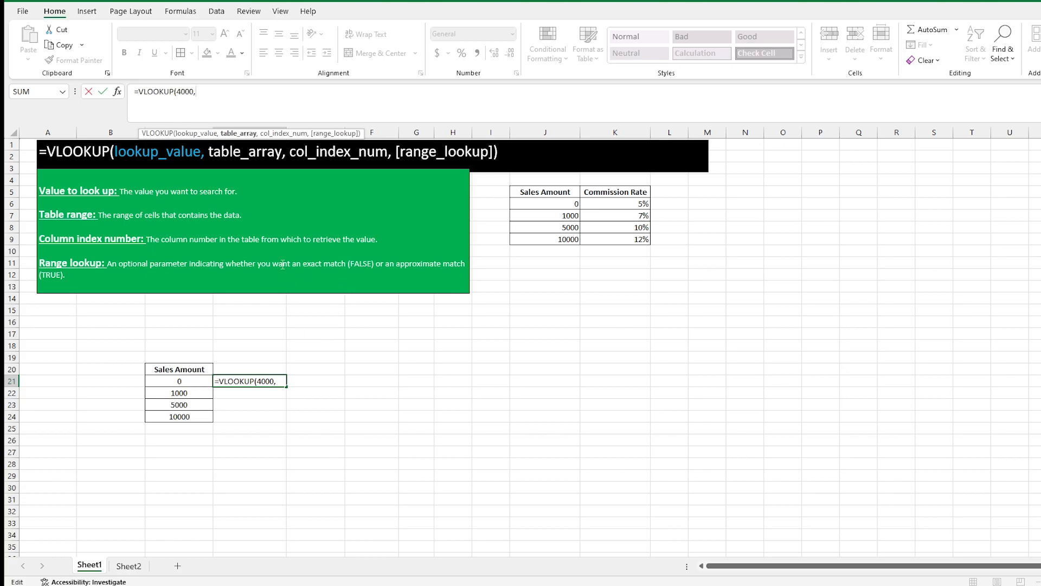
# Add J5:K9 as the table array and 2 as the column index number in D21's VLOOKUP formula
pyautogui.moveTo(529, 192); pyautogui.dragTo(642, 242)
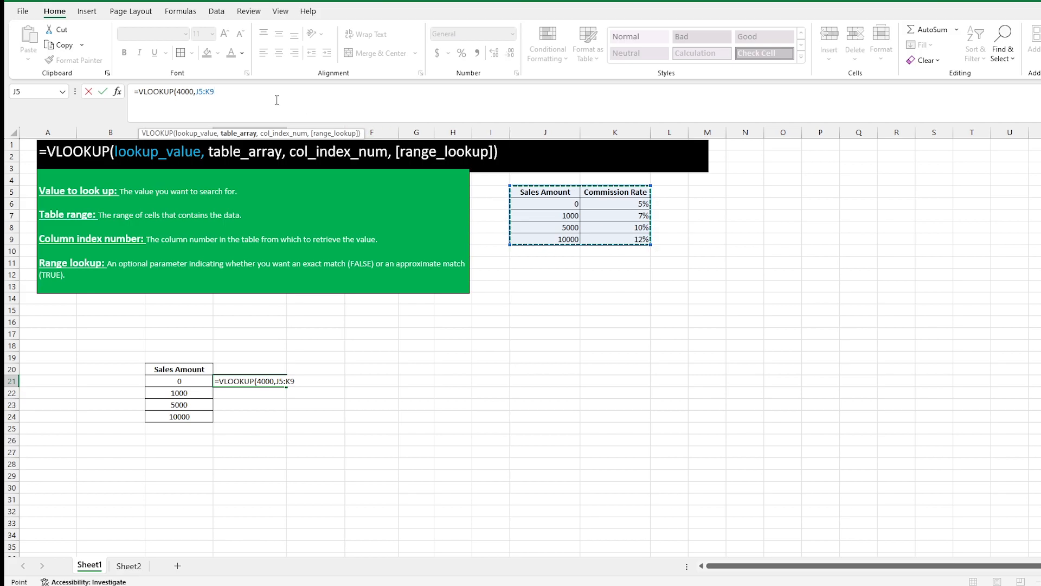
pyautogui.write(',')
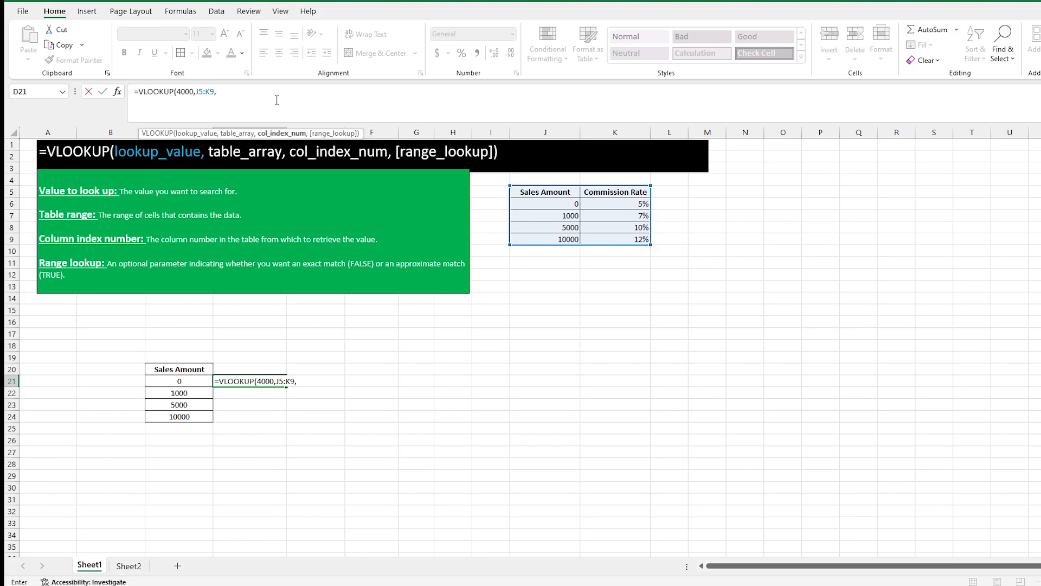
pyautogui.write('2')
pyautogui.write(',')
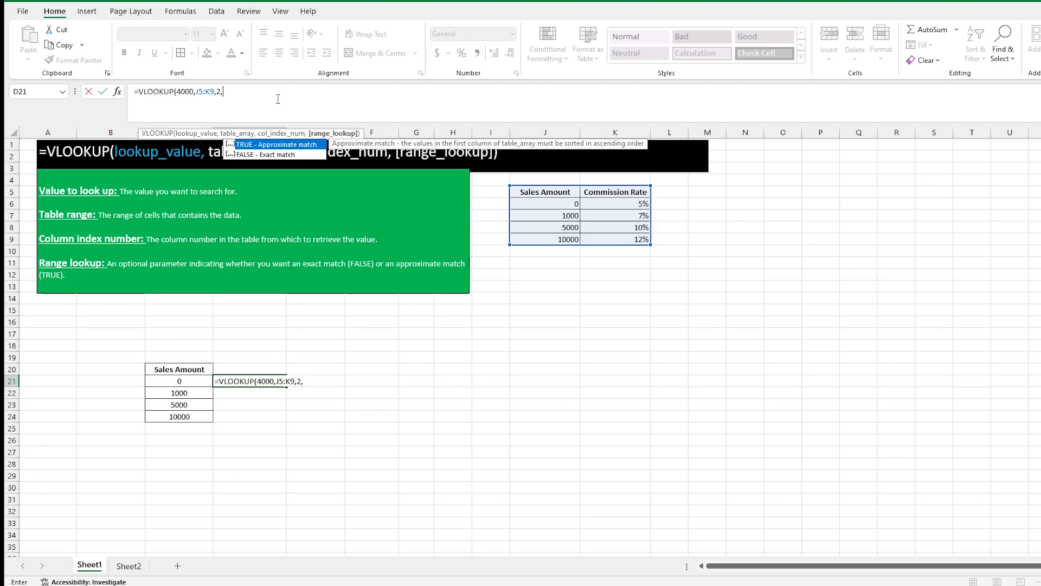
# Complete D21's VLOOKUP with TRUE for an approximate match and format the cell as a percentage
pyautogui.write('true')
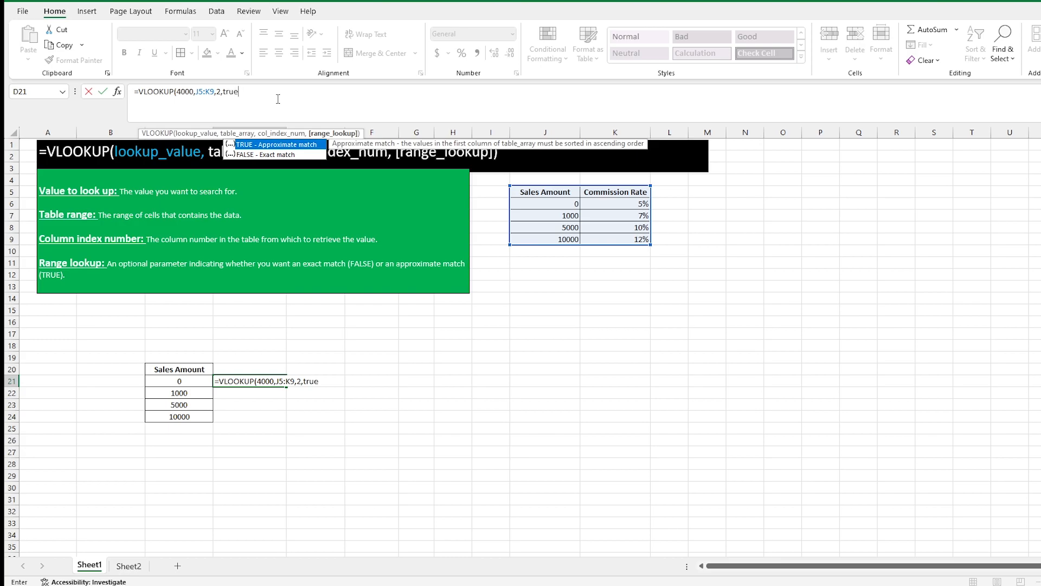
pyautogui.write(')')
pyautogui.press('BackSpace')
pyautogui.press('BackSpace')
pyautogui.press('BackSpace')
pyautogui.press('BackSpace')
pyautogui.press('BackSpace')
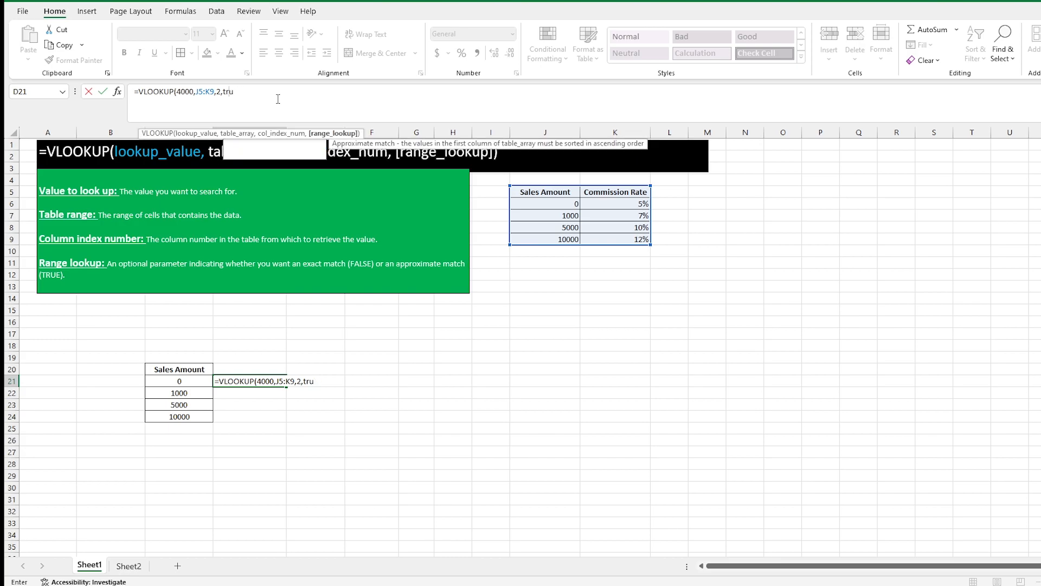
pyautogui.write('TR')
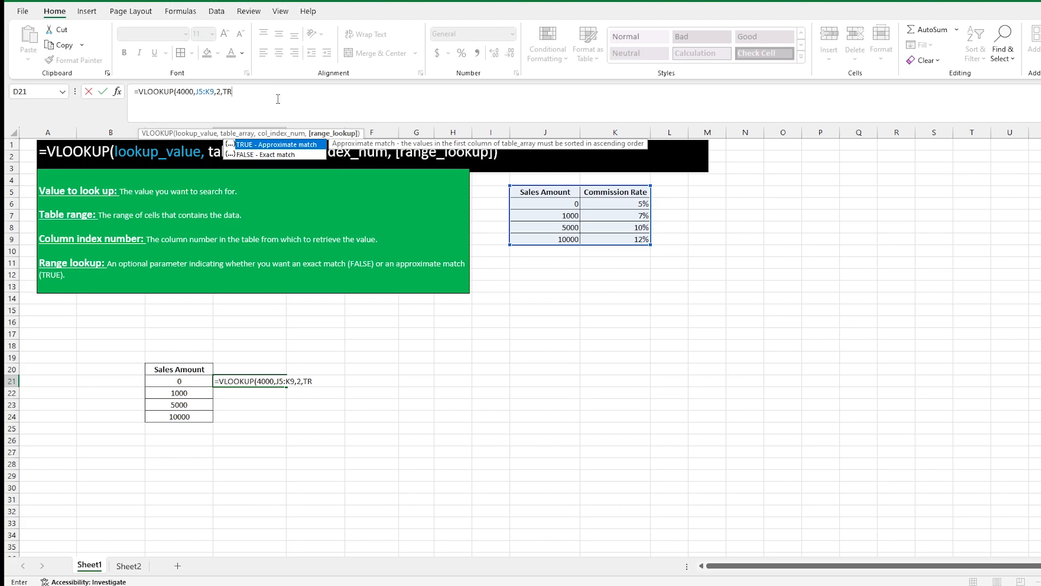
pyautogui.write('UE')
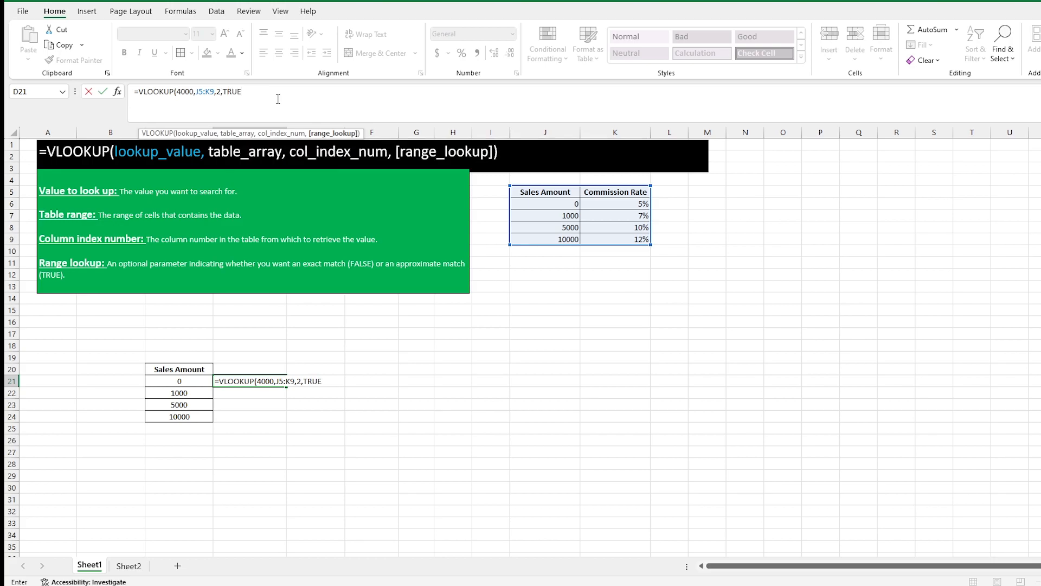
pyautogui.write(')')
pyautogui.hotkey('ctrl', 'Return')
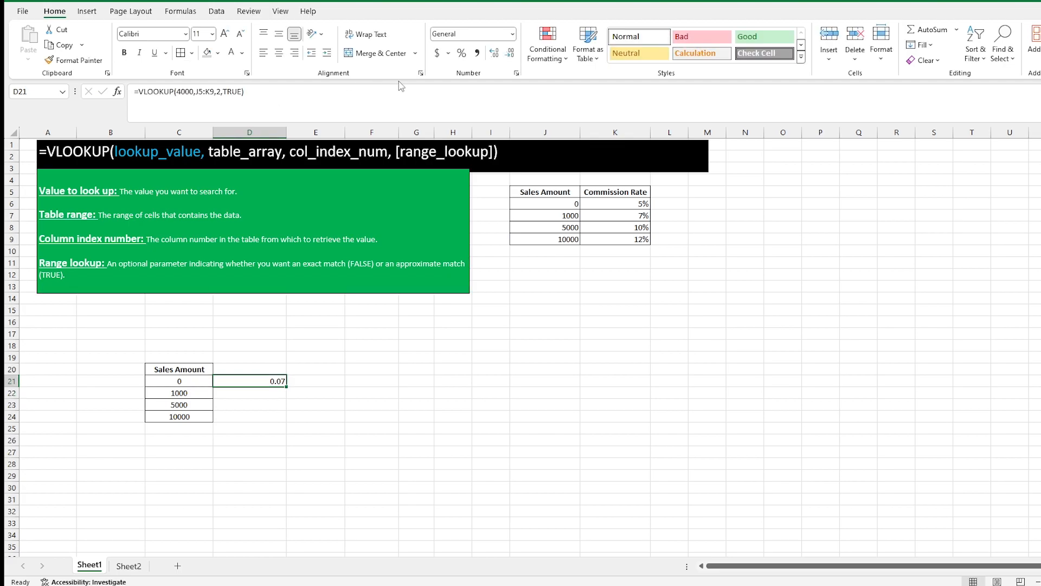
pyautogui.click(461, 53)
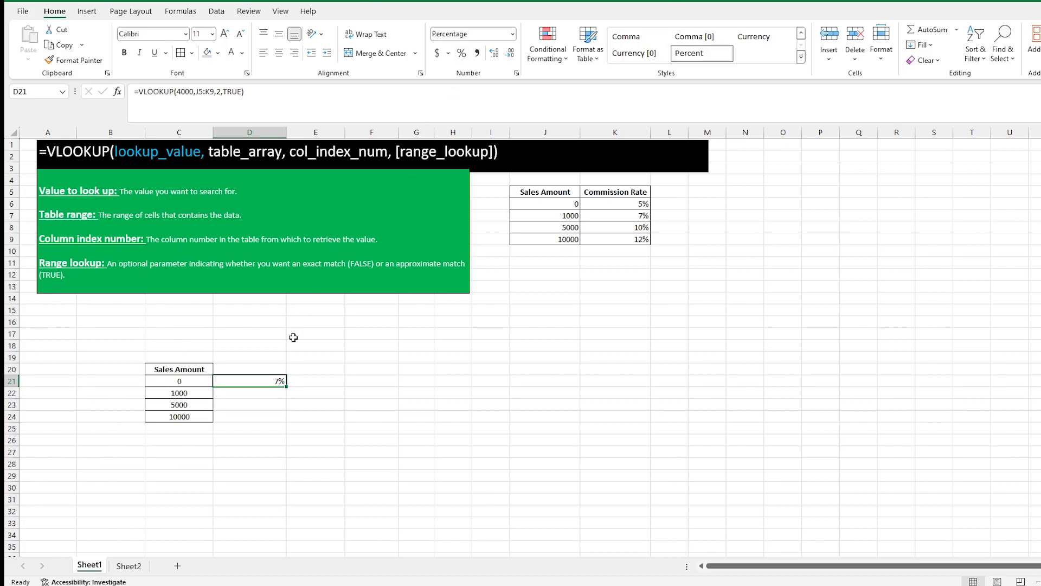
# Compare D21's lookup value and result with the Sales Amount and Commission Rate rows in J5:K9
pyautogui.click(291, 418)
pyautogui.click(276, 382)
pyautogui.moveTo(194, 91); pyautogui.dragTo(179, 94)
pyautogui.press('Escape')
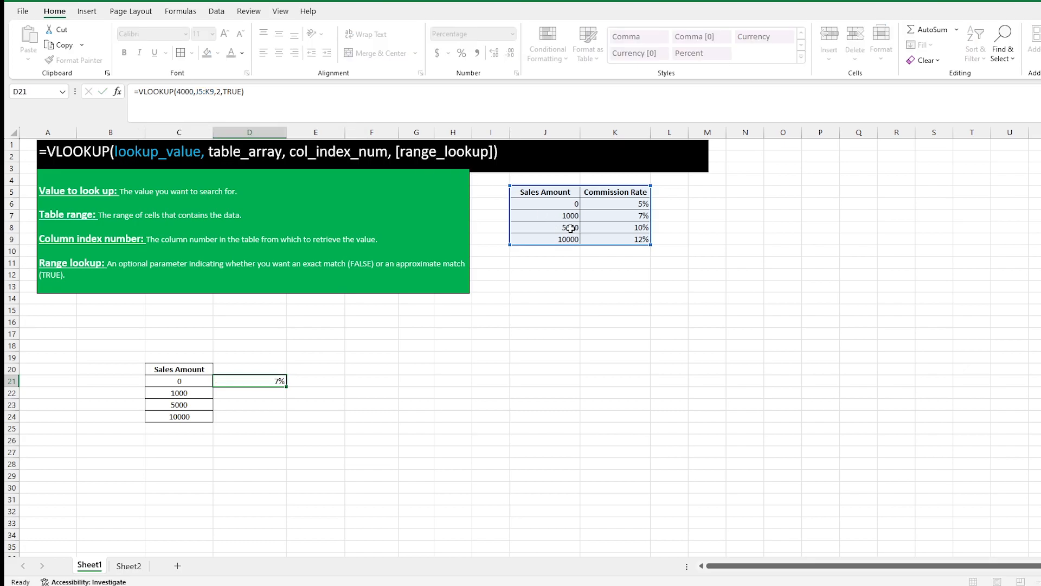
pyautogui.click(564, 227)
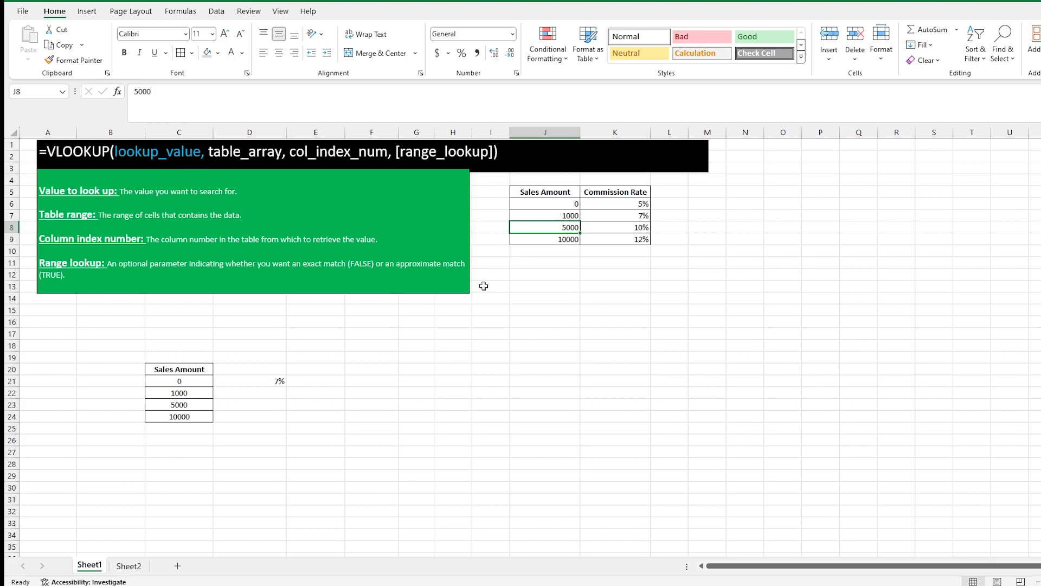
pyautogui.click(271, 384)
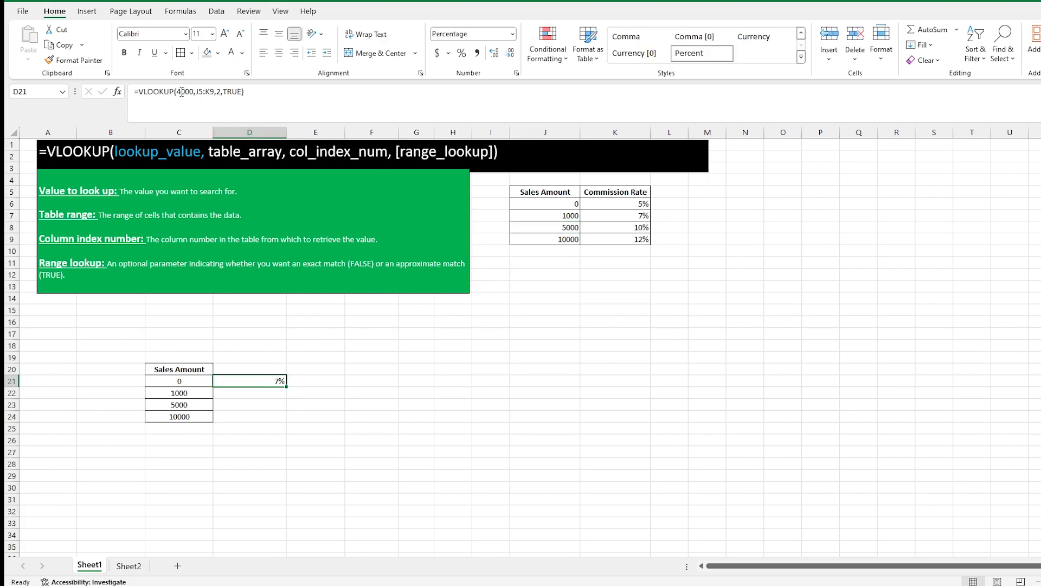
pyautogui.click(209, 406)
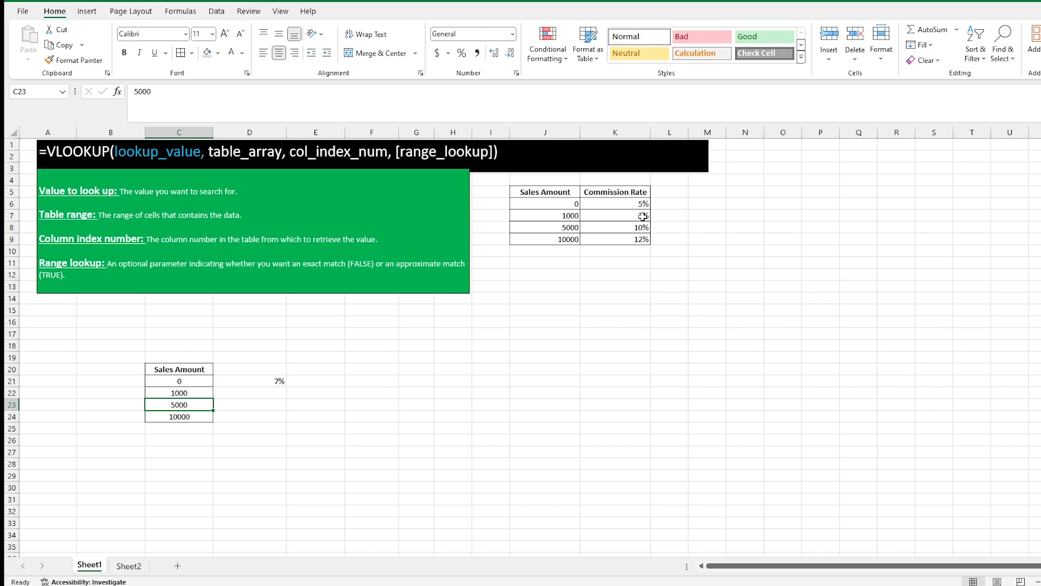
pyautogui.click(278, 380)
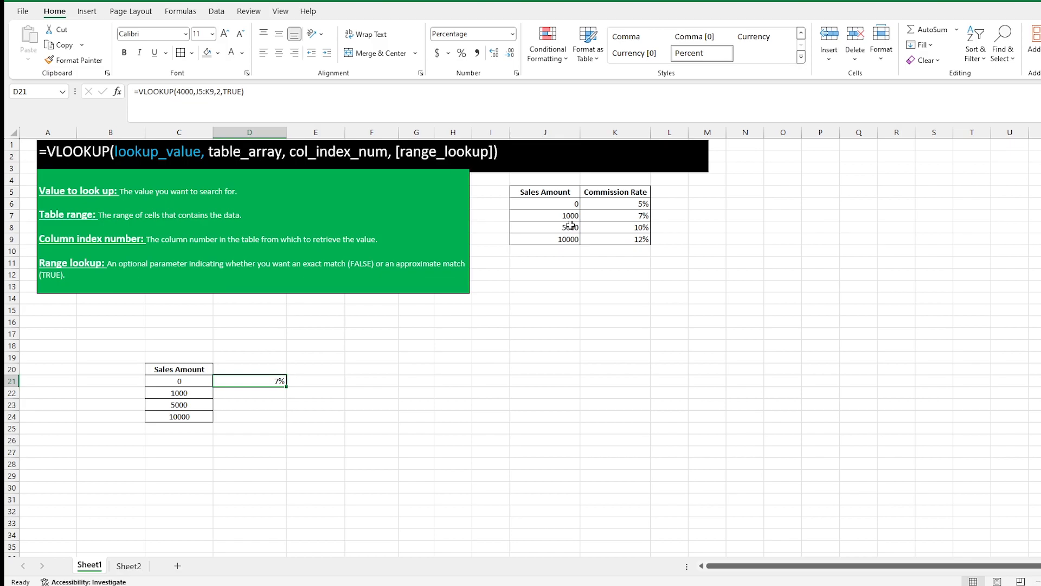
pyautogui.click(629, 217)
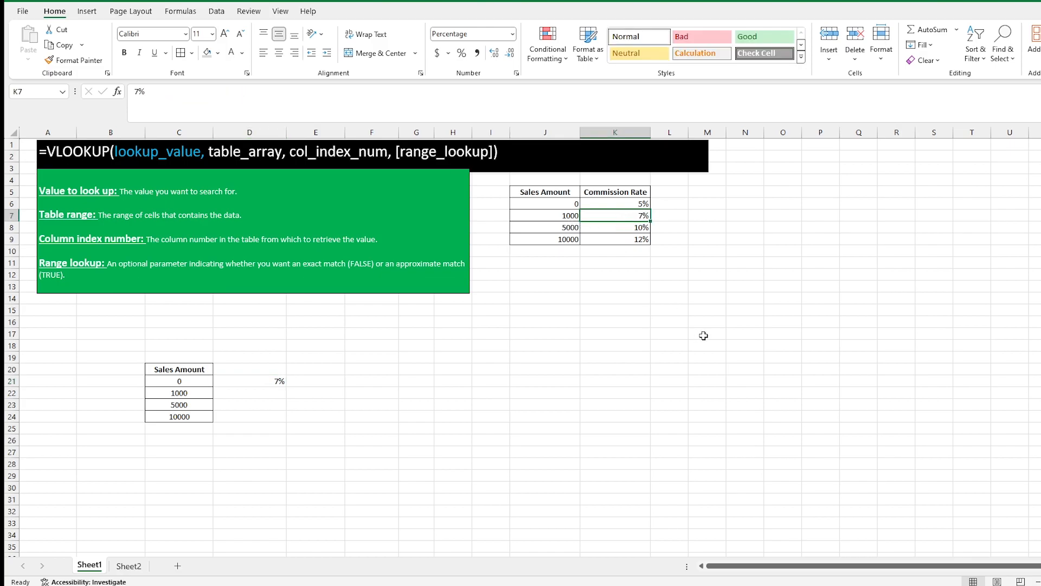
pyautogui.click(645, 204)
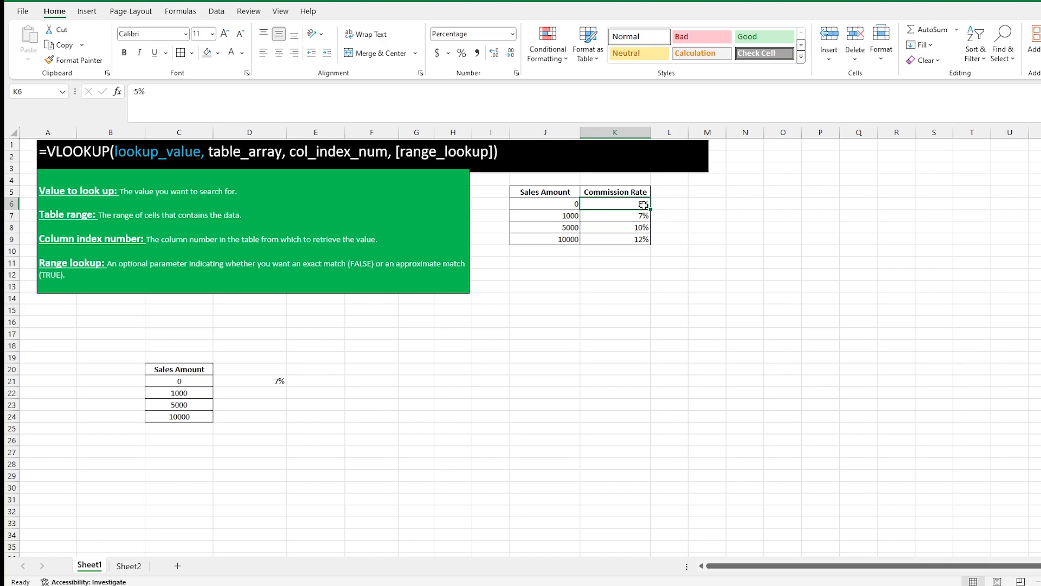
pyautogui.click(570, 217)
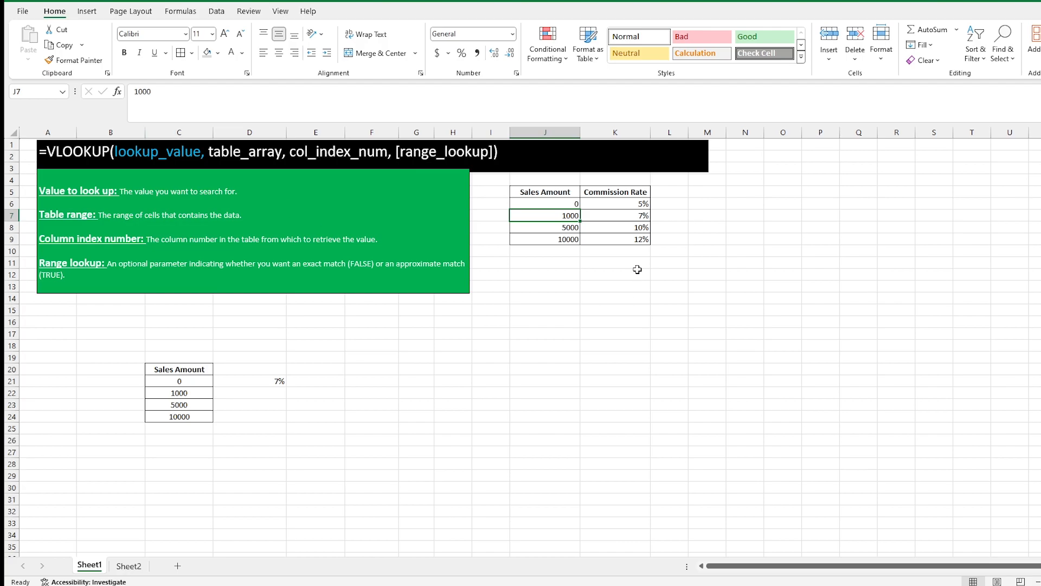
pyautogui.click(573, 298)
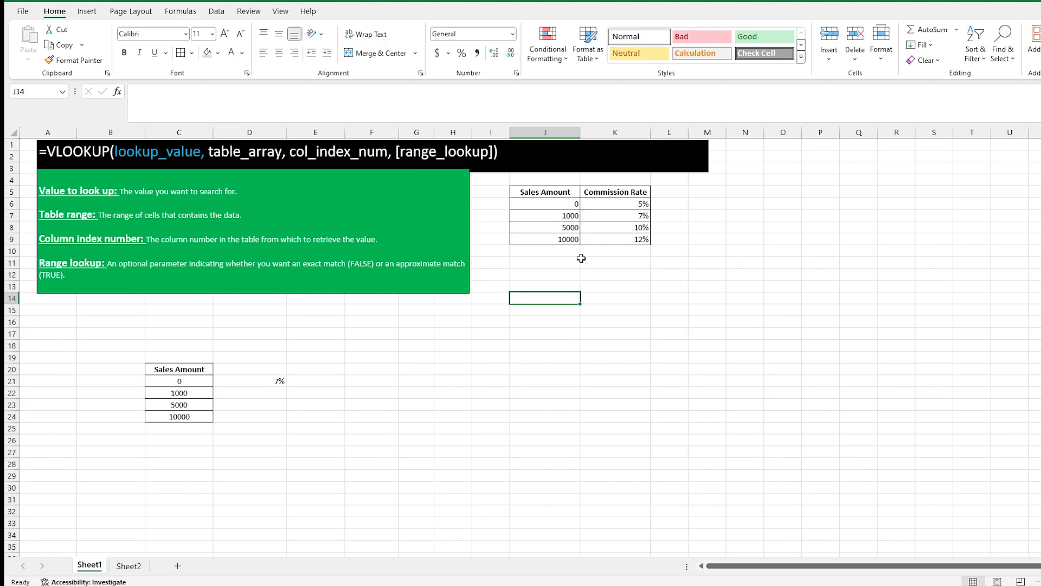
pyautogui.click(576, 230)
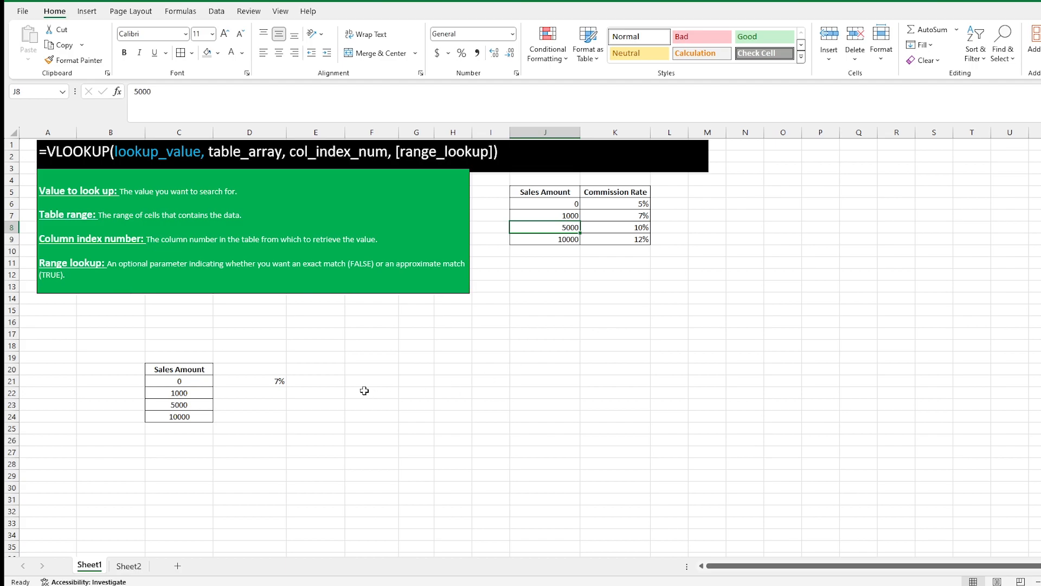
# Change the lookup value in D21's VLOOKUP formula to 3000
pyautogui.click(278, 380)
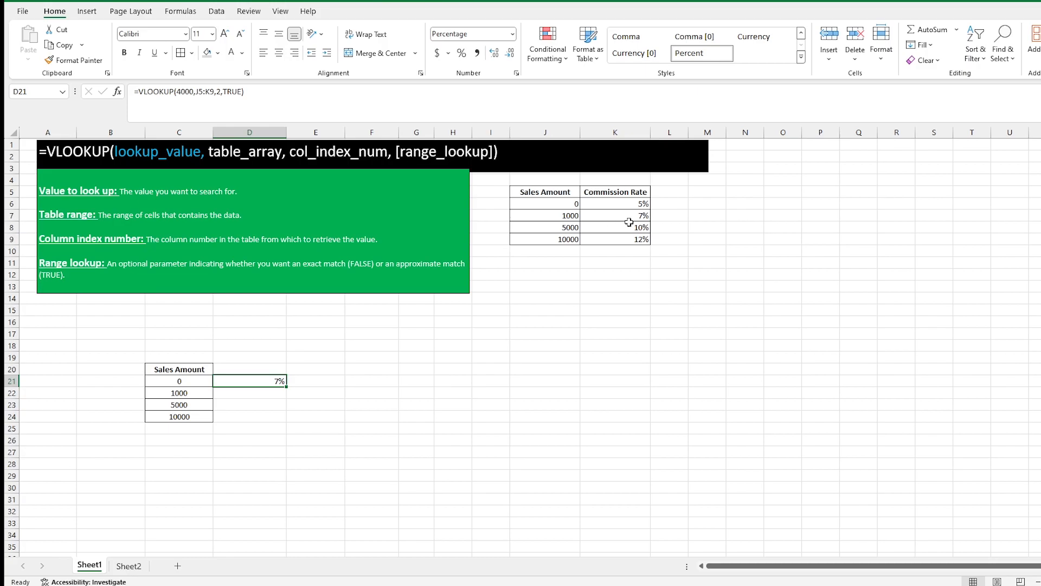
pyautogui.click(193, 92)
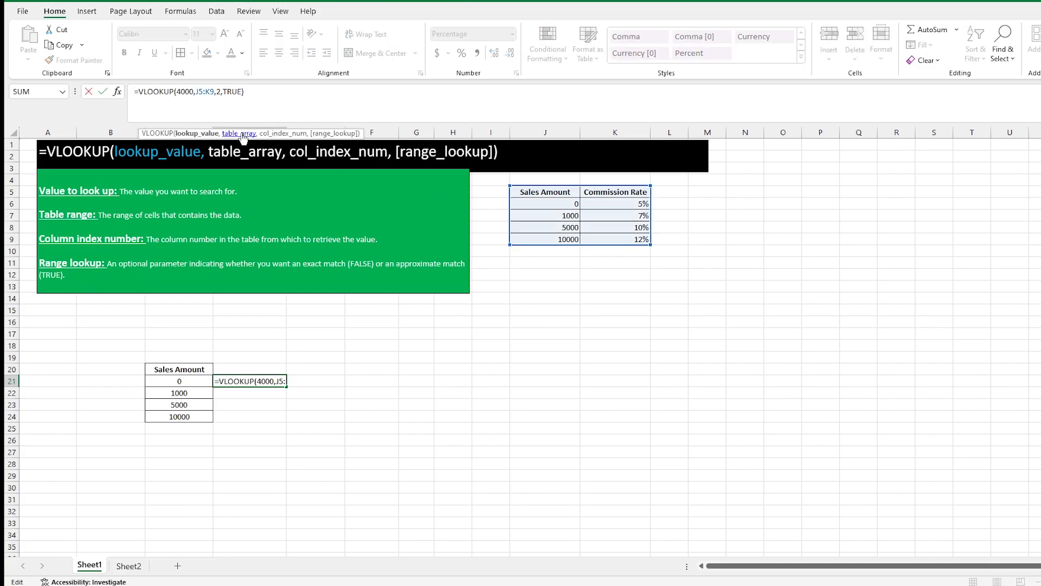
pyautogui.press('BackSpace')
pyautogui.press('BackSpace')
pyautogui.press('BackSpace')
pyautogui.press('BackSpace')
pyautogui.write('3000')
pyautogui.press('Return')
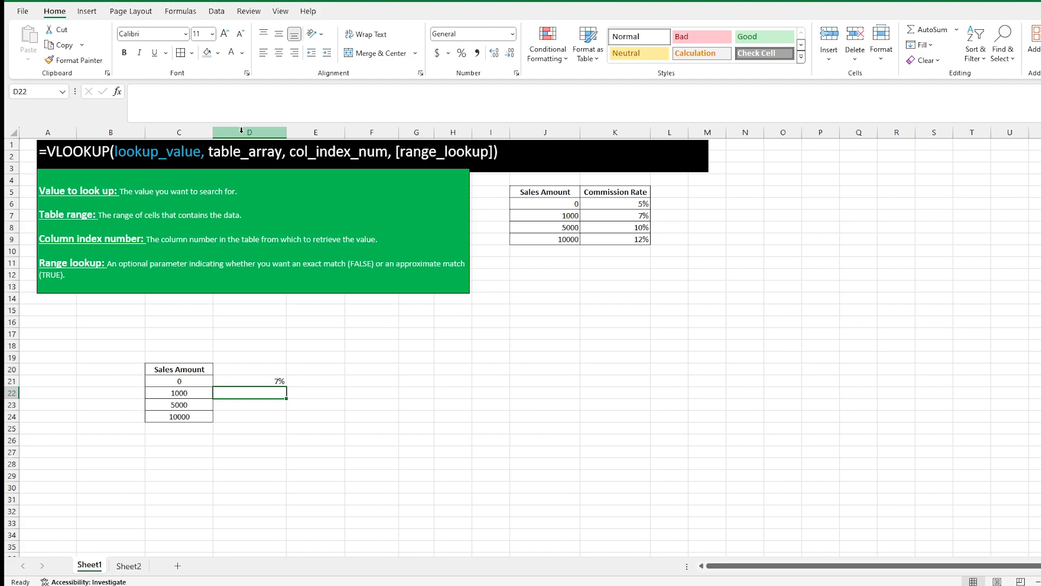
# Change the lookup value in D21's VLOOKUP formula to 2000
pyautogui.press('Up')
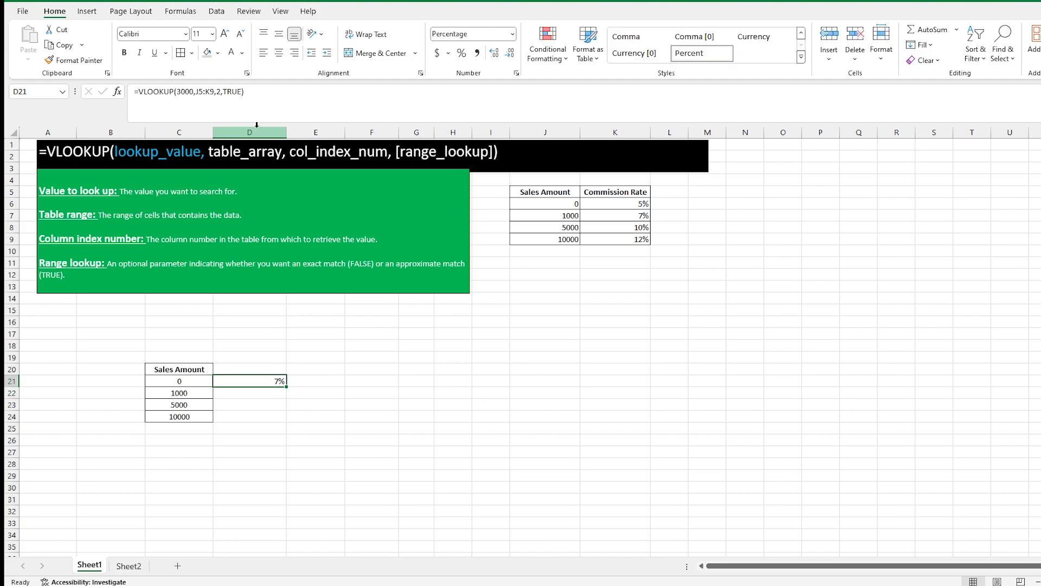
pyautogui.click(194, 92)
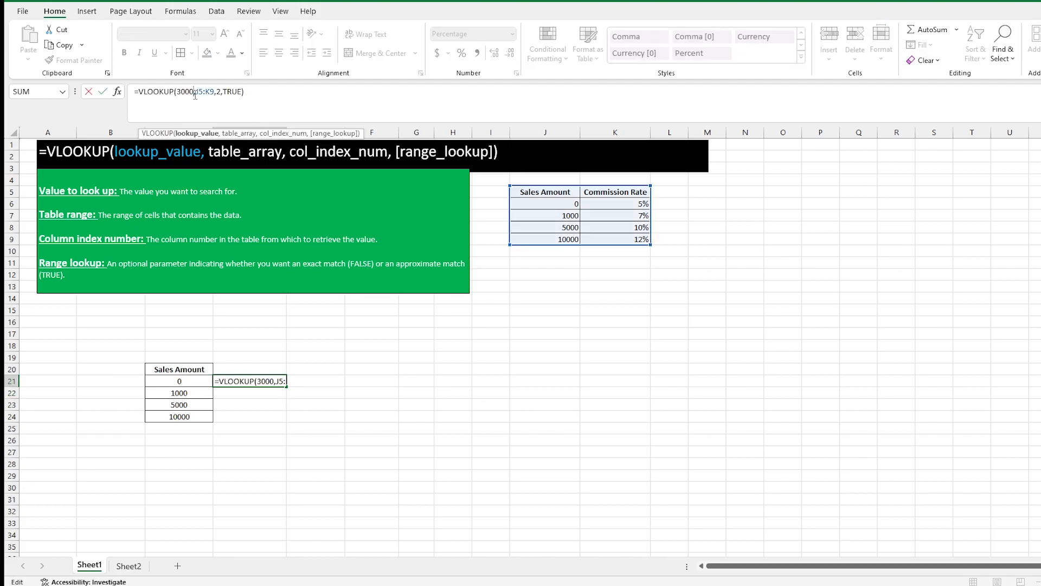
pyautogui.press('BackSpace')
pyautogui.press('BackSpace')
pyautogui.press('BackSpace')
pyautogui.press('BackSpace')
pyautogui.write('2000')
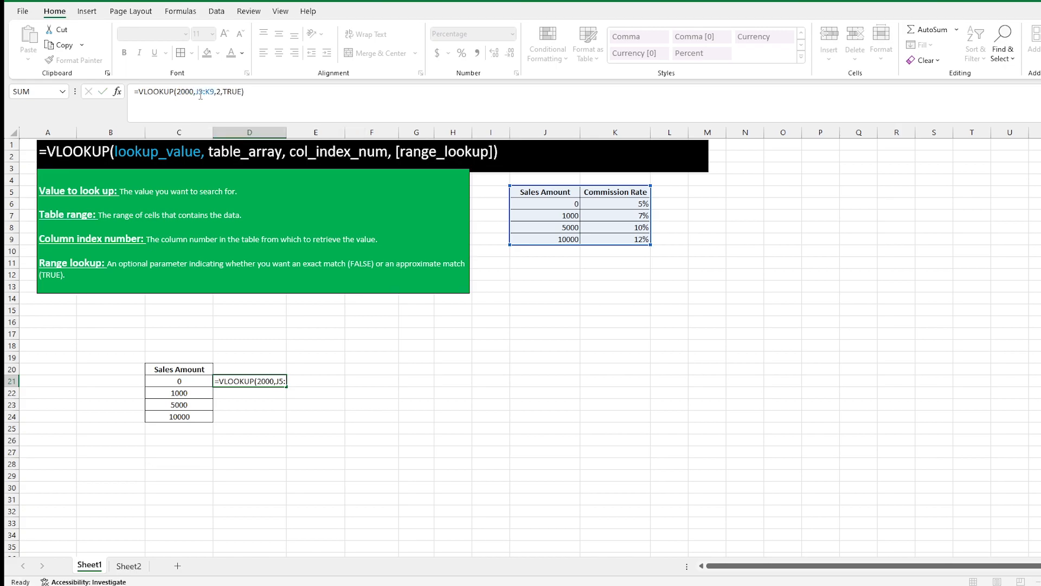
pyautogui.press('Return')
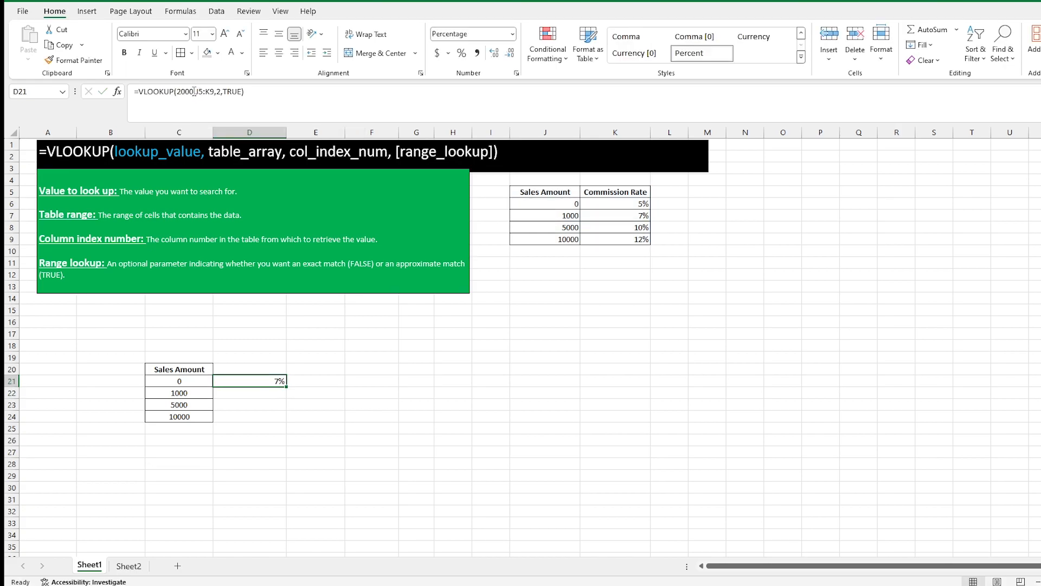
# Change the lookup value in D21's VLOOKUP formula to 1000, keeping the approximate match
pyautogui.click(194, 91)
pyautogui.press('BackSpace')
pyautogui.press('BackSpace')
pyautogui.press('BackSpace')
pyautogui.press('BackSpace')
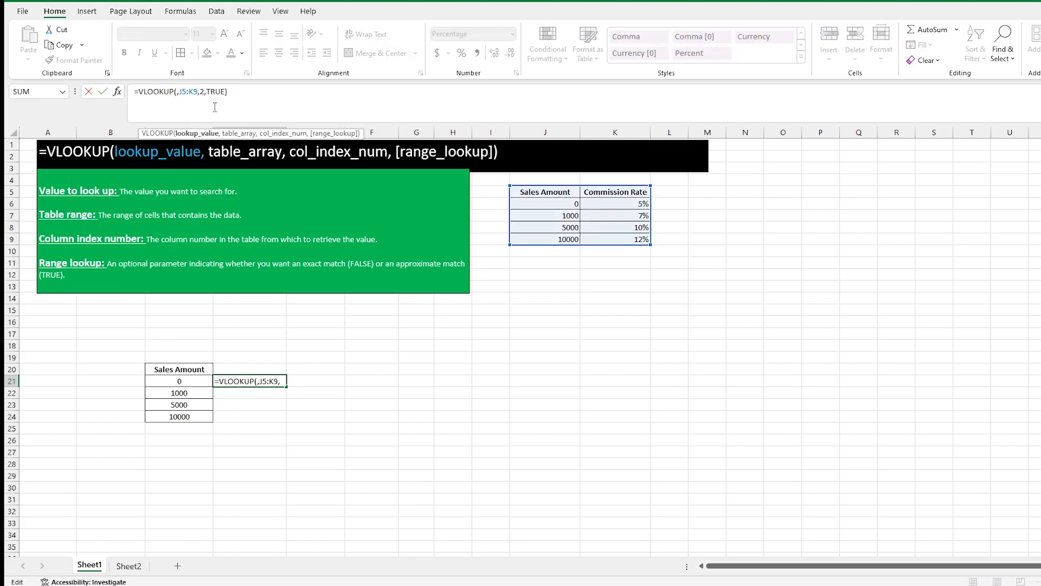
pyautogui.write('1000')
pyautogui.press('Return')
pyautogui.press('Up')
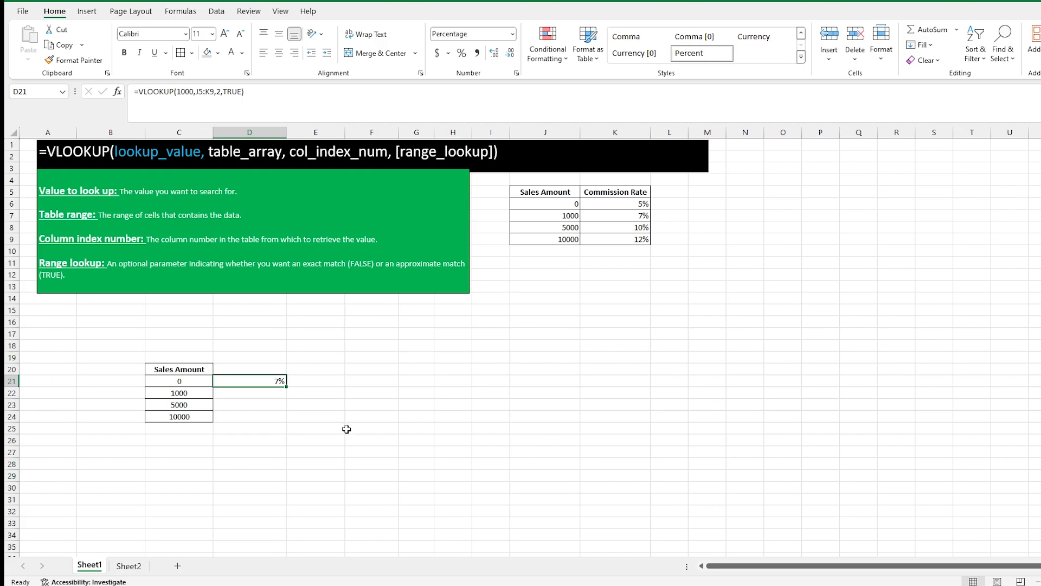
# Change the lookup value in D21's VLOOKUP formula to 999
pyautogui.click(301, 418)
pyautogui.click(266, 381)
pyautogui.click(195, 92)
pyautogui.press('BackSpace')
pyautogui.press('BackSpace')
pyautogui.press('BackSpace')
pyautogui.press('BackSpace')
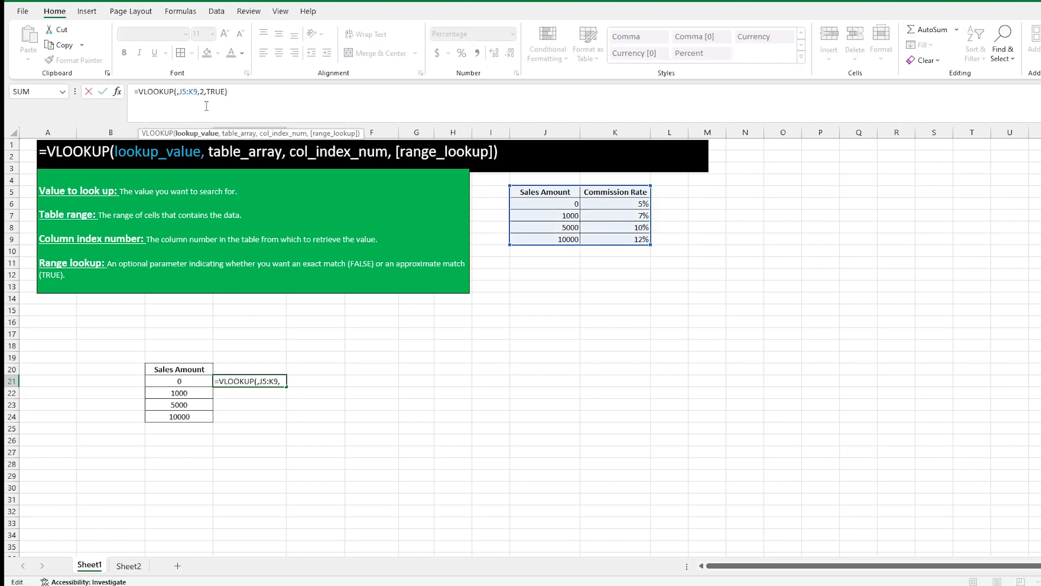
pyautogui.write('C21')
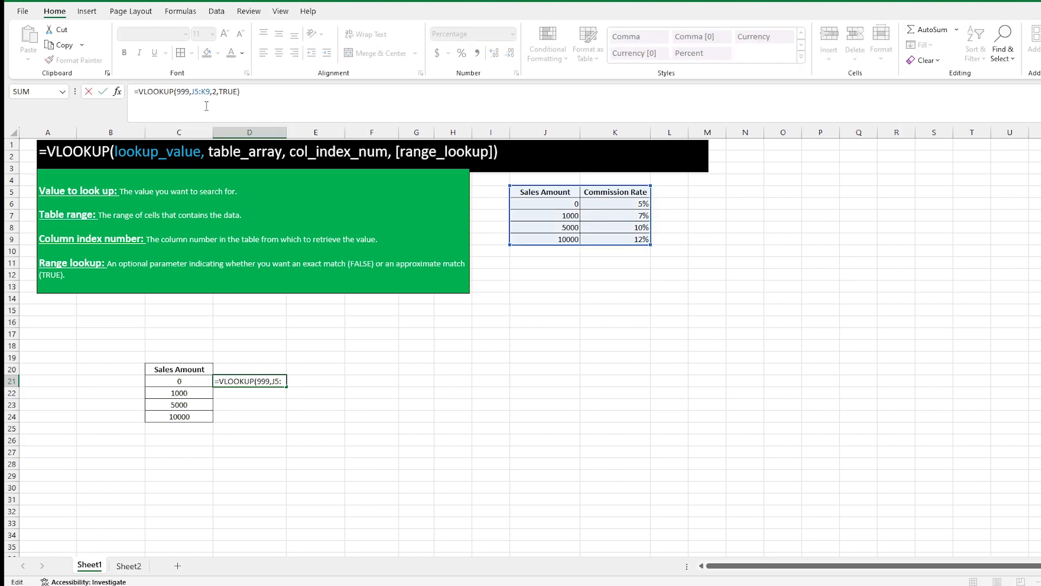
pyautogui.press('Return')
pyautogui.press('Up')
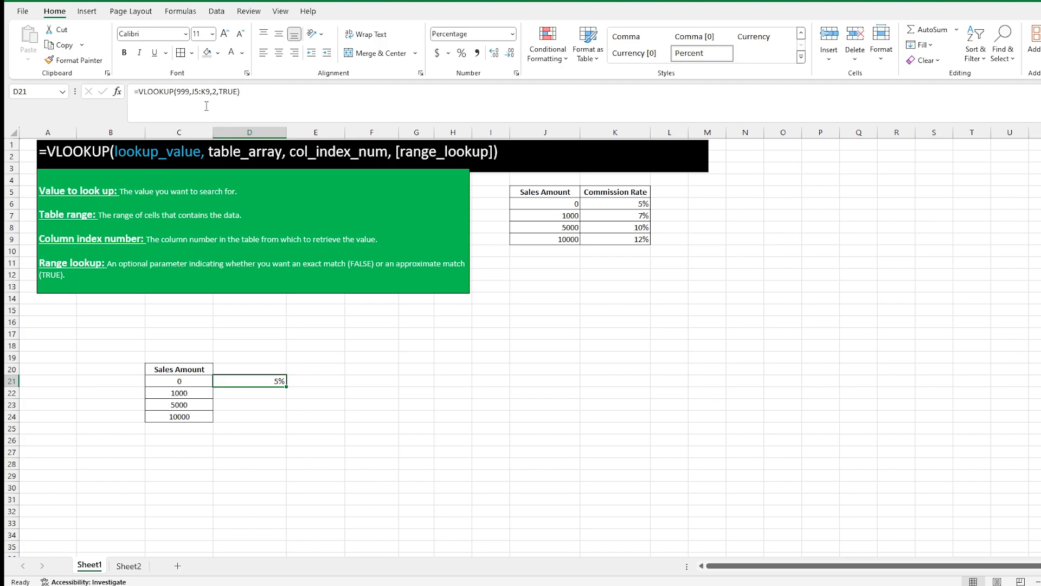
# Change the lookup value in D21's VLOOKUP formula to 6000
pyautogui.click(190, 91)
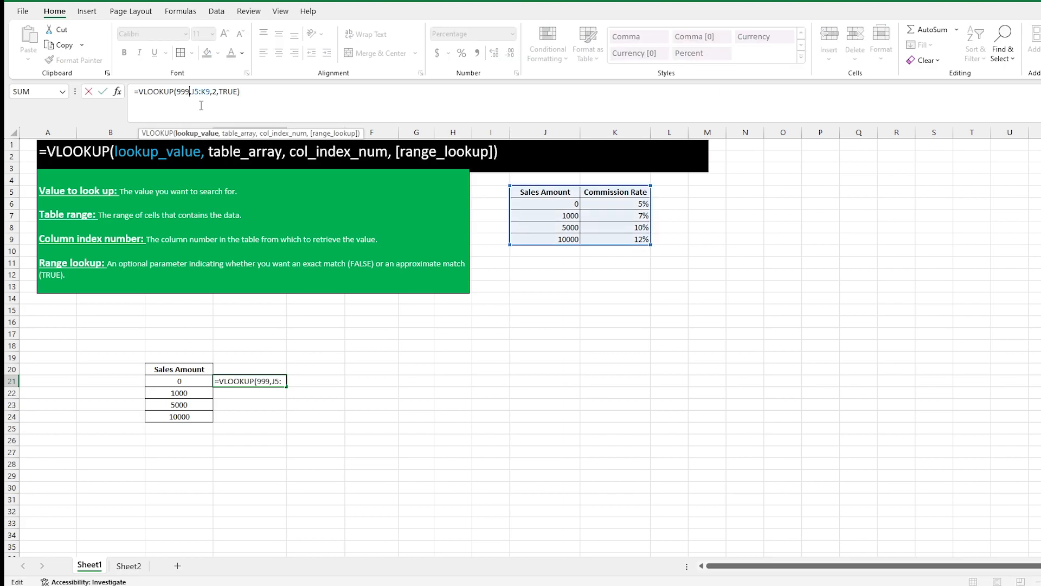
pyautogui.press('BackSpace')
pyautogui.press('BackSpace')
pyautogui.press('BackSpace')
pyautogui.write('6000')
pyautogui.press('Return')
pyautogui.press('Up')
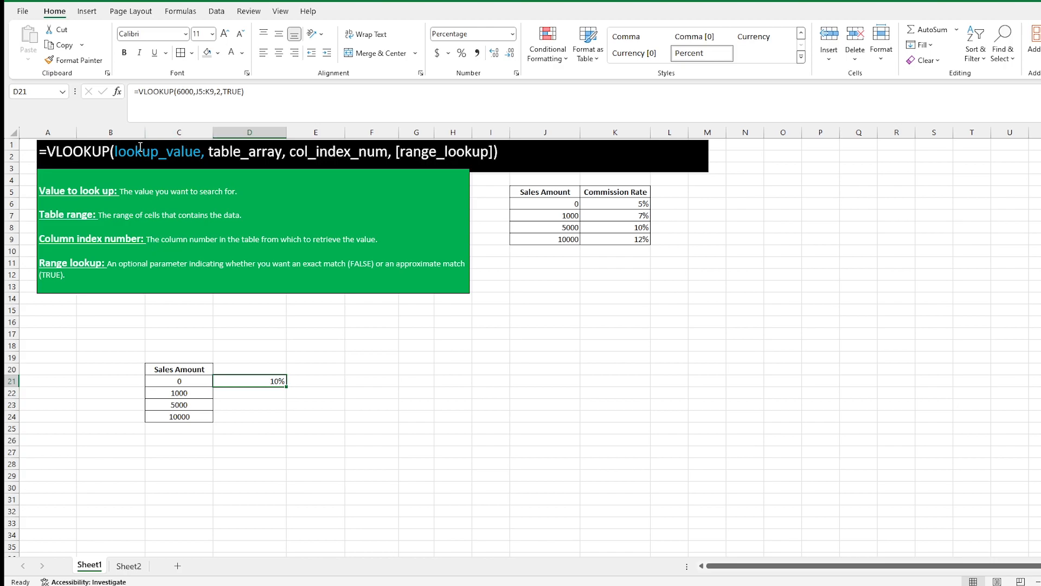
# Change the lookup value in D21's VLOOKUP formula to 7000
pyautogui.moveTo(115, 153); pyautogui.dragTo(189, 157)
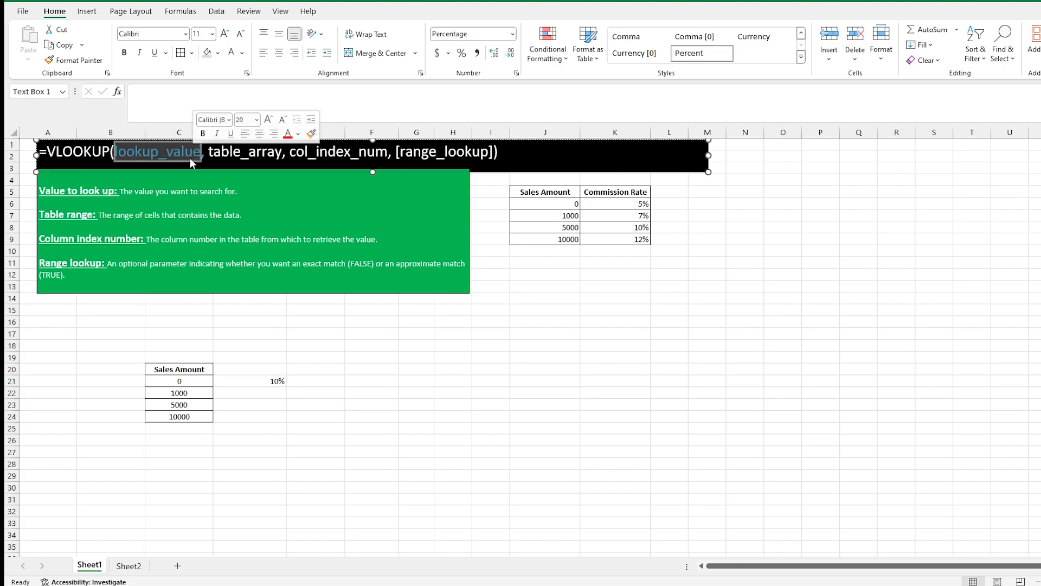
pyautogui.click(258, 383)
pyautogui.click(181, 92)
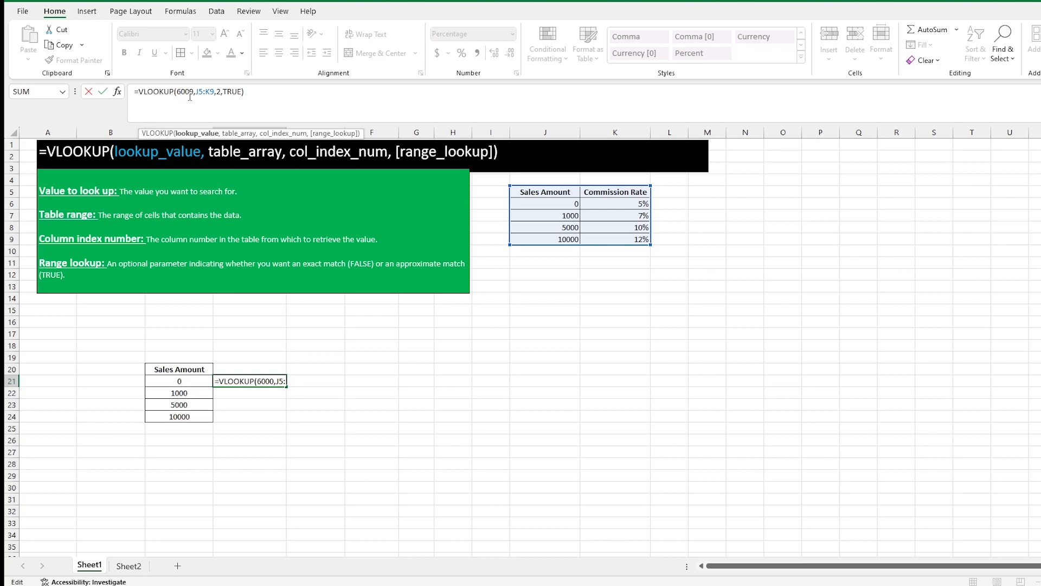
pyautogui.press('BackSpace')
pyautogui.write('7')
pyautogui.hotkey('ctrl', 'Return')
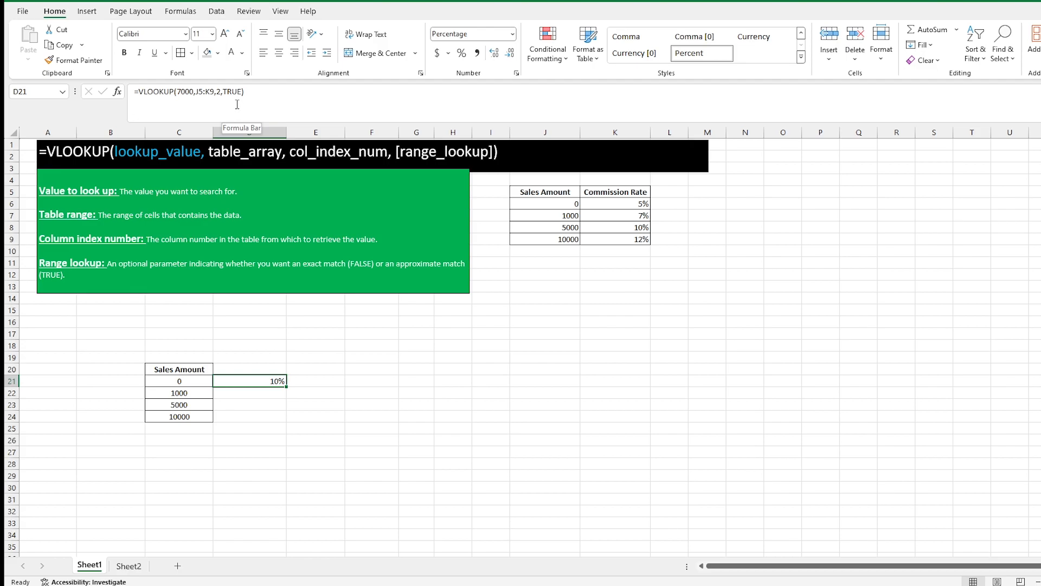
pyautogui.click(328, 416)
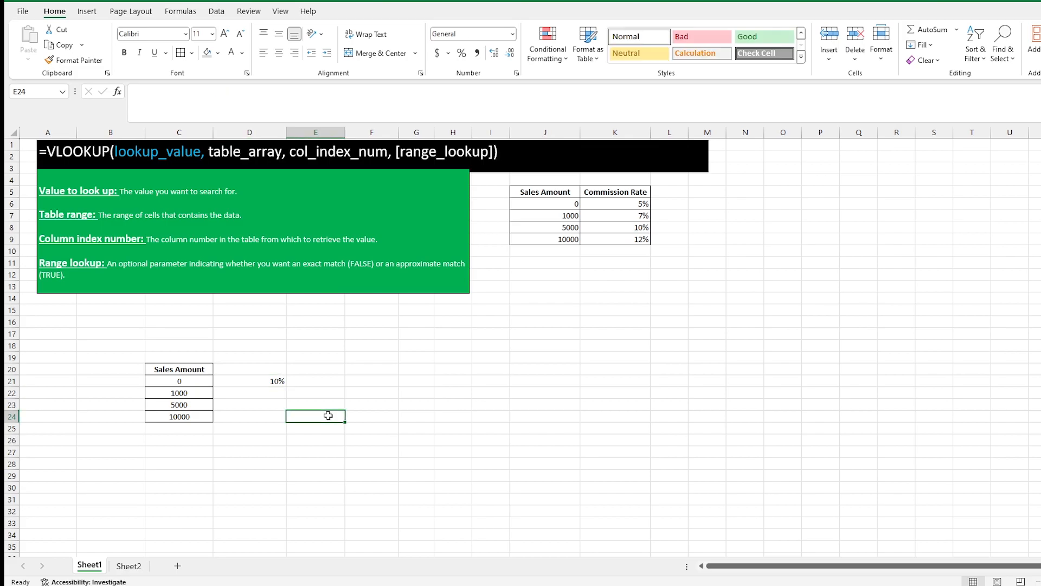